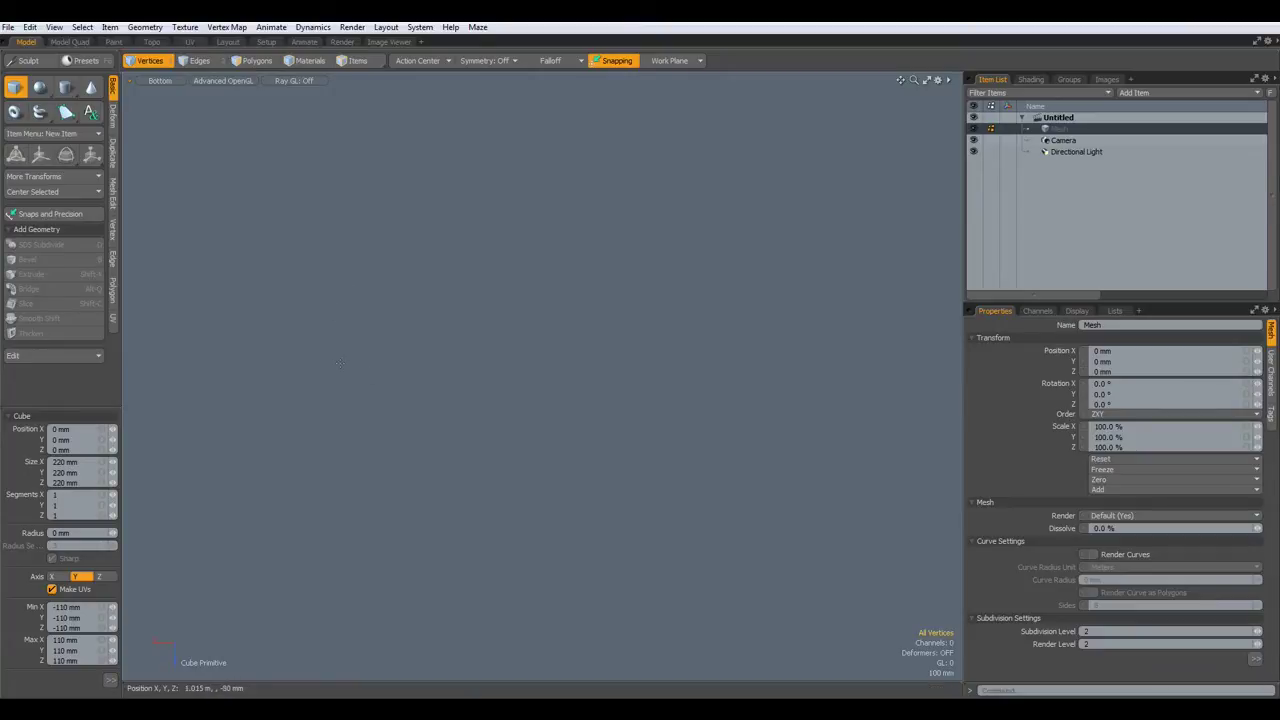
- Create a flat square with the Cube primitive in the Top view and set its X and Z sizes to 2 mm
key(ctrl+Up)
drag(502, 352, 542, 400)
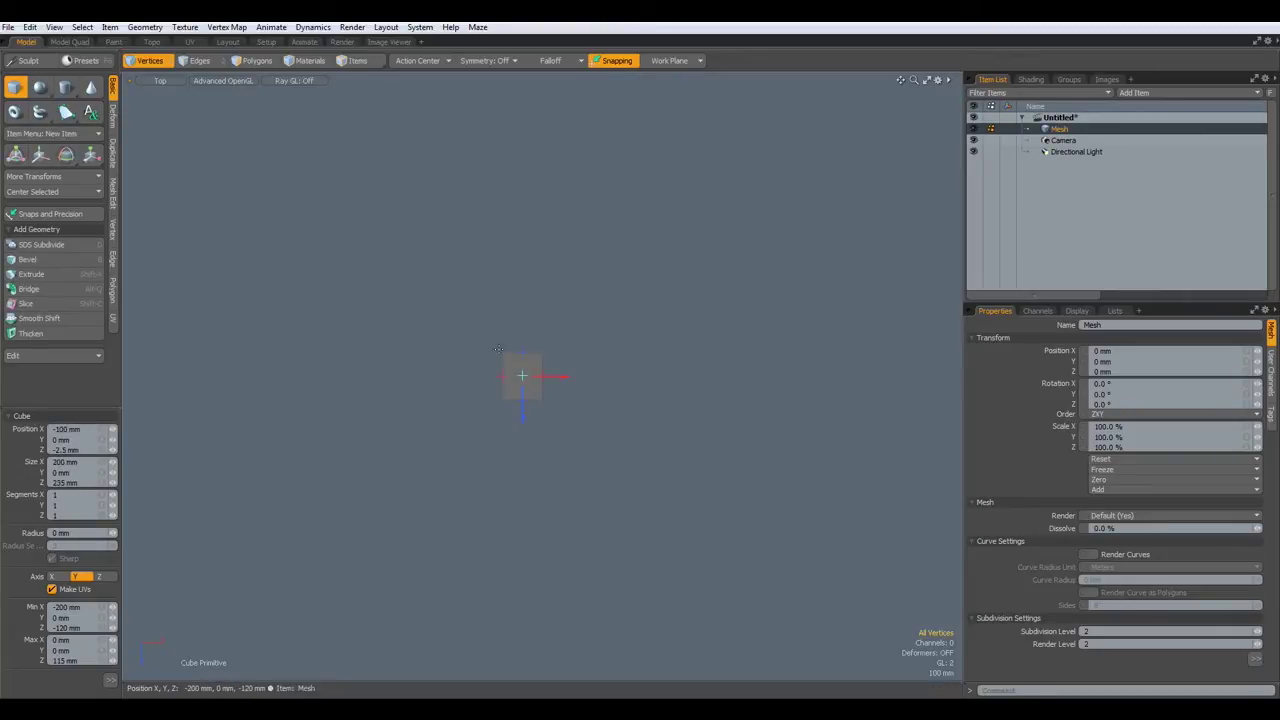
click(91, 464)
text(2)
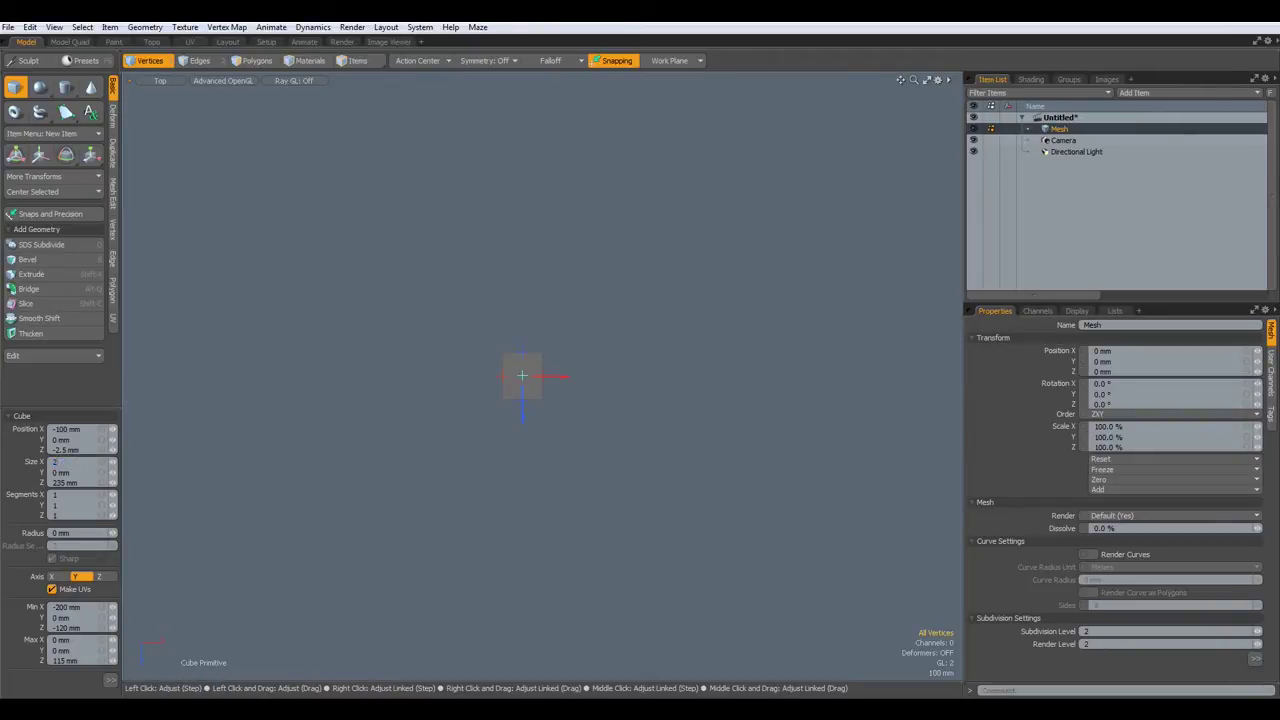
key(Tab)
key(Tab)
text(2)
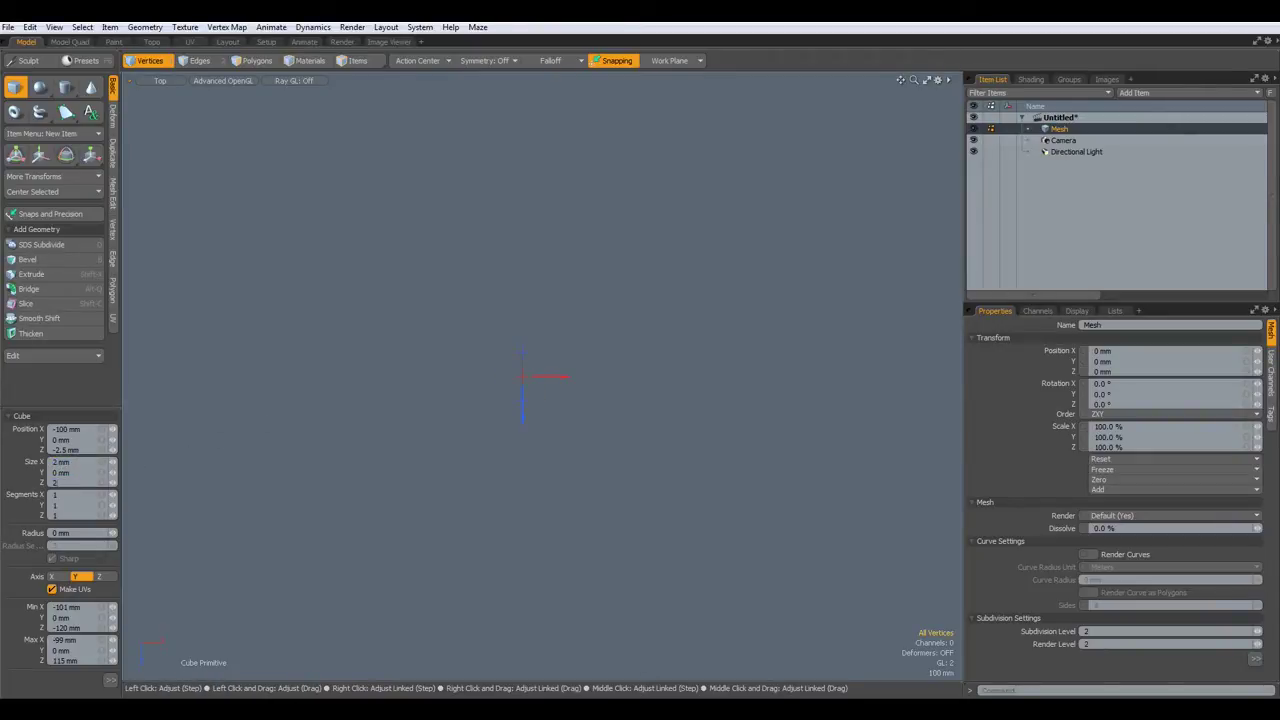
key(Return)
- Set the square's position to 0 mm so it is centred on the origin, finish the primitive and frame it
click(99, 430)
text(0)
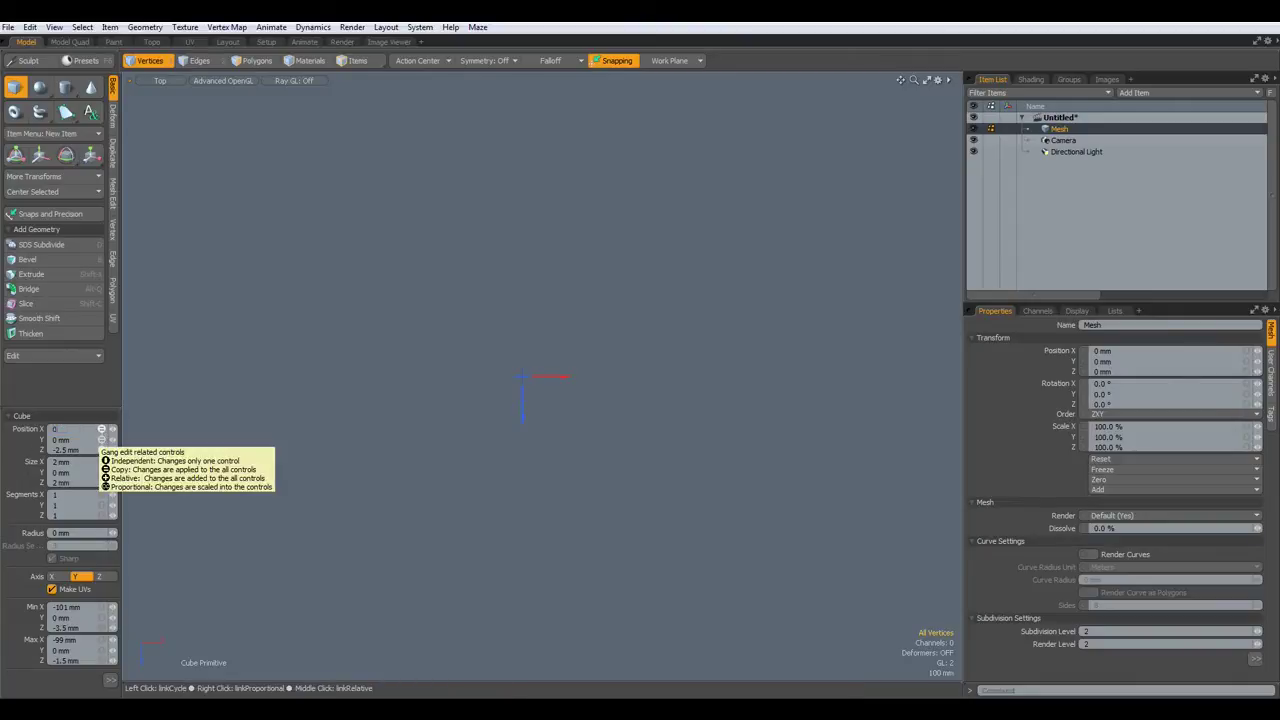
key(Return)
key(space)
key(a)
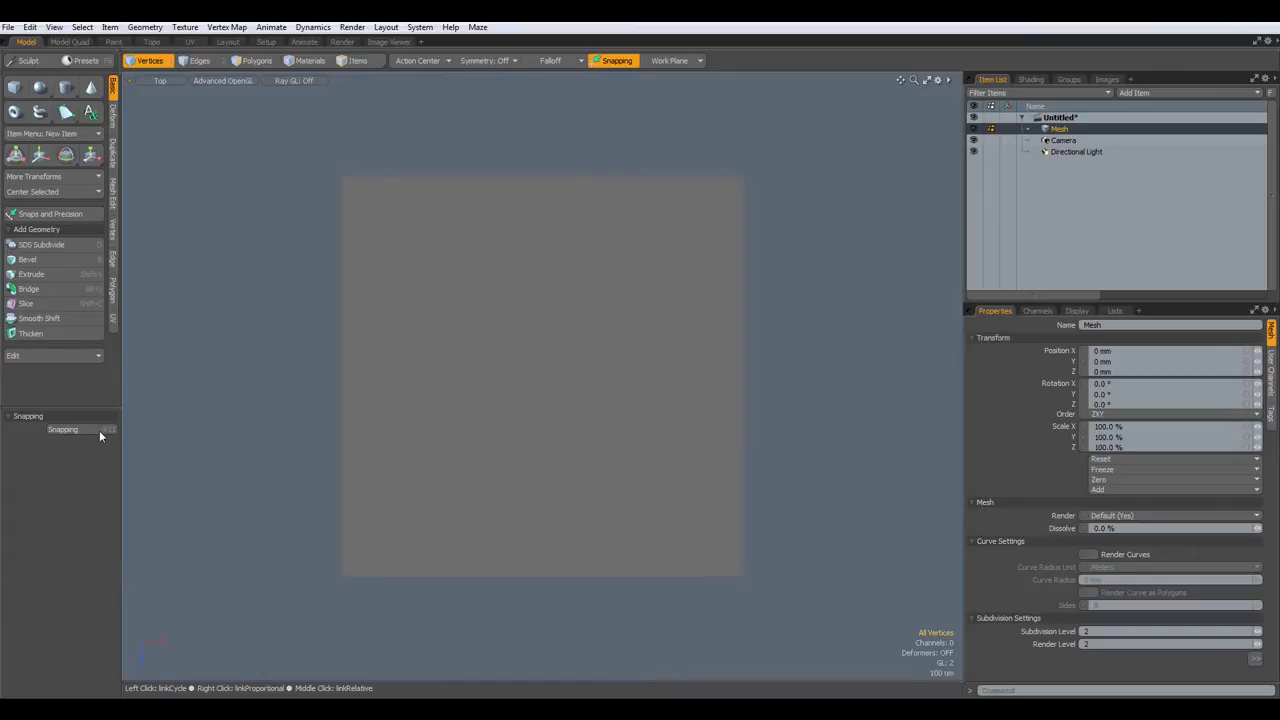
scroll(526, 388, down, 2)
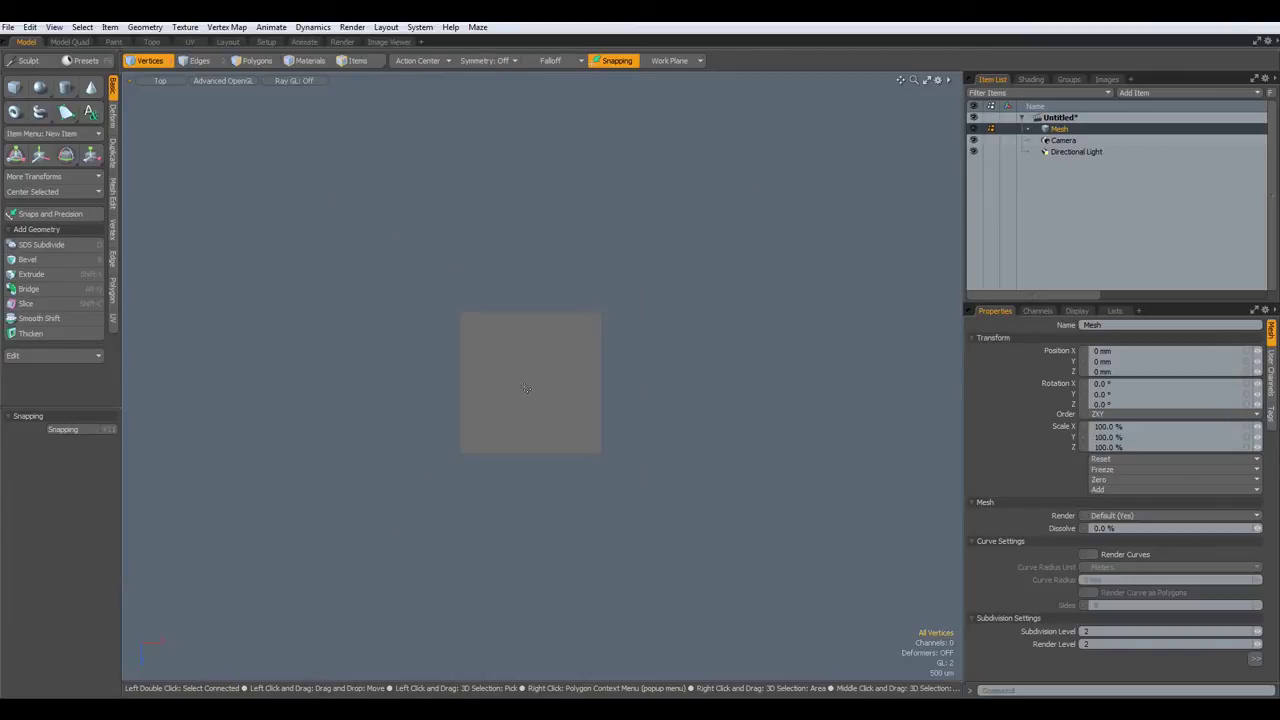
- Extend the square's two edges that face along Z and scale them to 400% in Z
key(2)
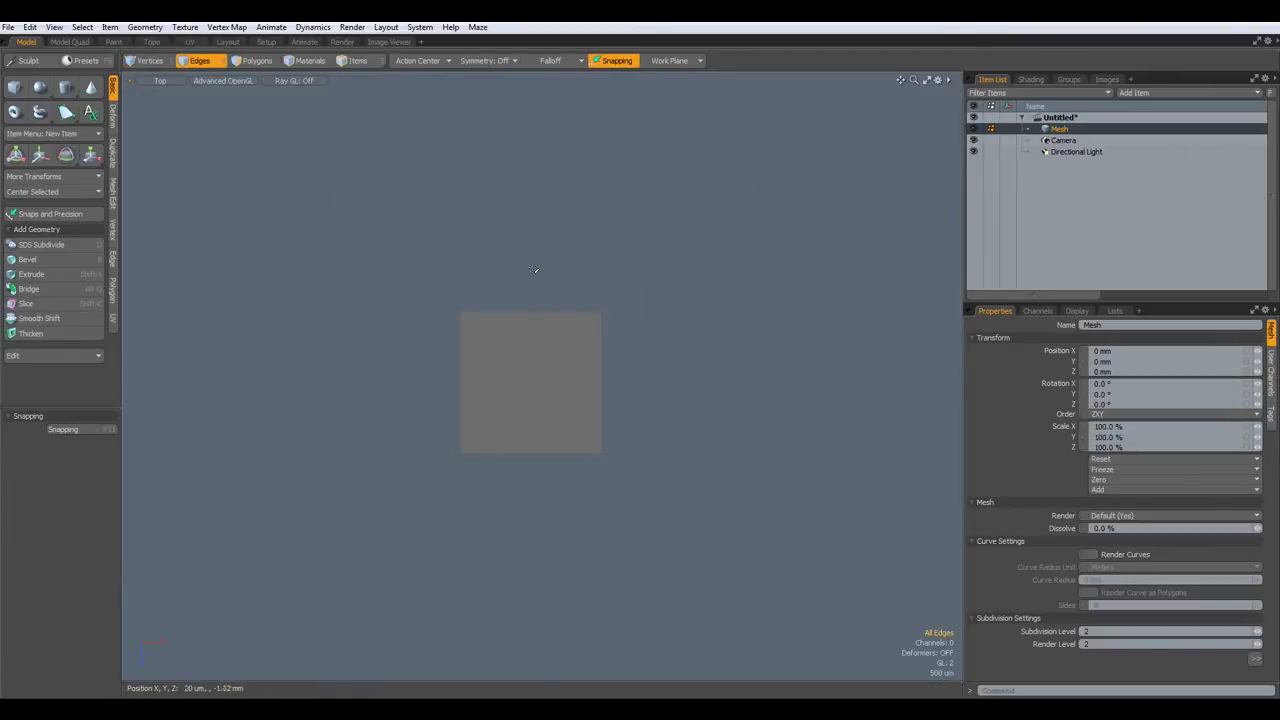
drag(537, 271, 533, 484)
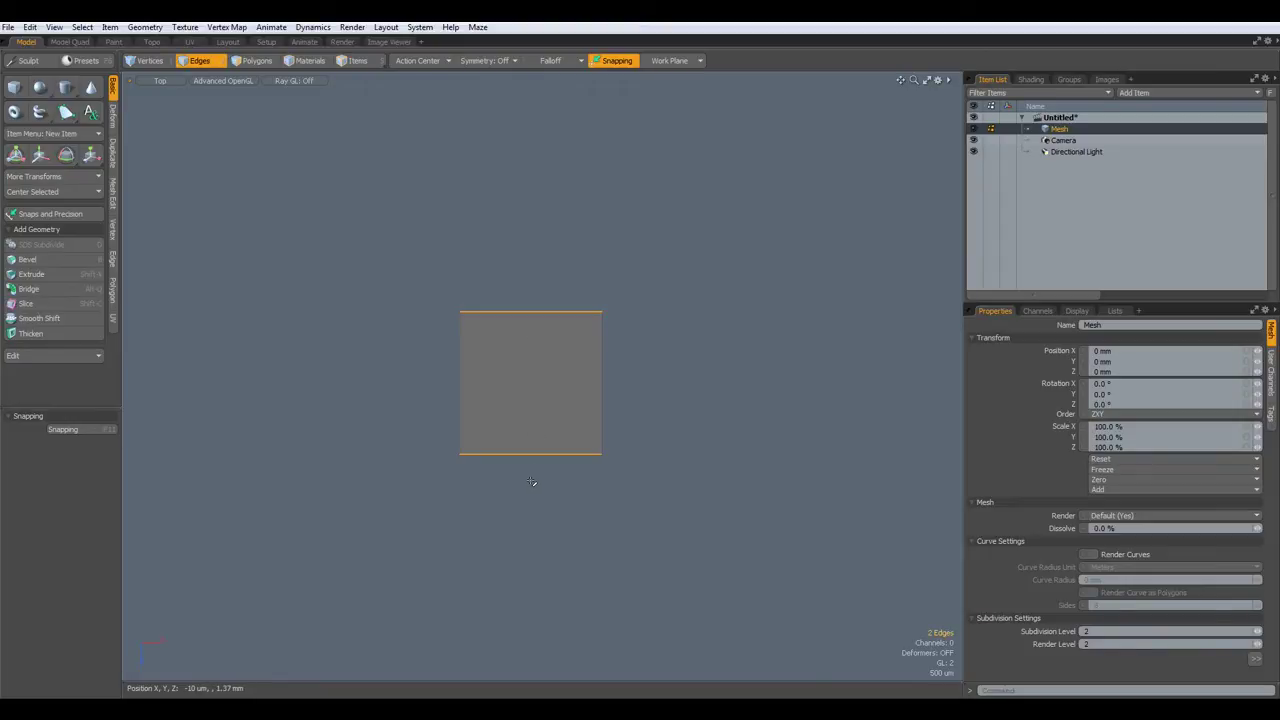
key(shift+x)
click(532, 482)
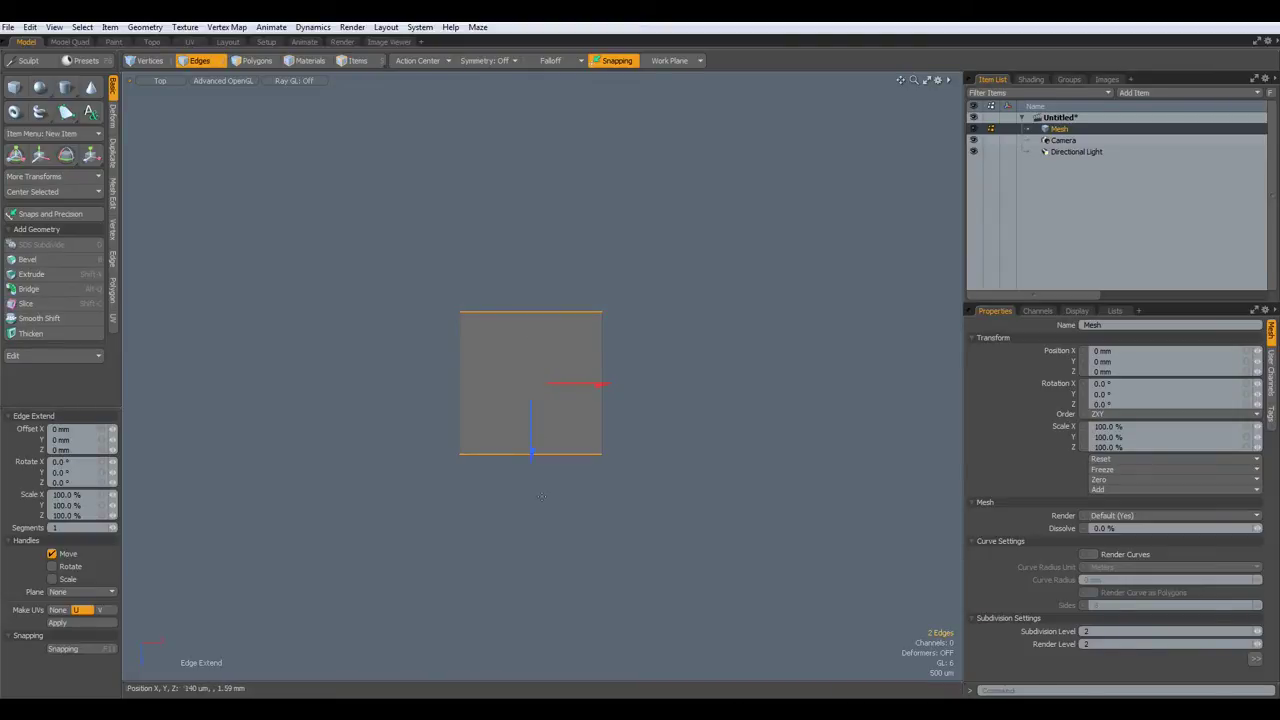
key(r)
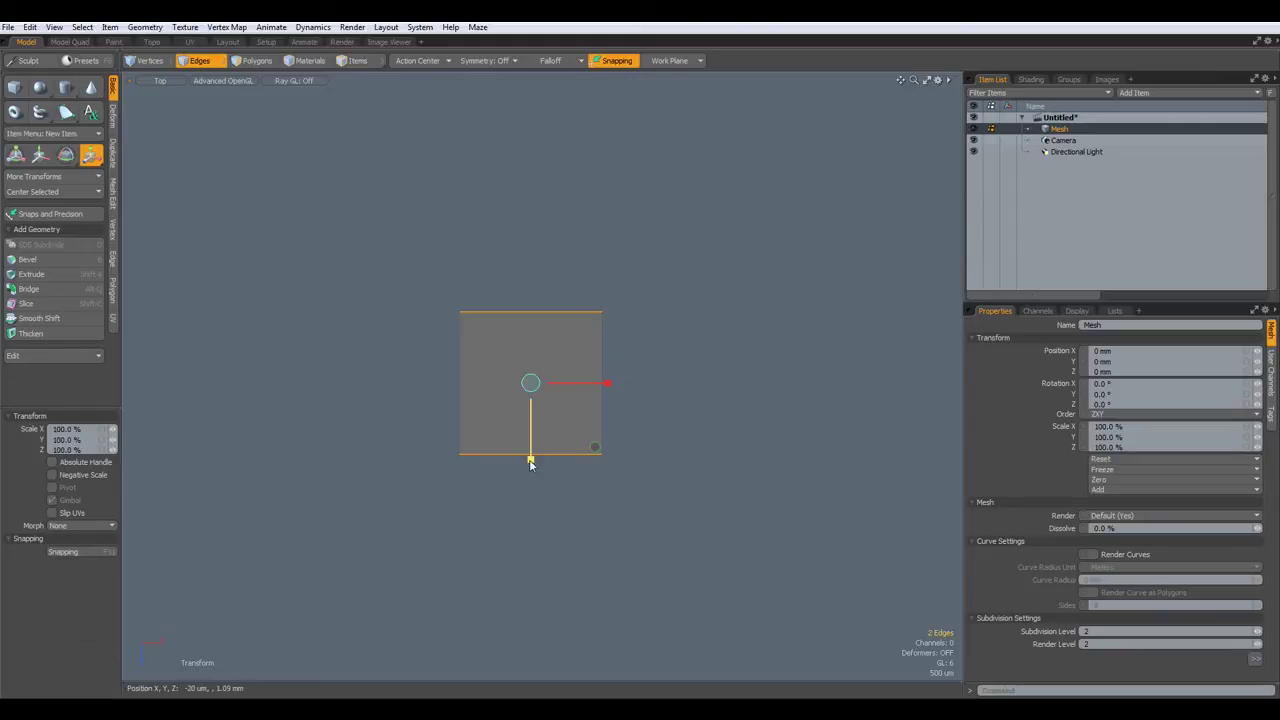
drag(530, 457, 530, 592)
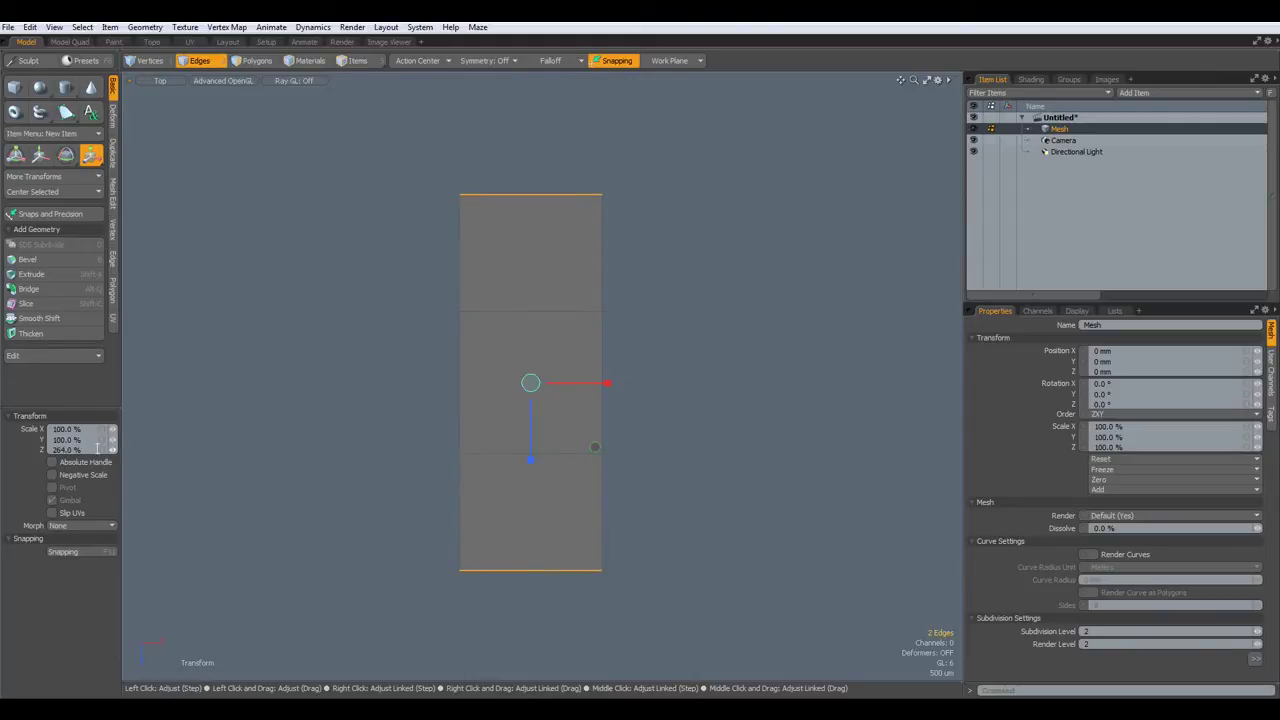
click(48, 449)
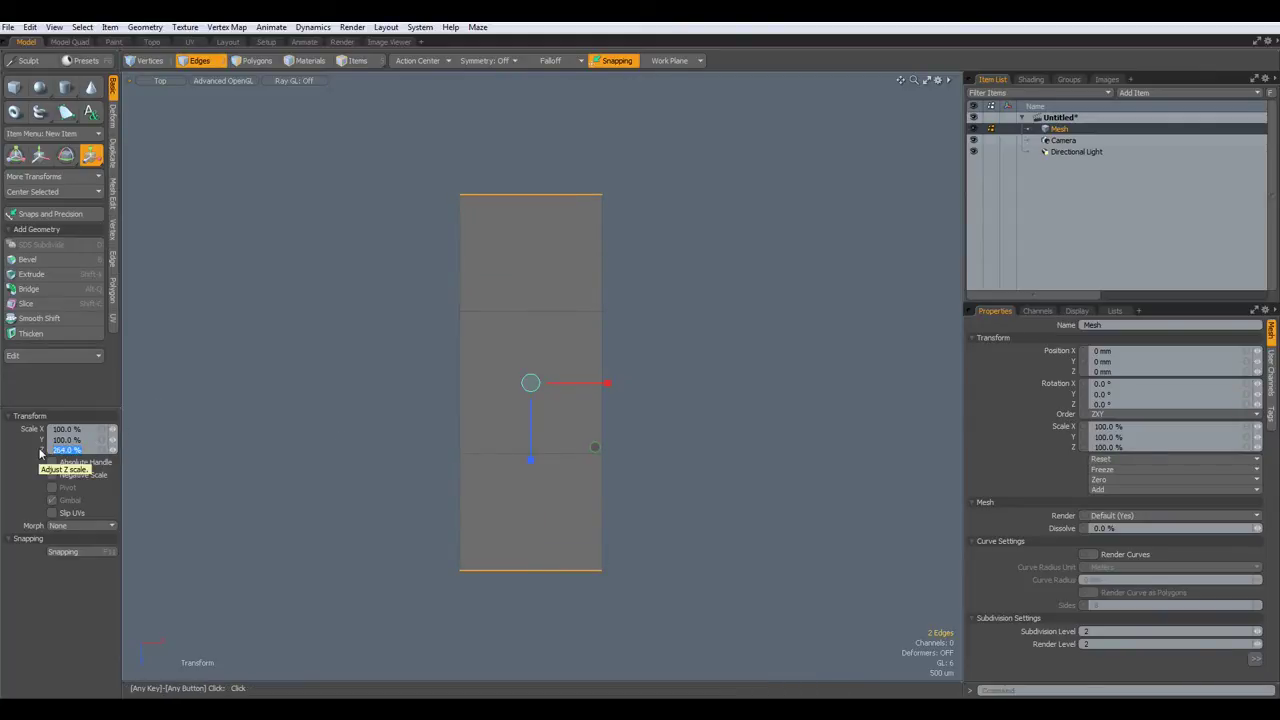
text(400)
key(Return)
key(space)
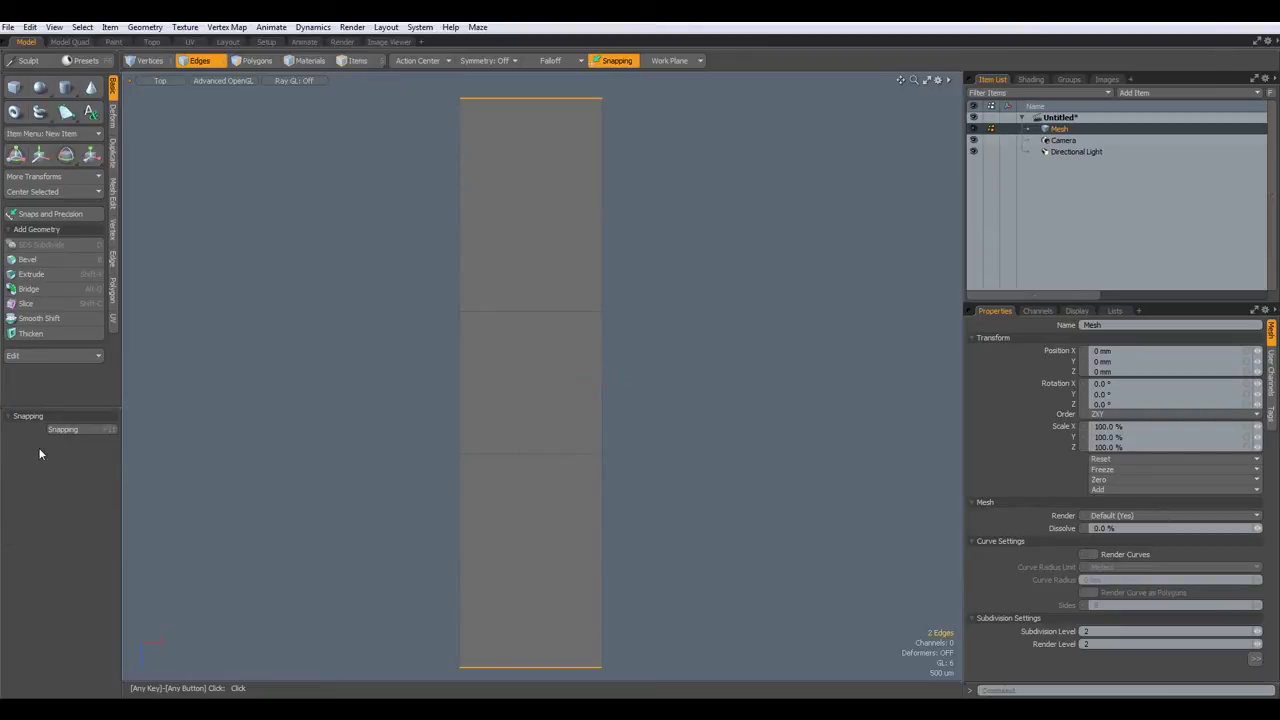
- Extend the two side edges of the middle square and scale them to 400% in X, forming a cross
drag(421, 385, 672, 415)
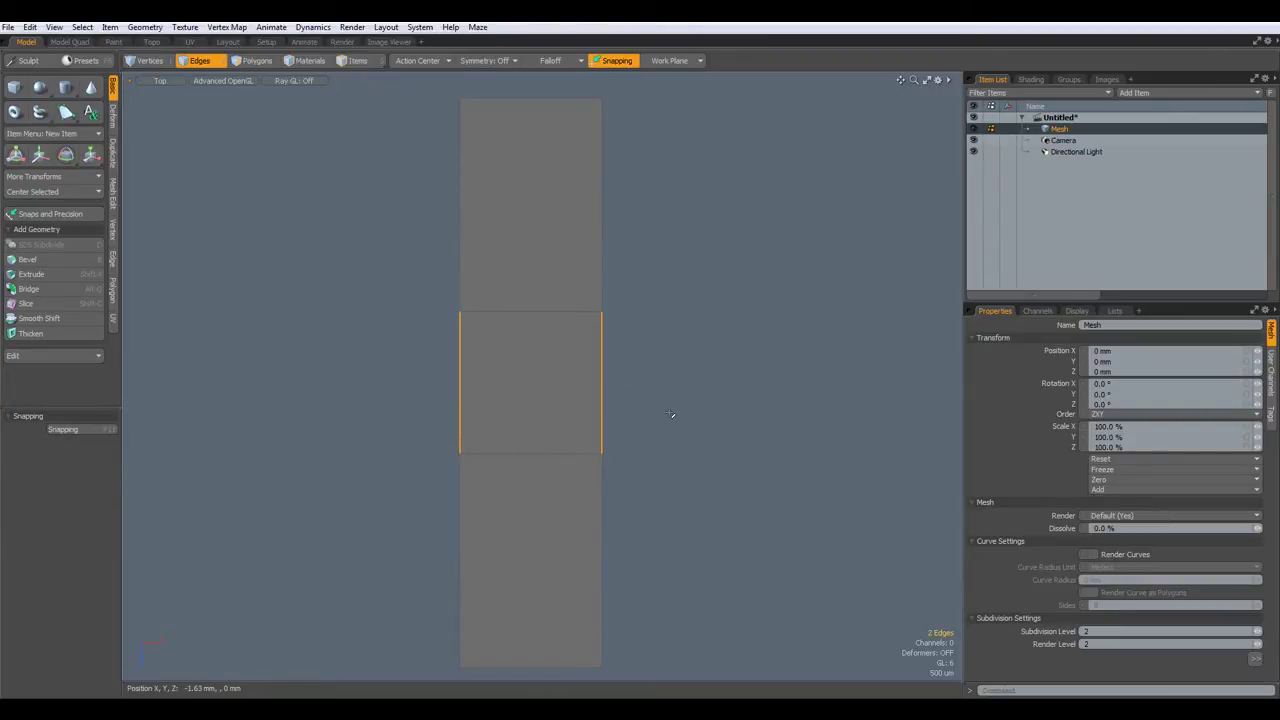
key(alt)
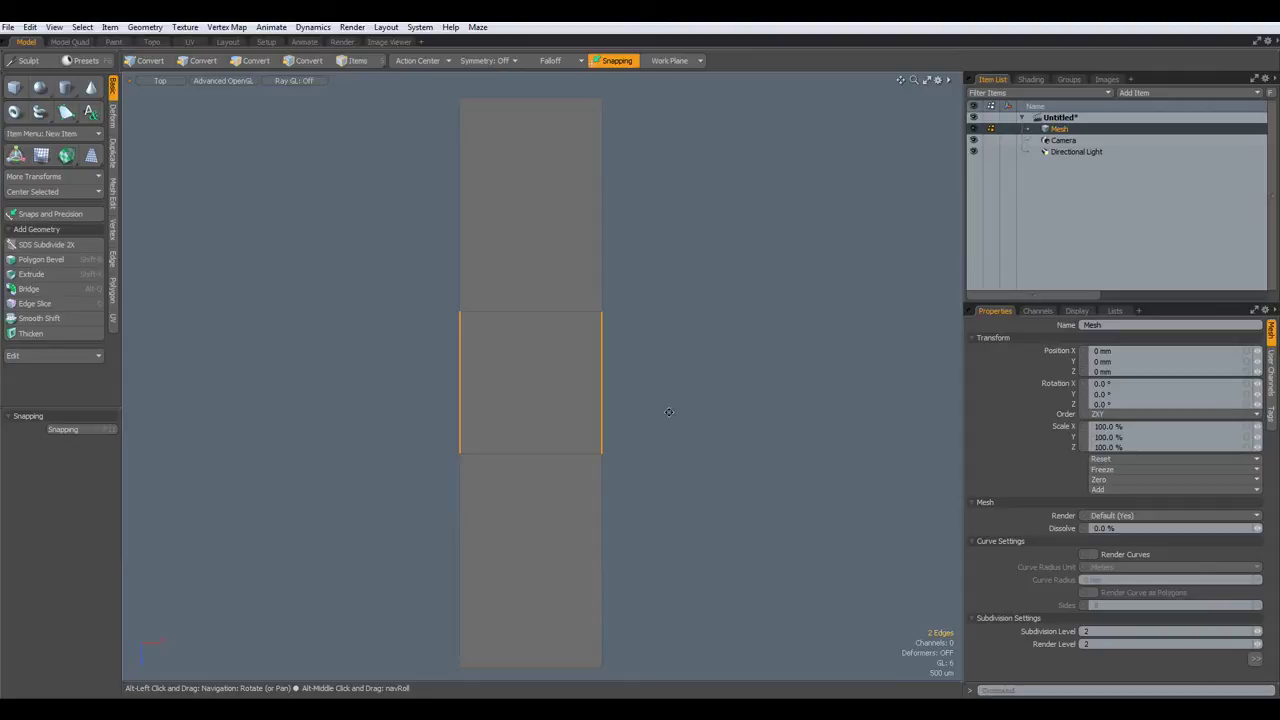
key(shift+x)
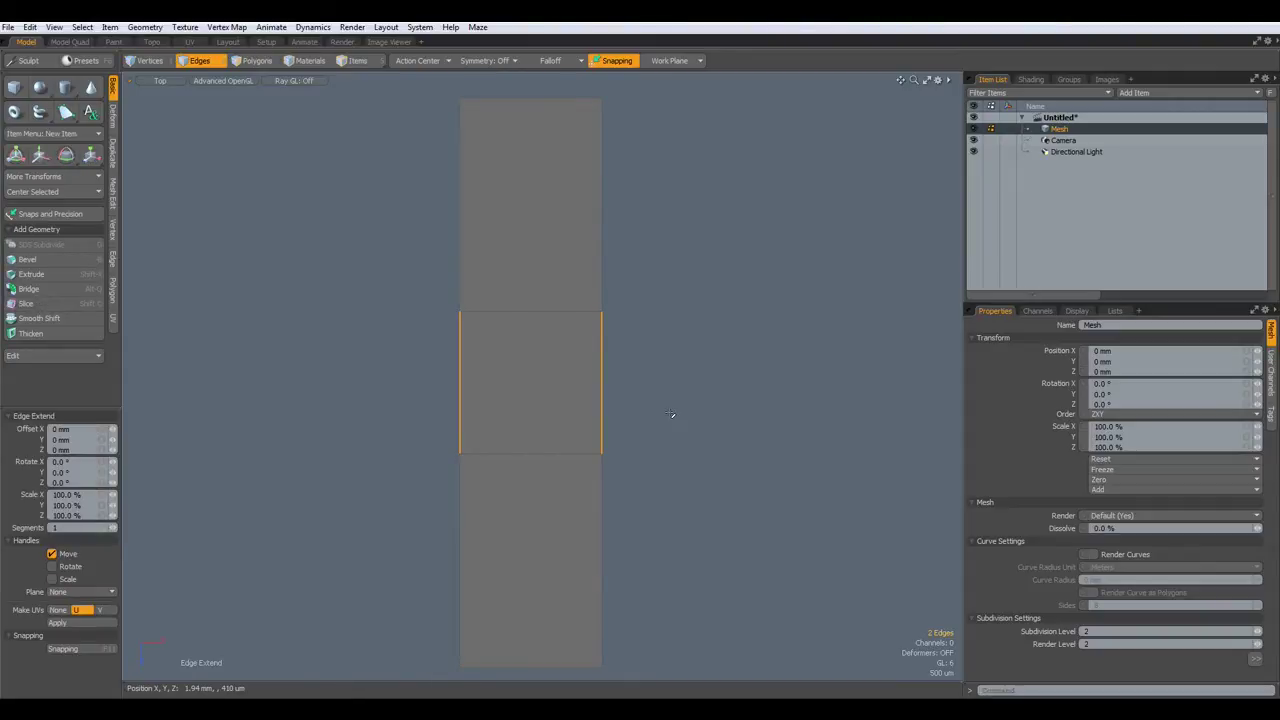
key(r)
drag(606, 383, 846, 381)
double_click(84, 428)
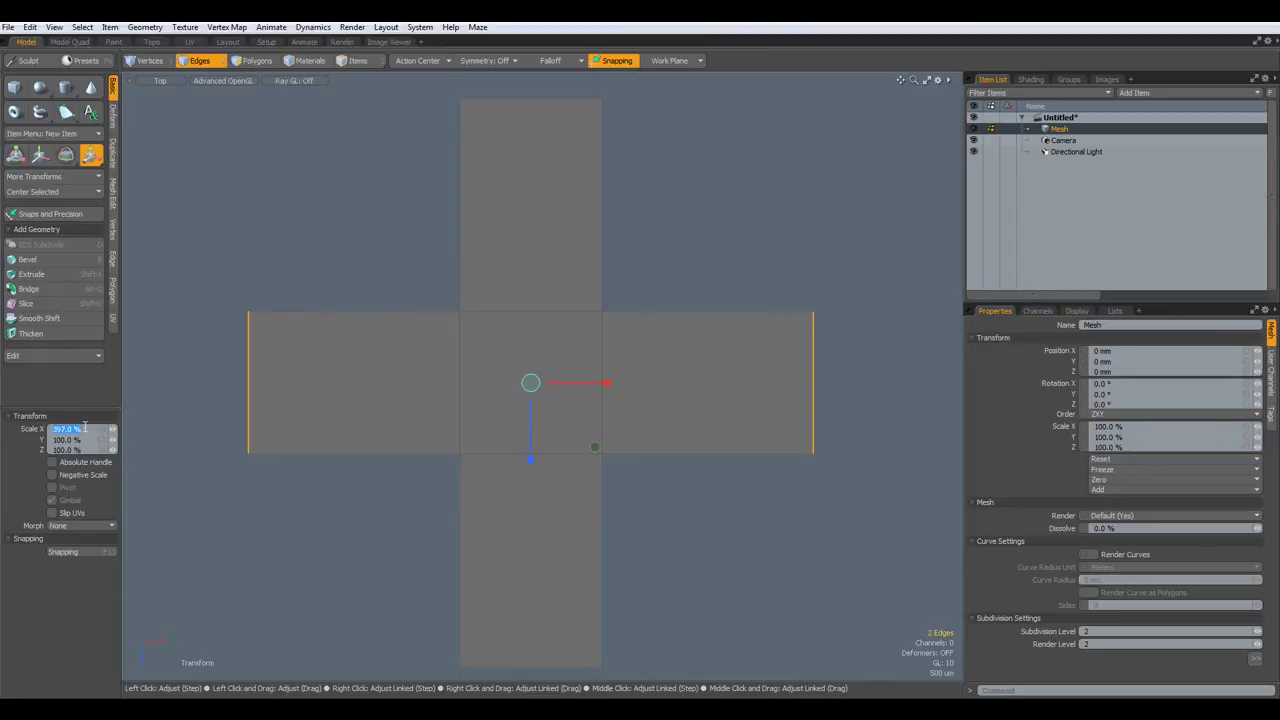
text(400)
key(Return)
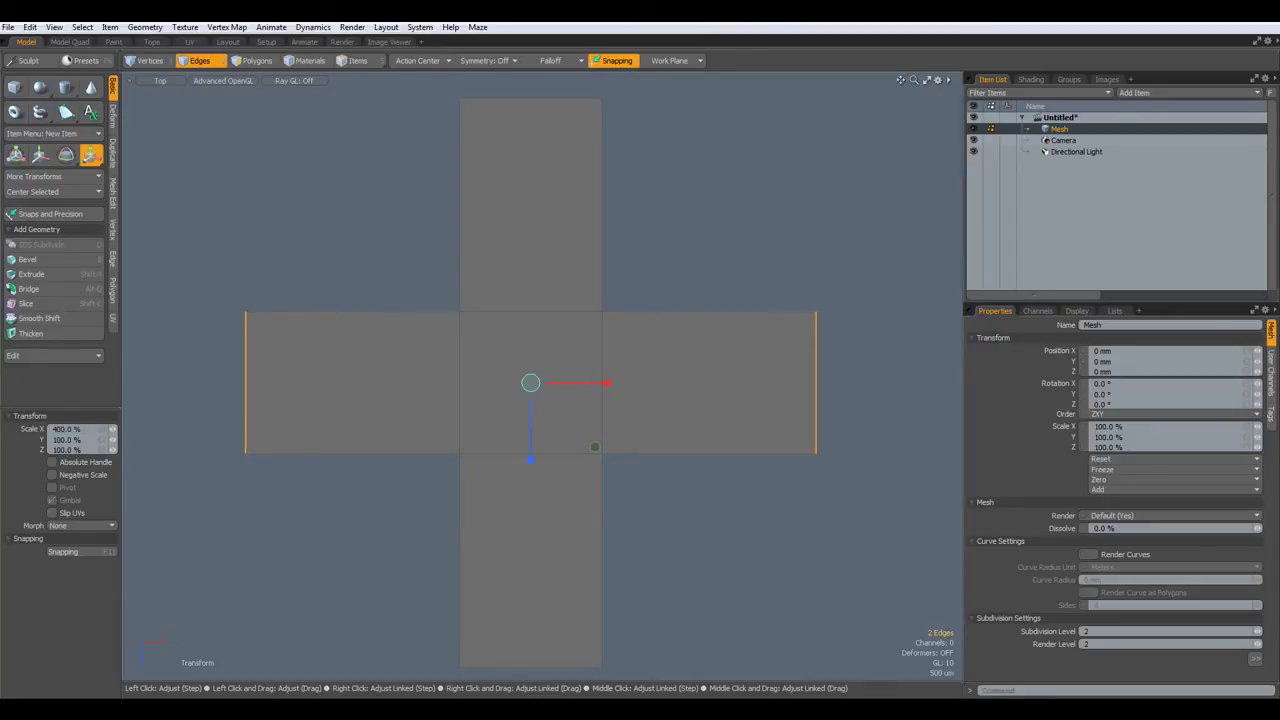
- Select all vertices of the cross and apply a Vertex Bevel with a 260 um inset and round level 0
scroll(567, 572, down, 2)
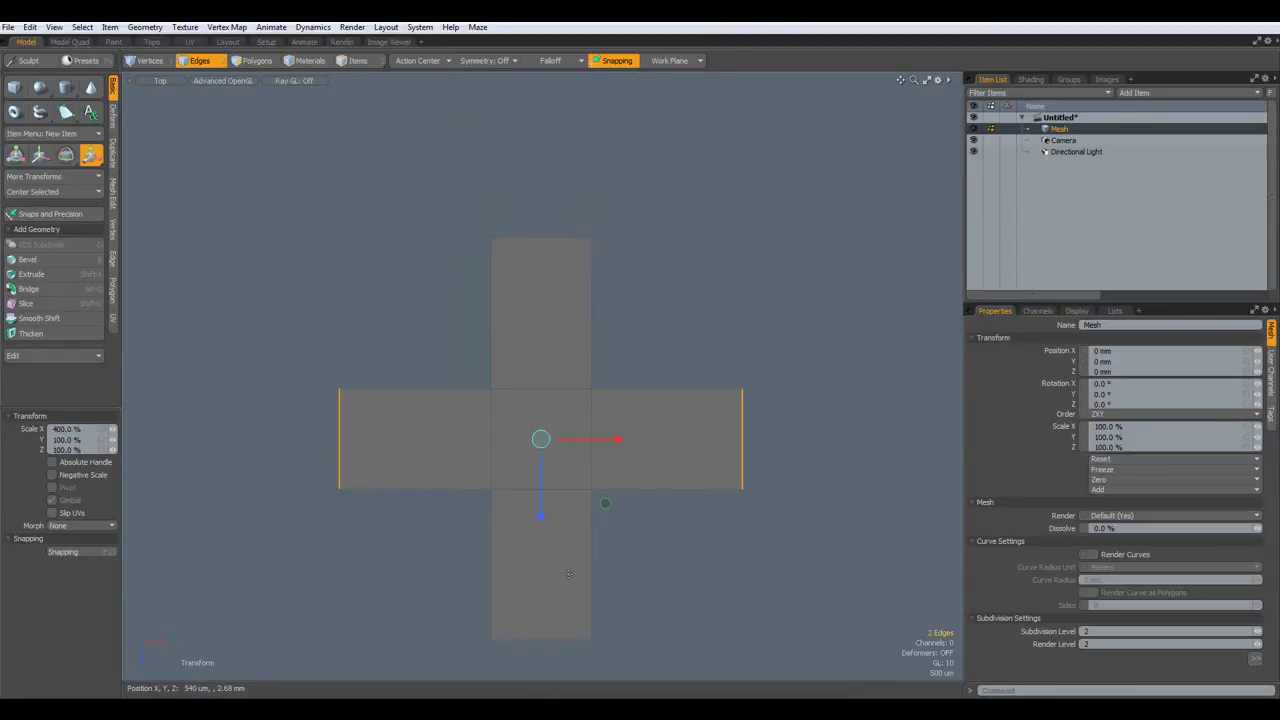
key(1)
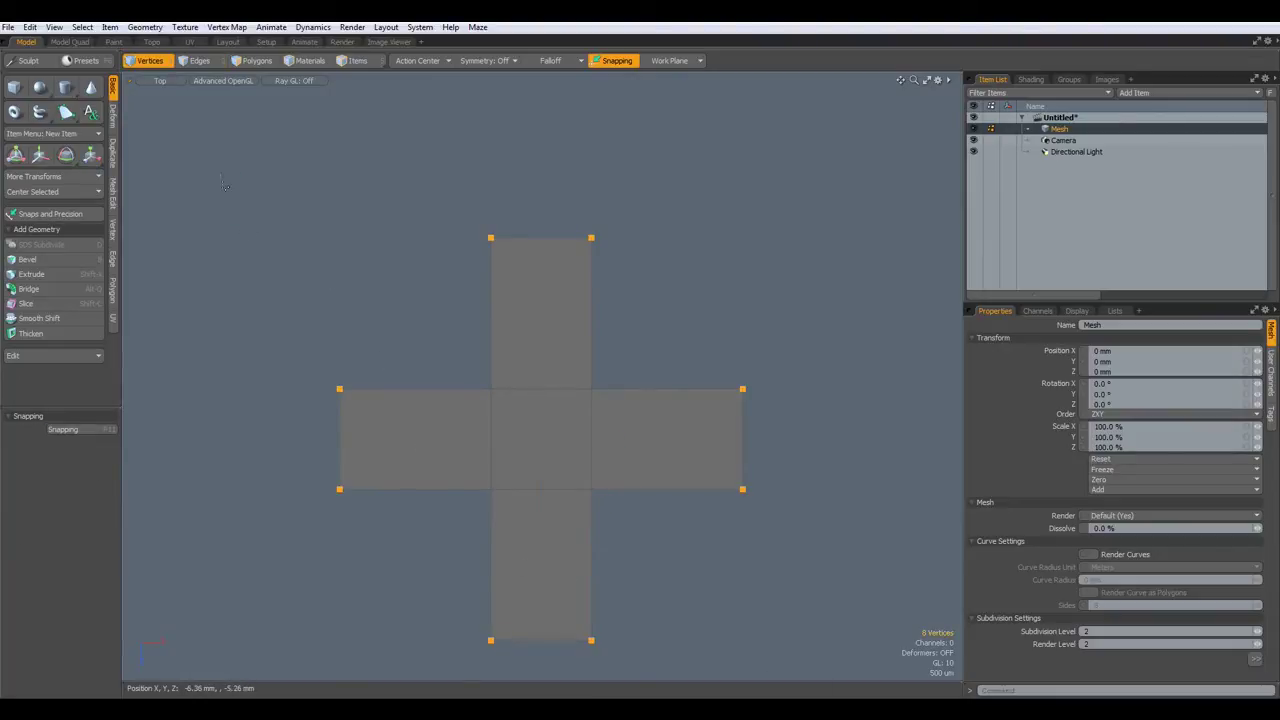
mouse_move(220, 174)
right_down()
mouse_move(638, 572)
mouse_move(851, 651)
mouse_move(854, 670)
right_up()
key(b)
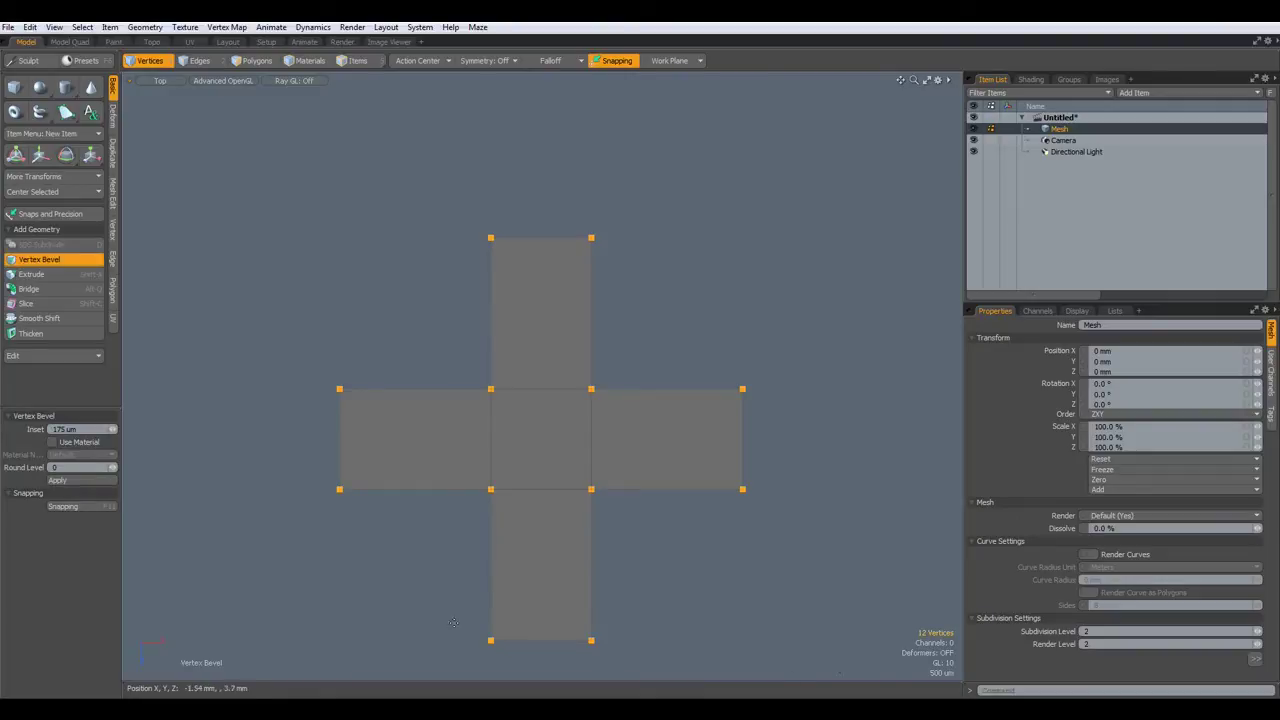
click(388, 569)
drag(389, 566, 415, 563)
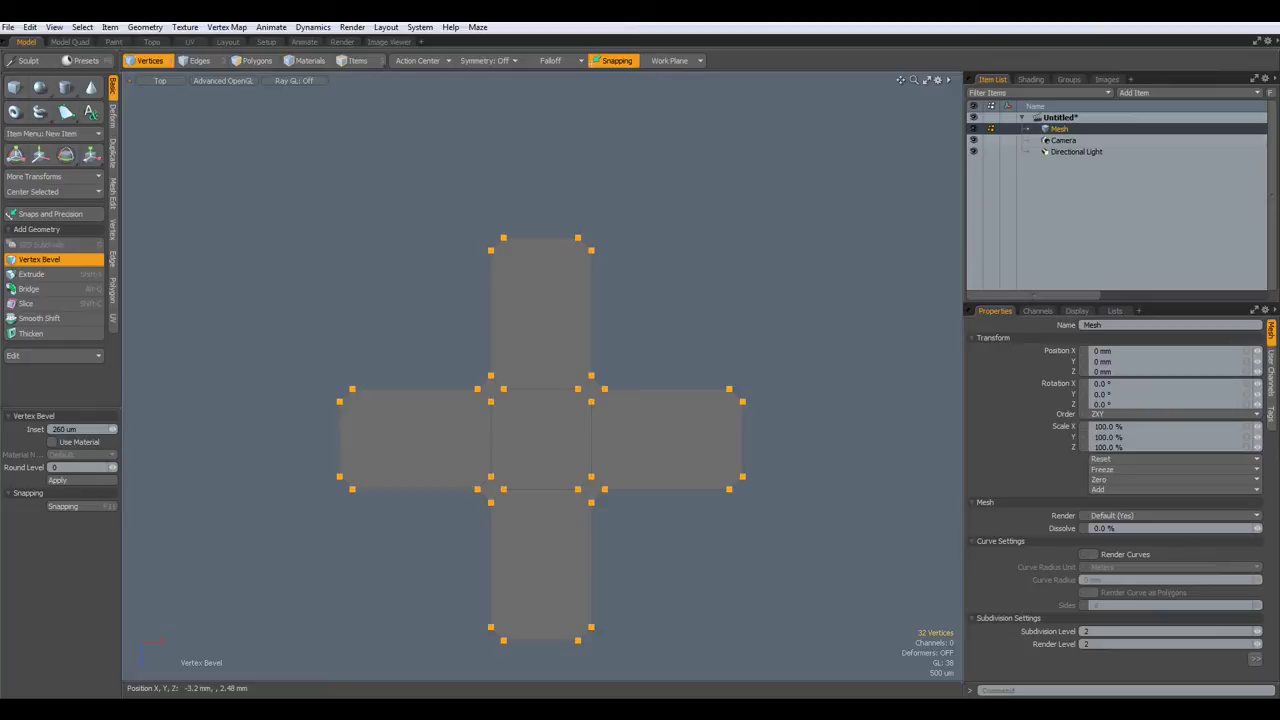
key(space)
- Convert the cross's centre polygon and four arm polygons into quads with Quadruple, leaving the corner triangles out
key(3)
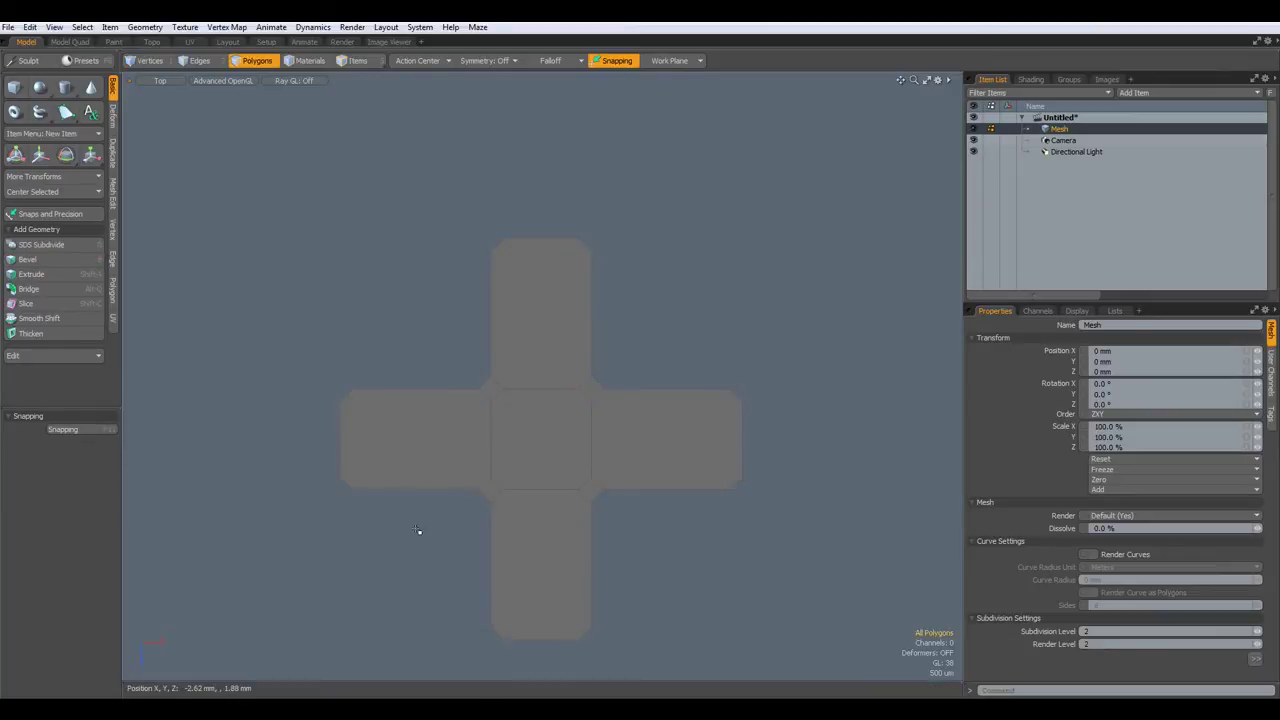
drag(430, 453, 629, 469)
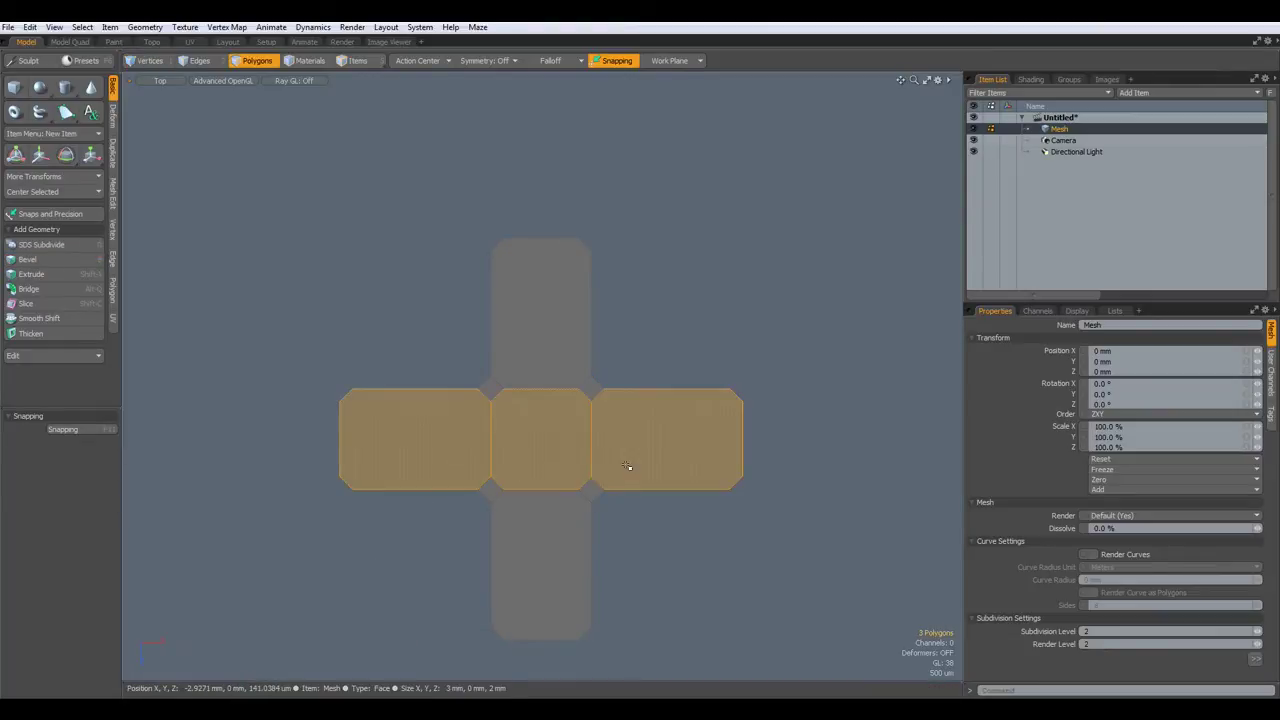
shift+click(560, 335)
shift+click(543, 532)
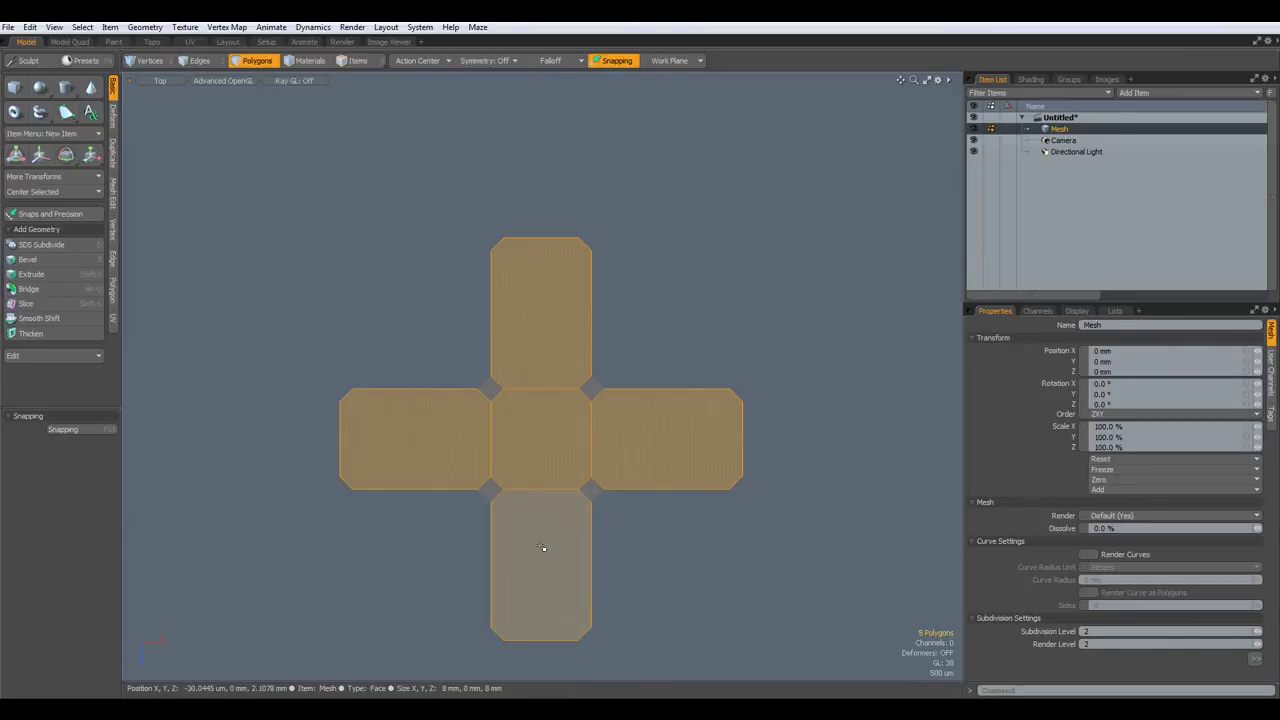
click(114, 292)
click(48, 290)
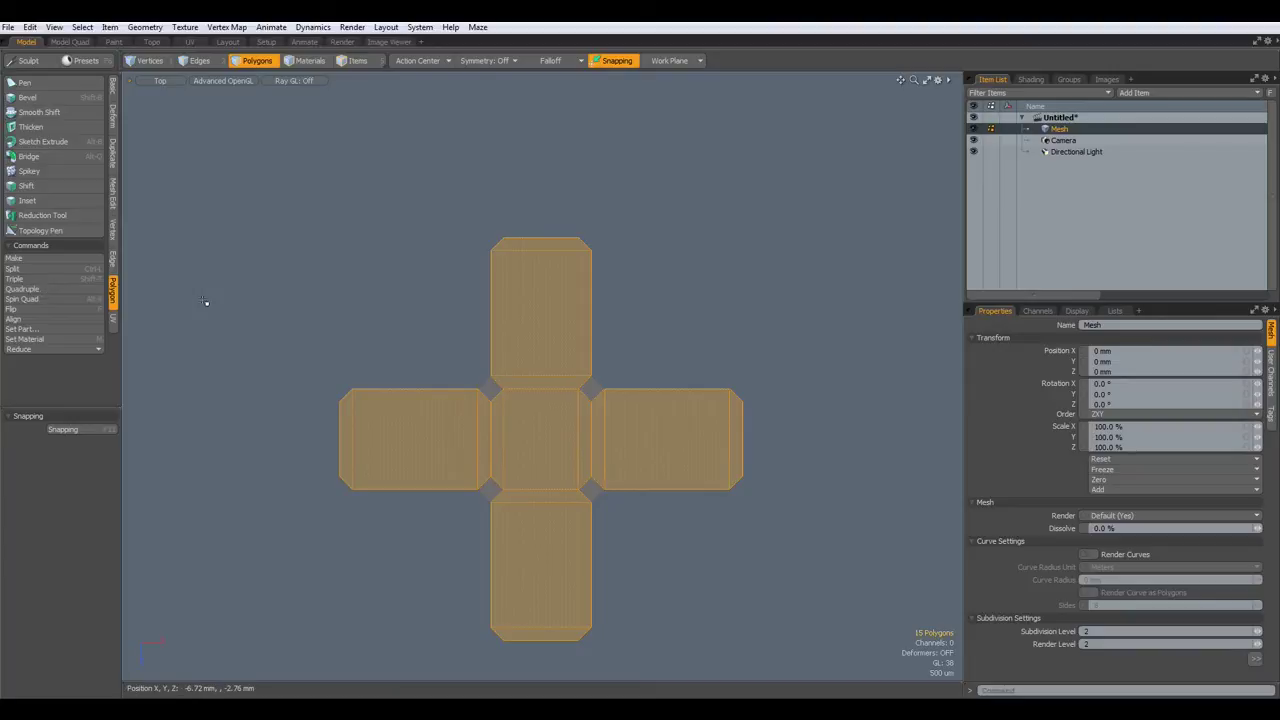
click(197, 301)
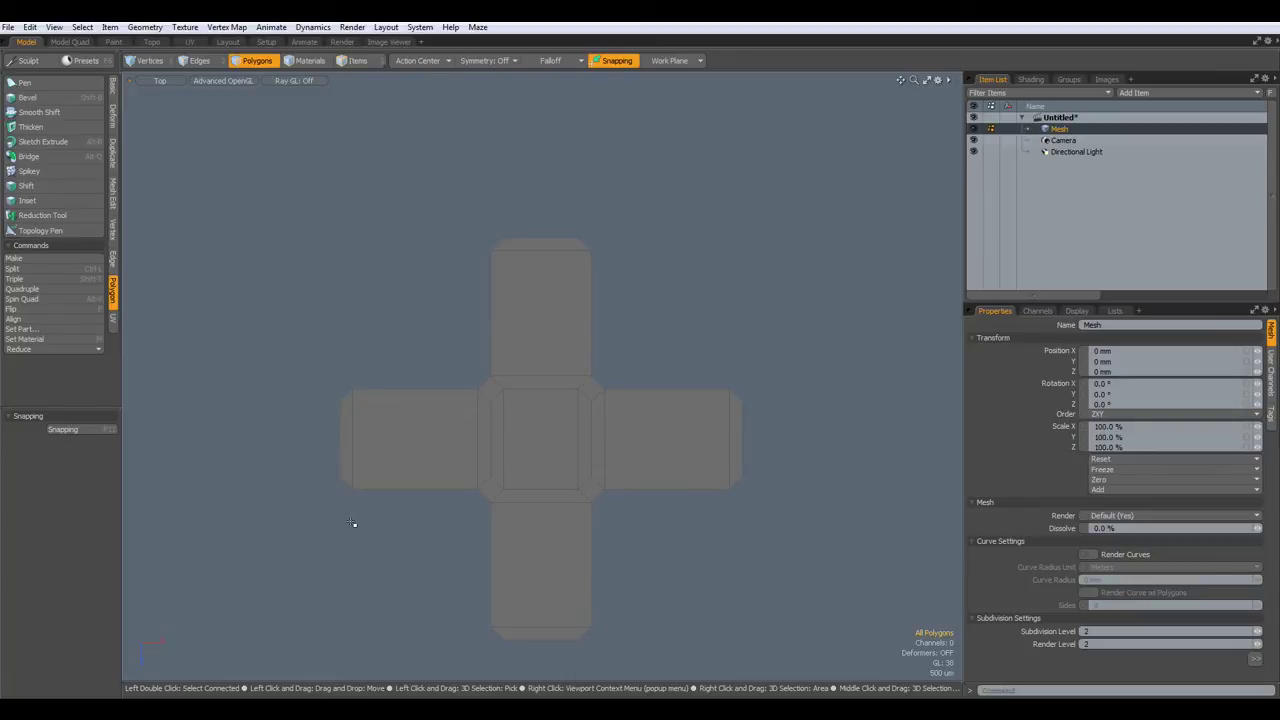
- Extend the cross's whole outer boundary edge loop and scale it to 118% in X and Z
alt+drag(405, 533, 422, 499)
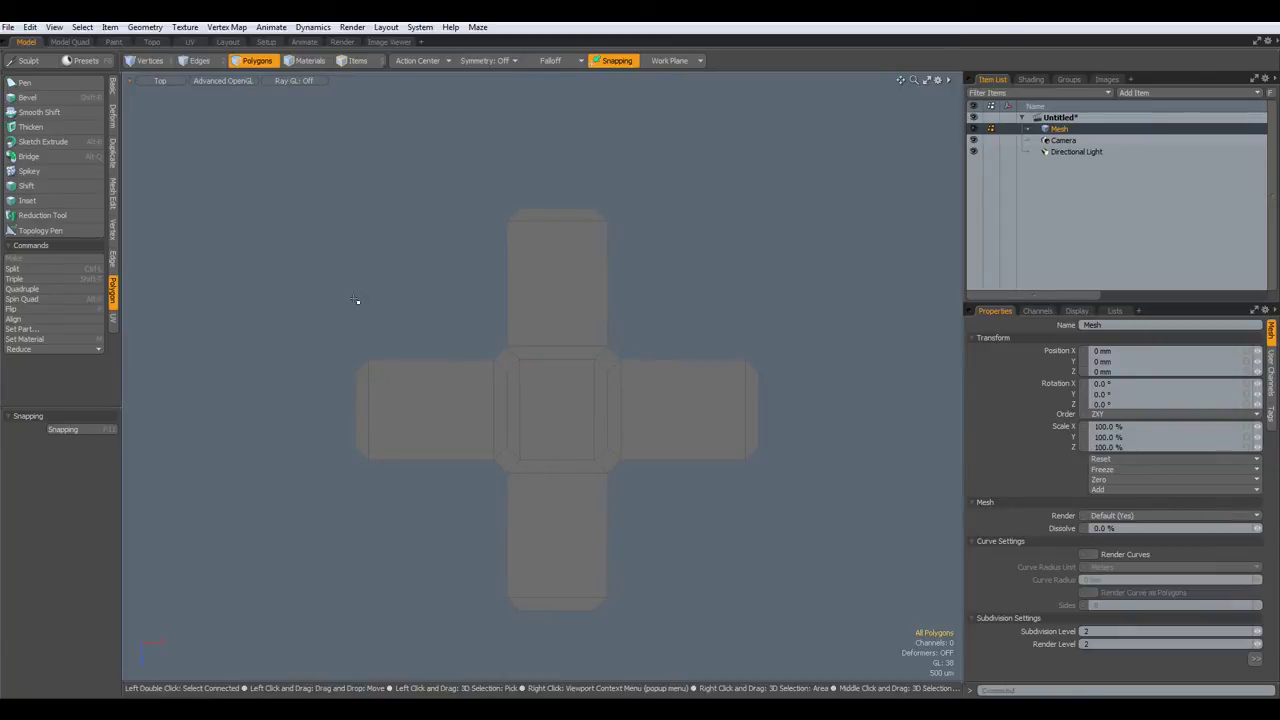
key(2)
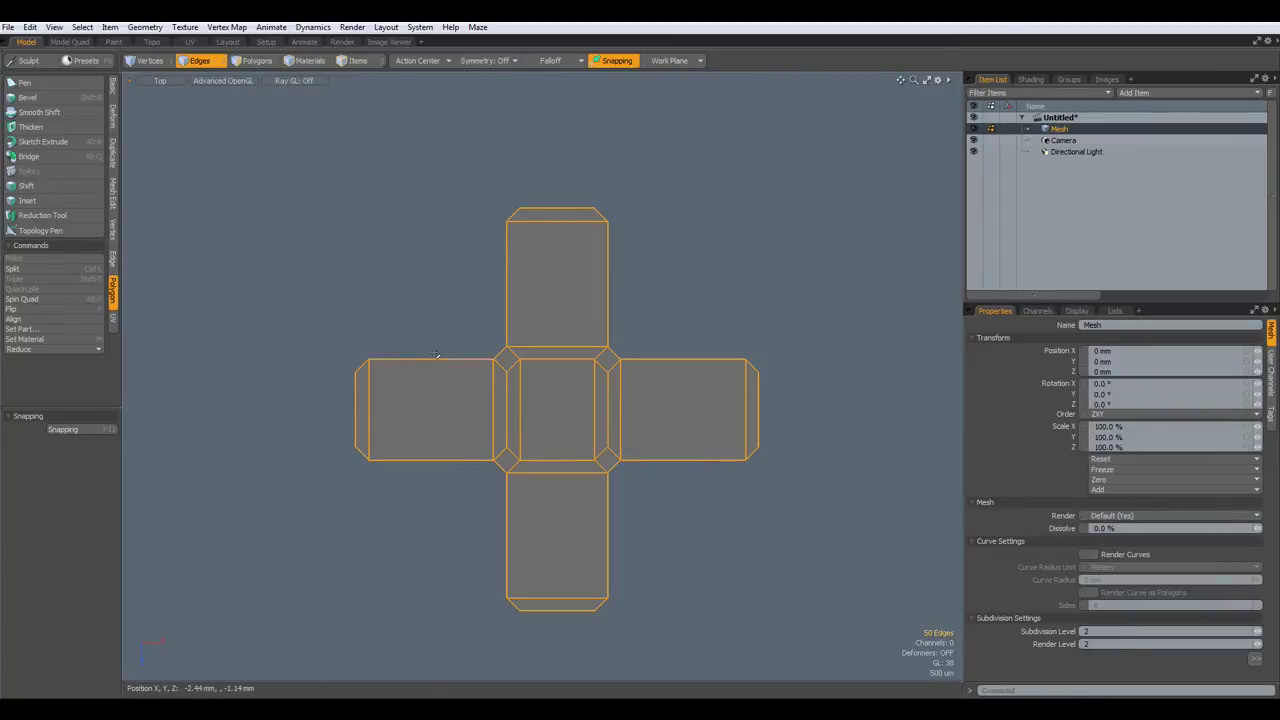
click(434, 355)
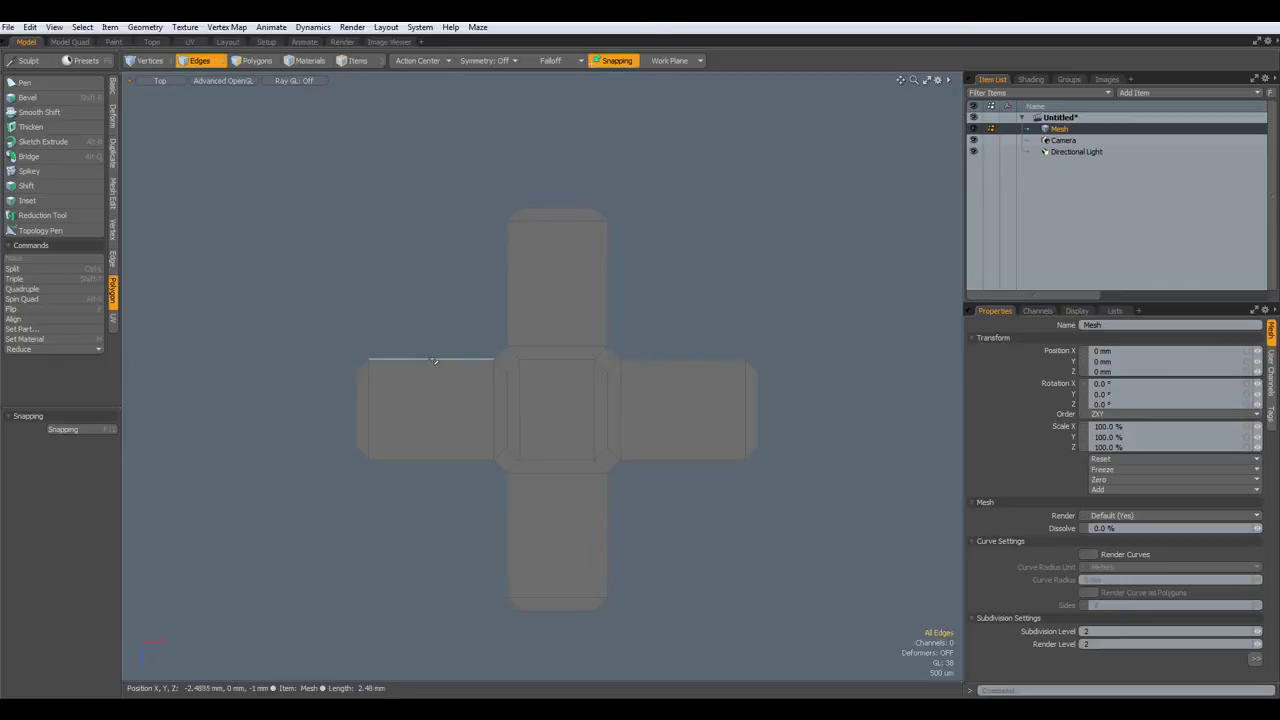
double_click(434, 358)
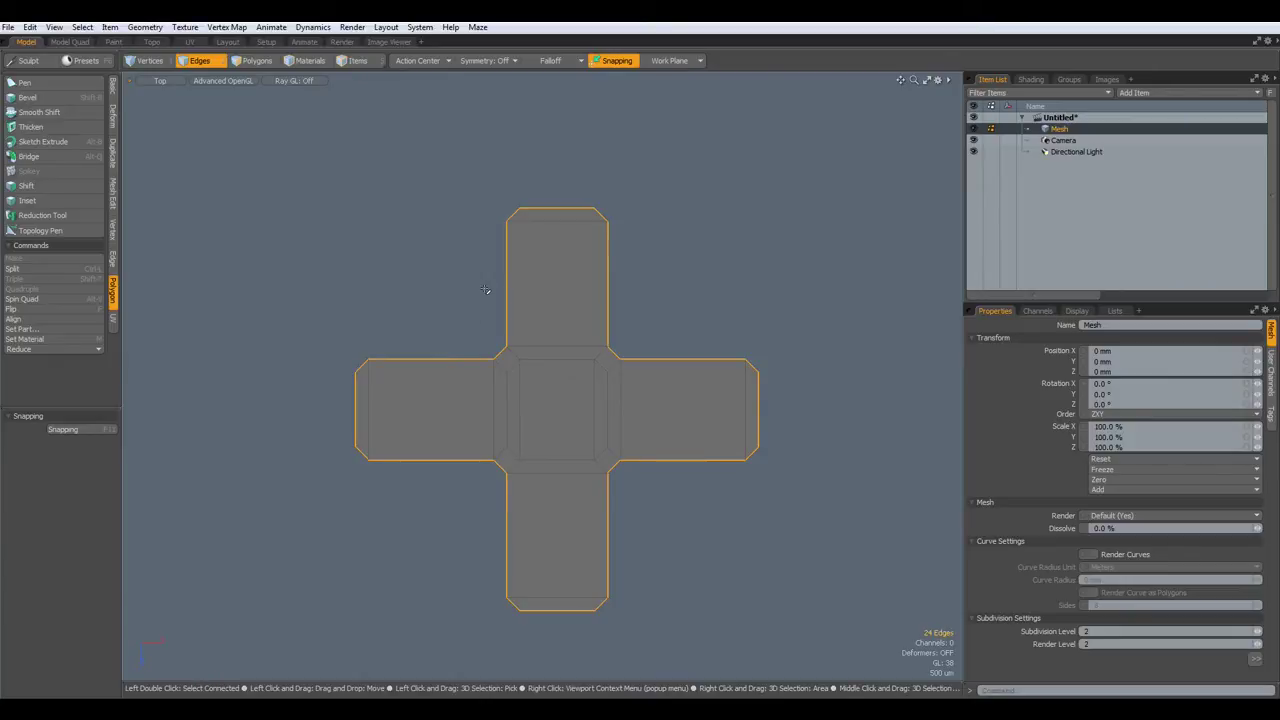
key(shift+x)
key(r)
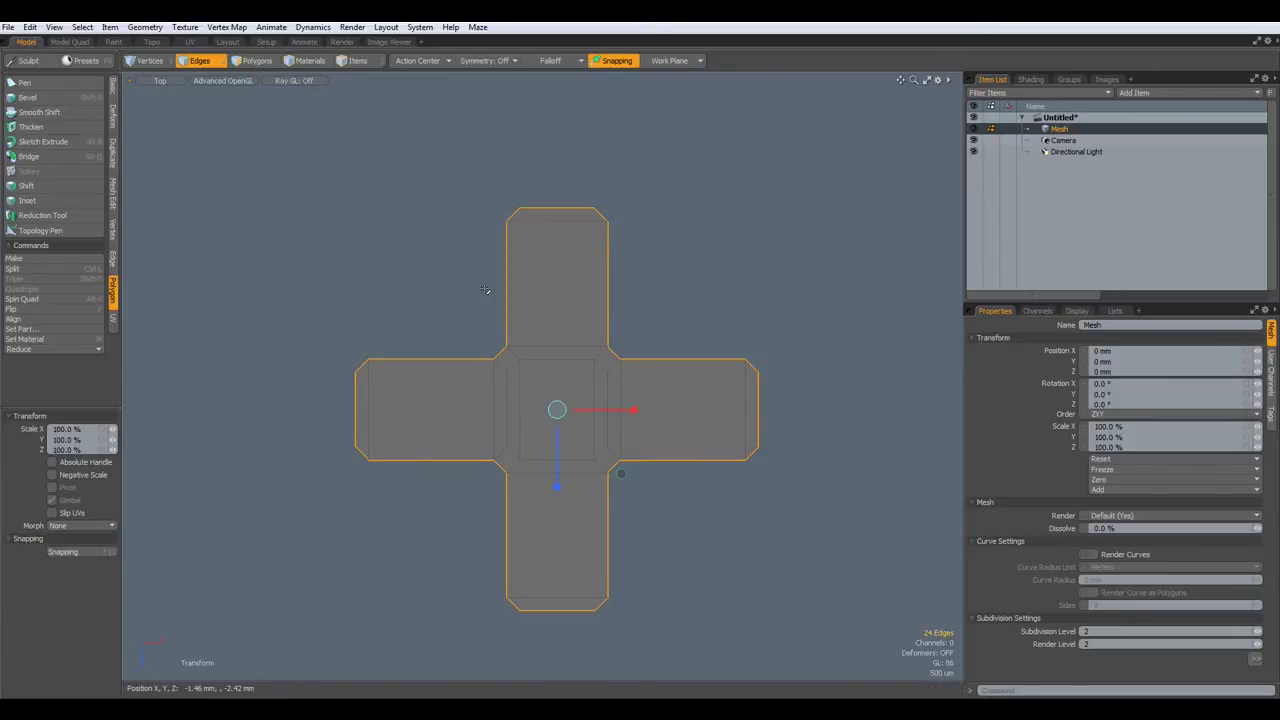
mouse_move(621, 474)
mouse_down()
mouse_move(642, 474)
mouse_move(621, 473)
mouse_up()
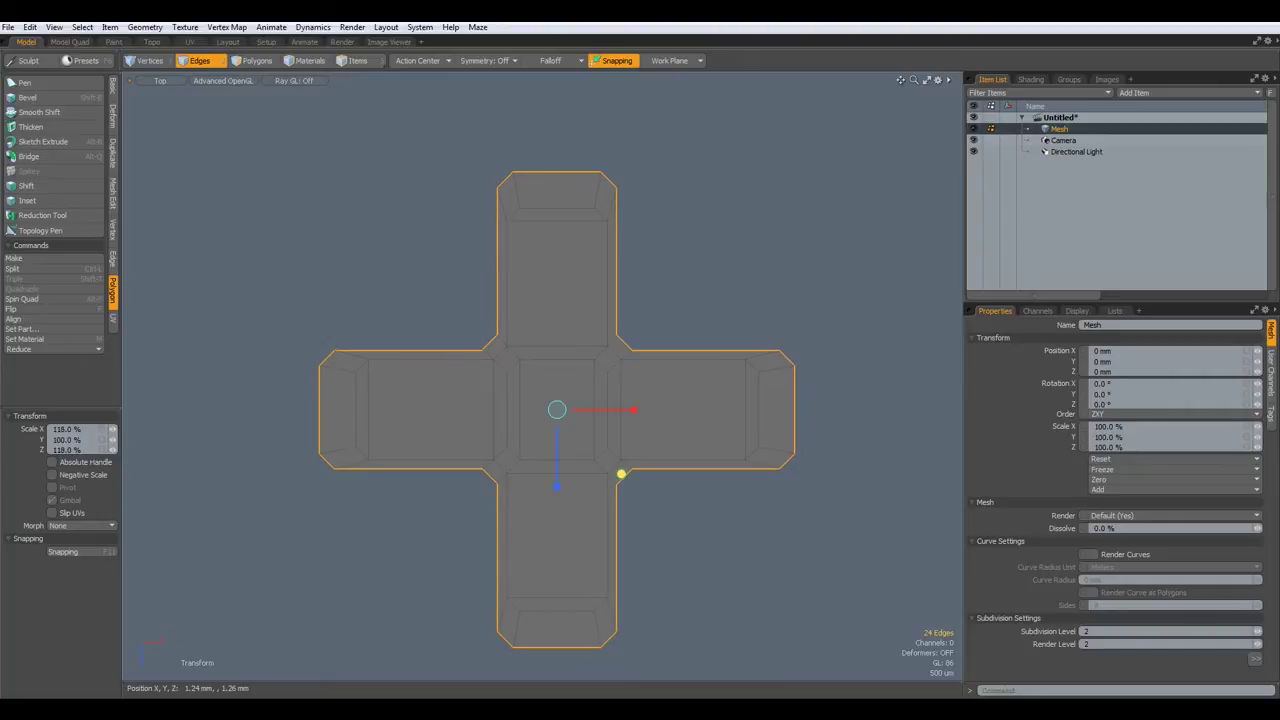
key(space)
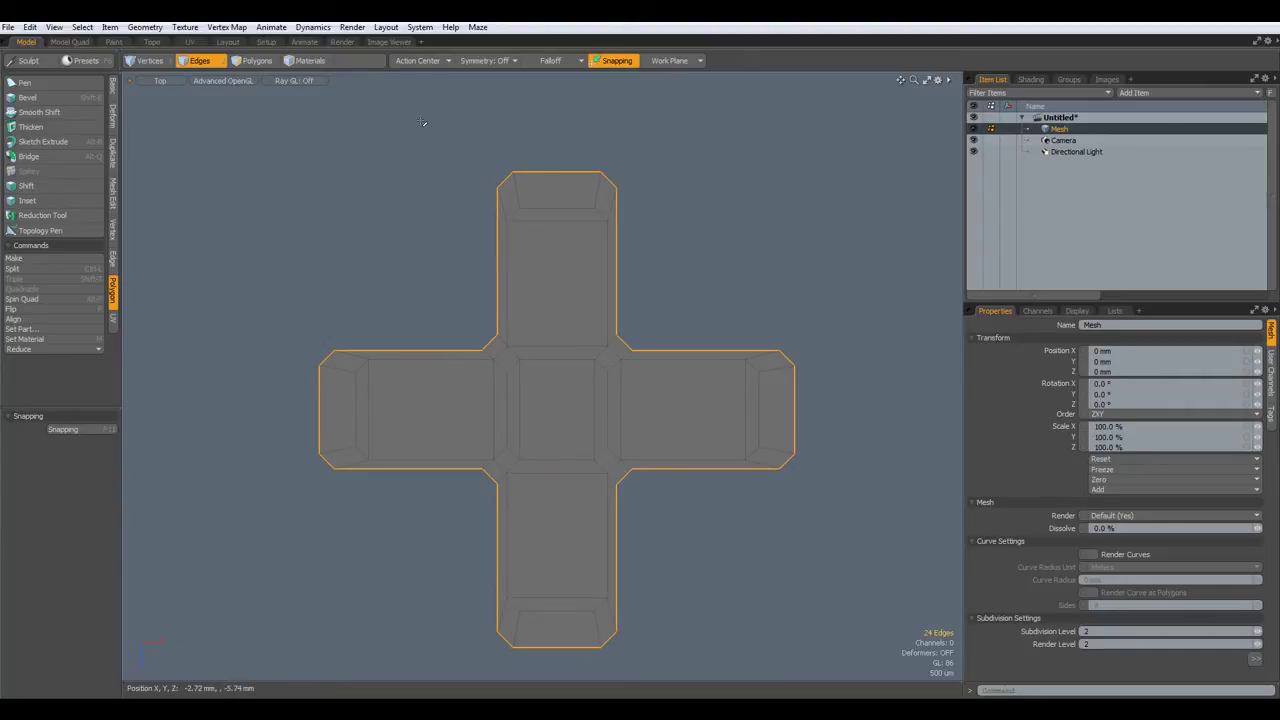
- Select the end edges of the cross's upper and lower arms and scale them to 88% in Z
drag(420, 120, 688, 202)
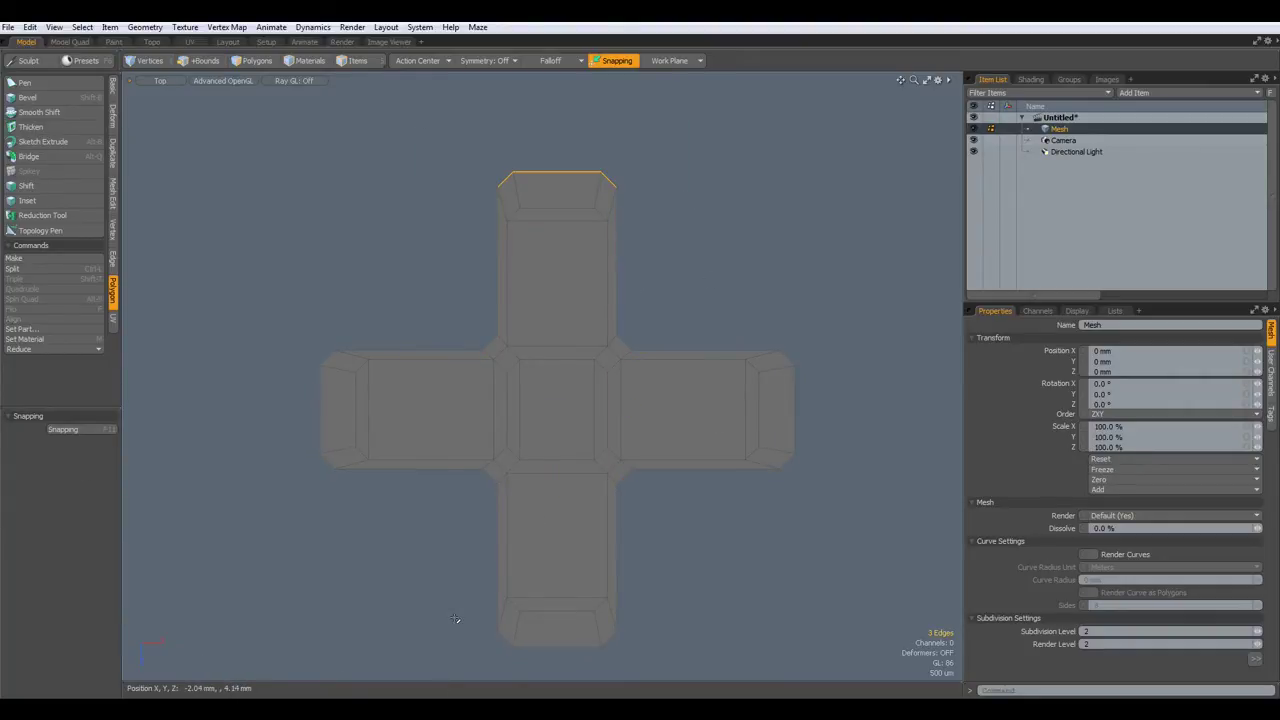
shift+drag(456, 624, 706, 680)
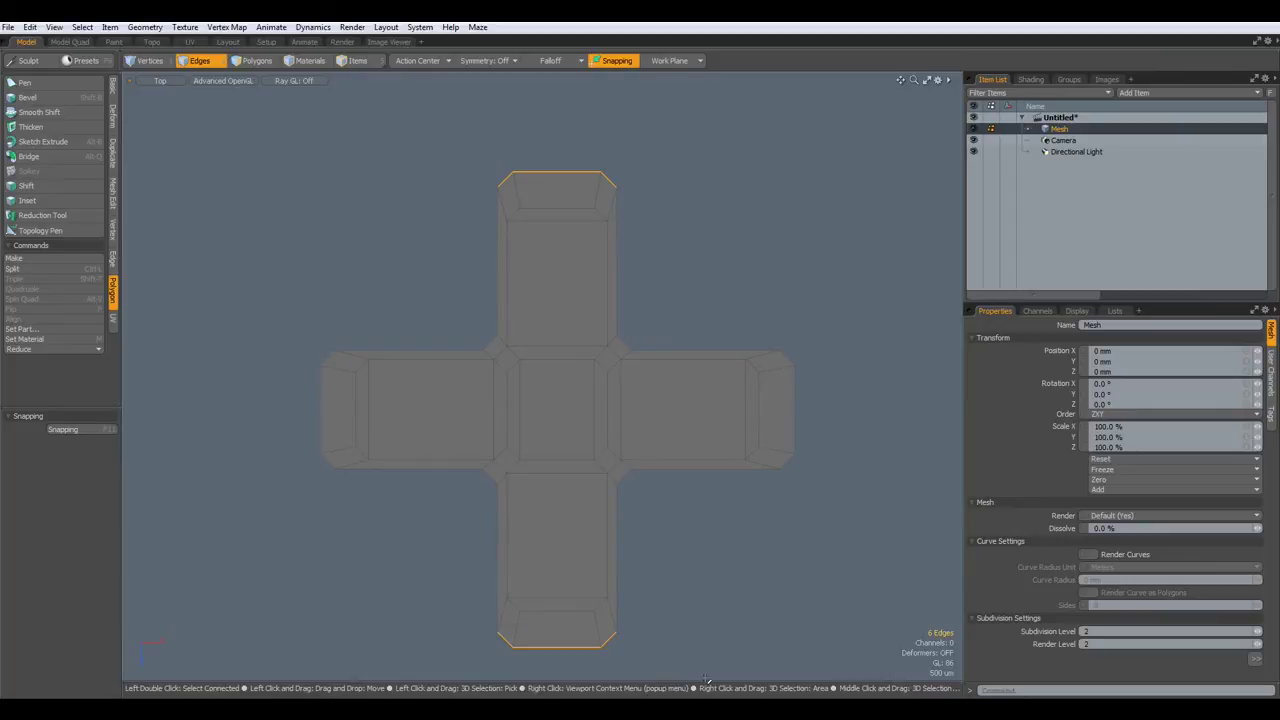
key(r)
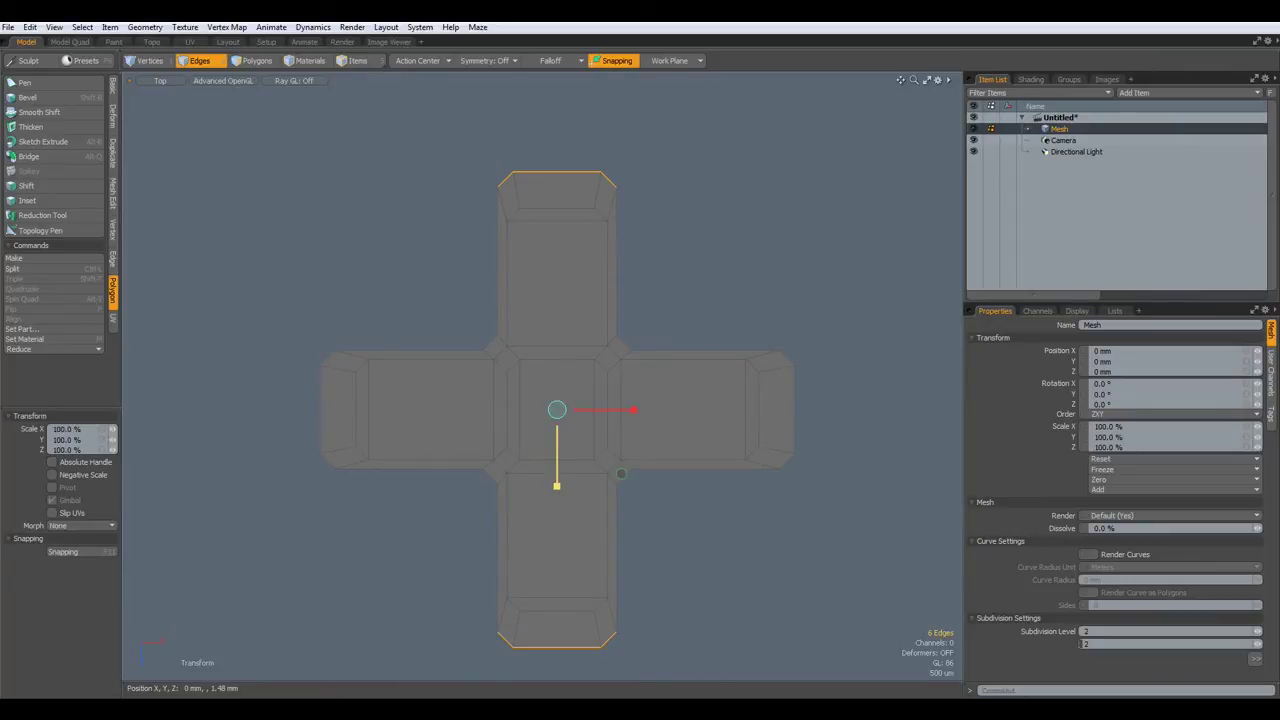
mouse_move(558, 487)
mouse_down()
mouse_move(557, 476)
mouse_move(557, 487)
mouse_up()
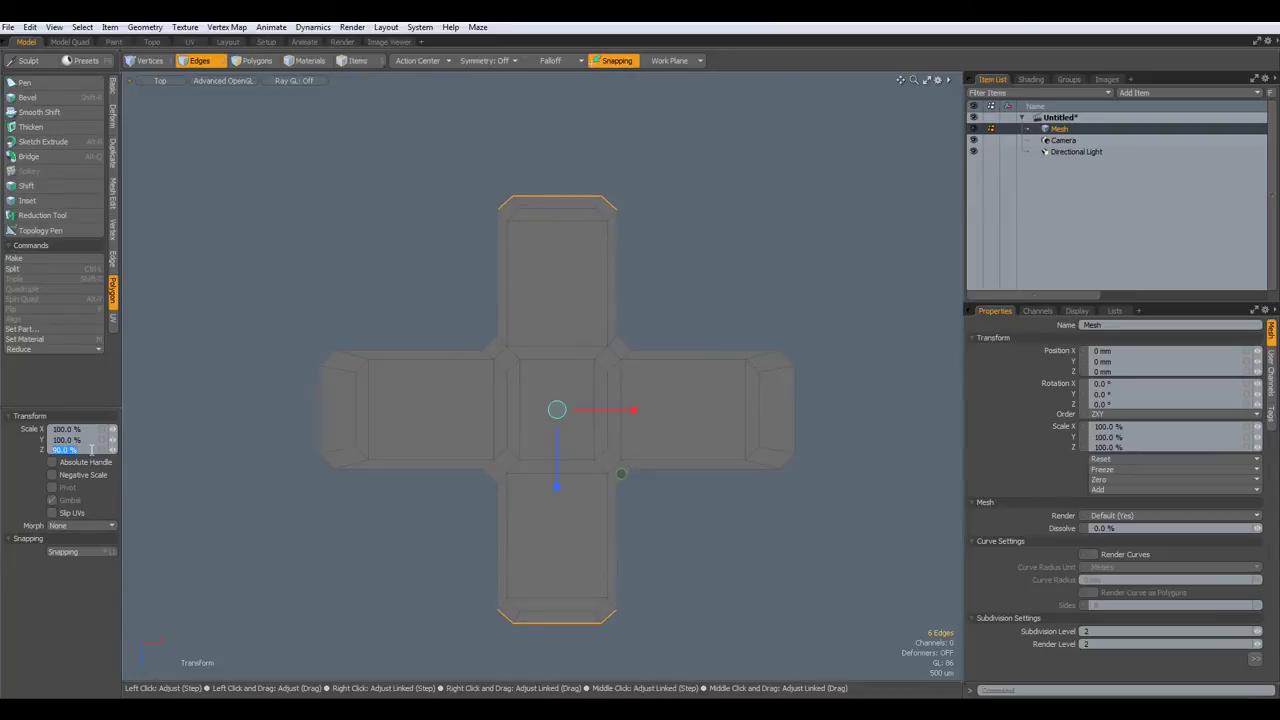
text(88)
key(Return)
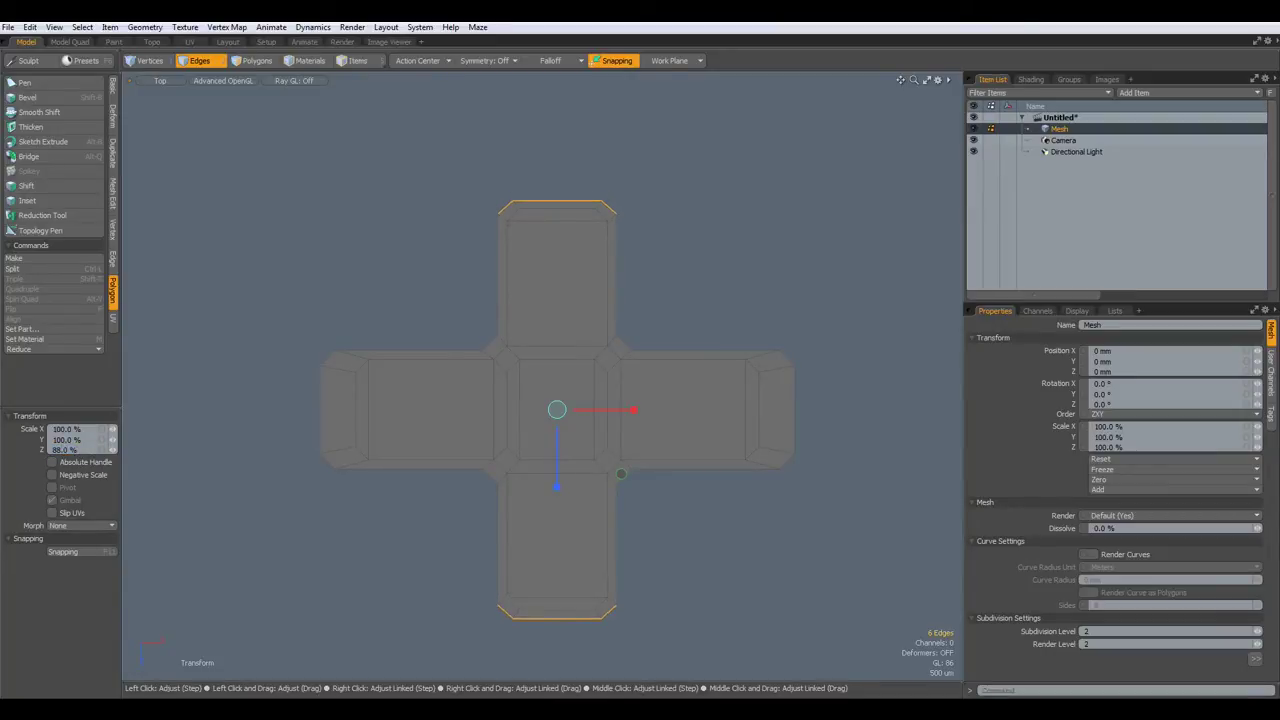
key(space)
- Select the end edges of the cross's two side arms and scale them to 88% in X
right_drag(239, 292, 346, 530)
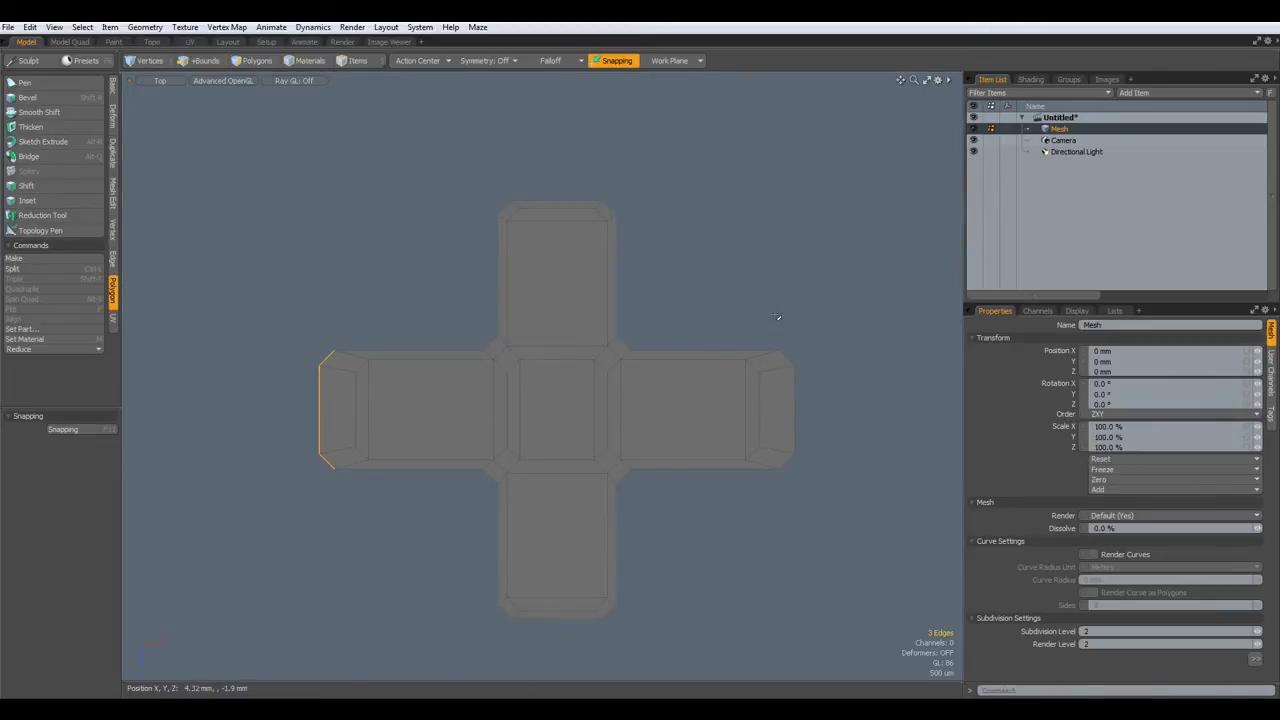
shift+right_drag(776, 317, 817, 538)
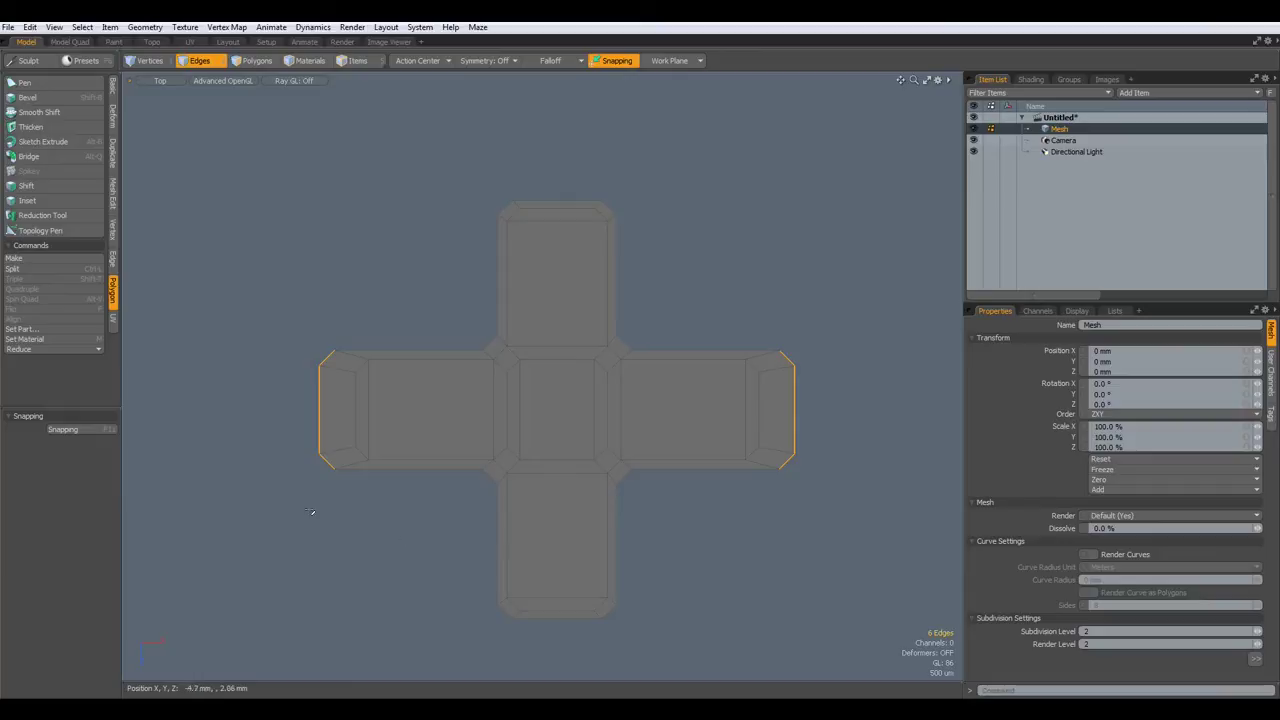
key(y)
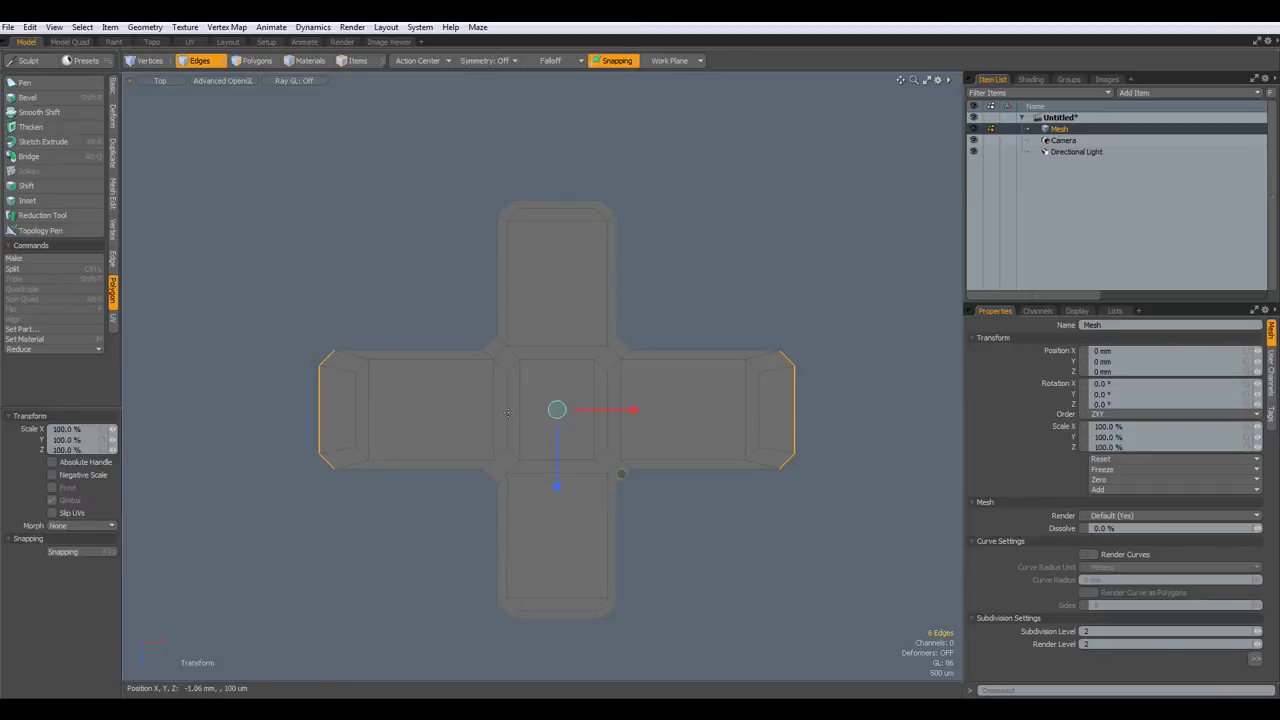
drag(632, 410, 614, 417)
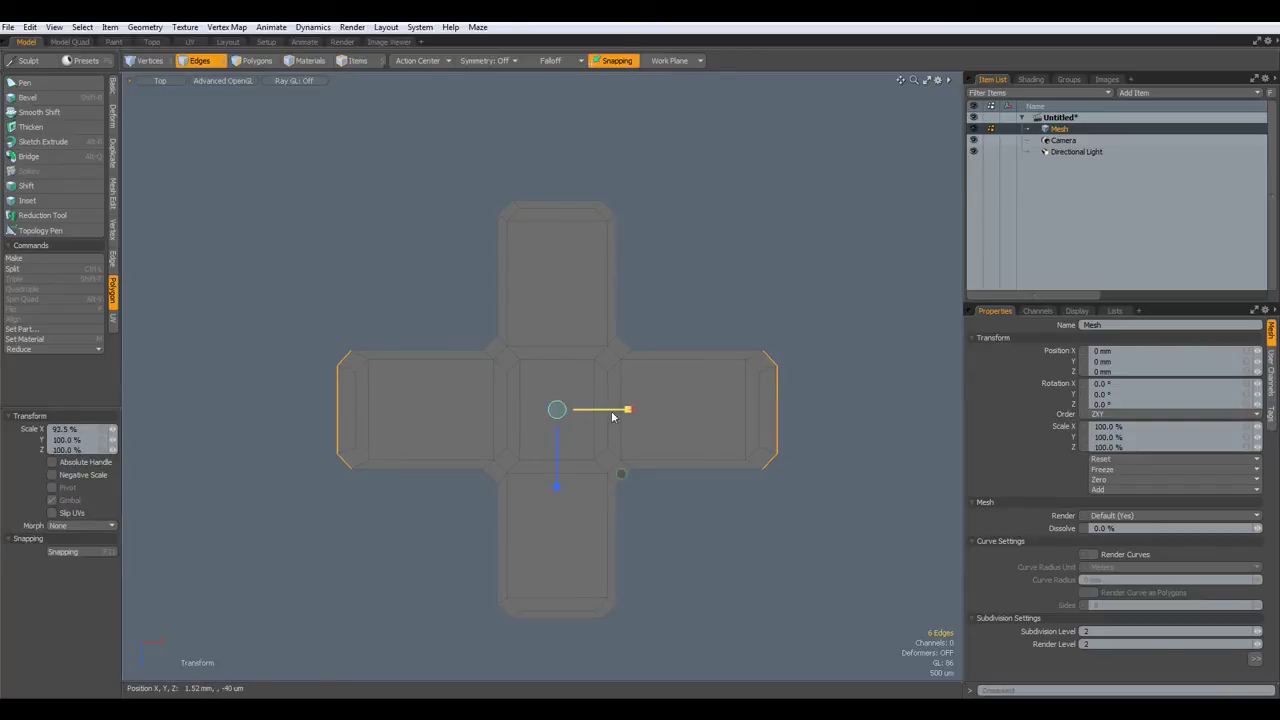
click(86, 429)
text(8)
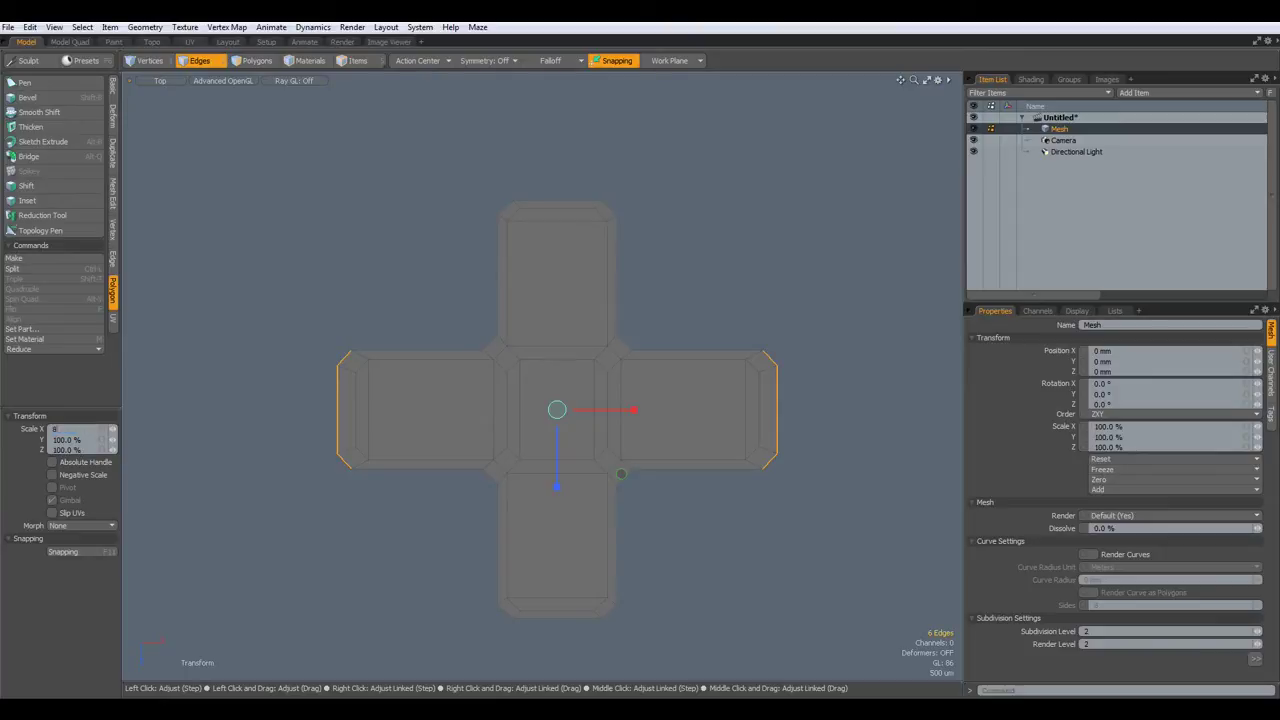
text(8)
key(Return)
key(space)
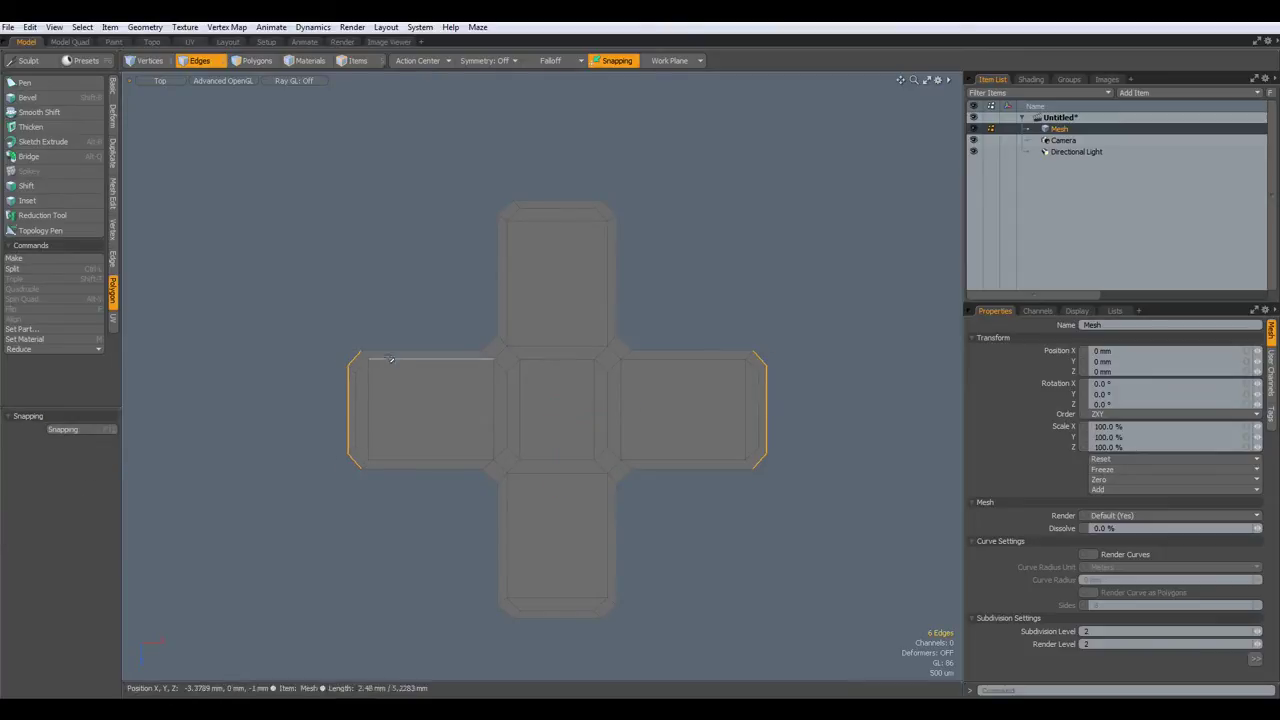
- Select the cross's outer boundary edge loop and set up a Cylinder primitive with 24 sides
double_click(686, 351)
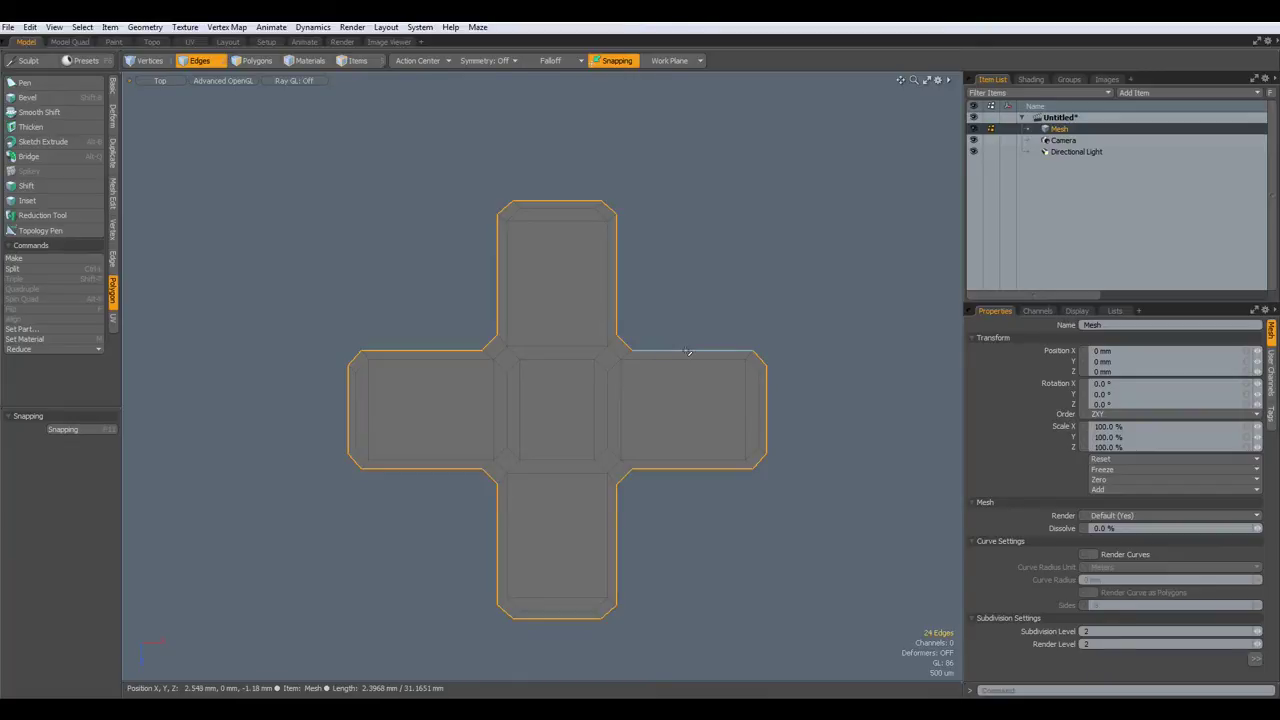
click(113, 88)
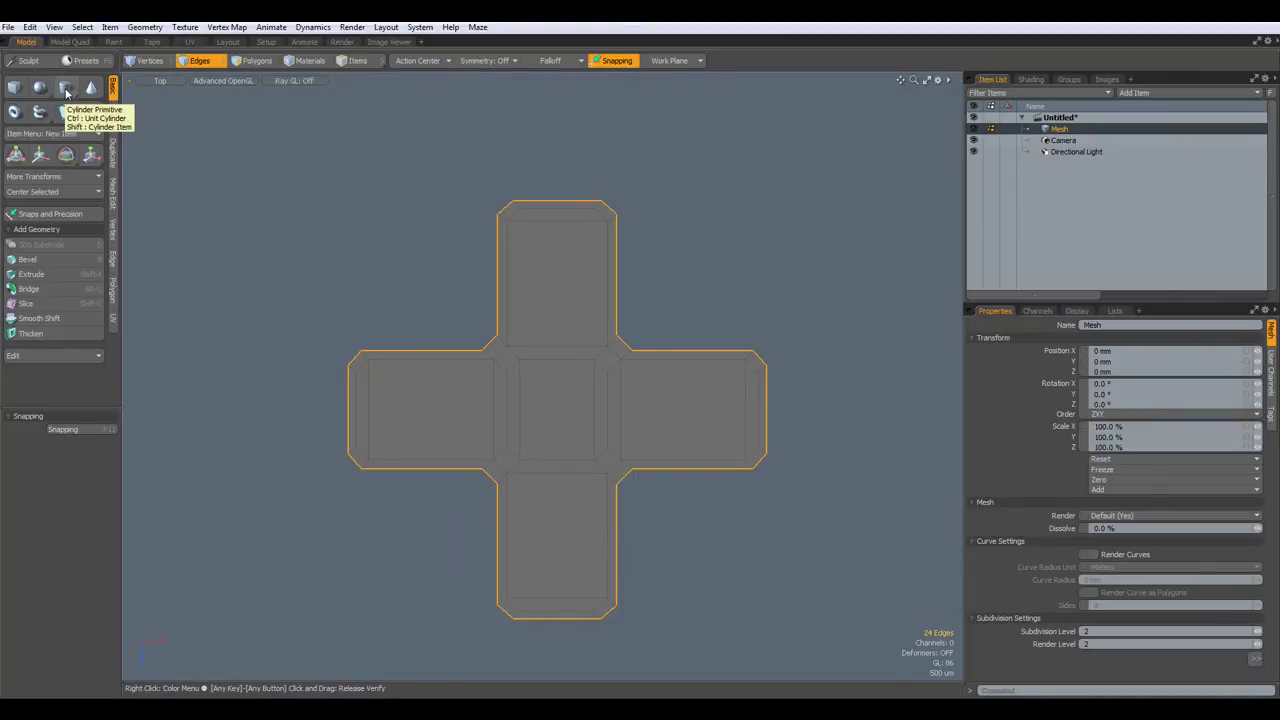
click(66, 89)
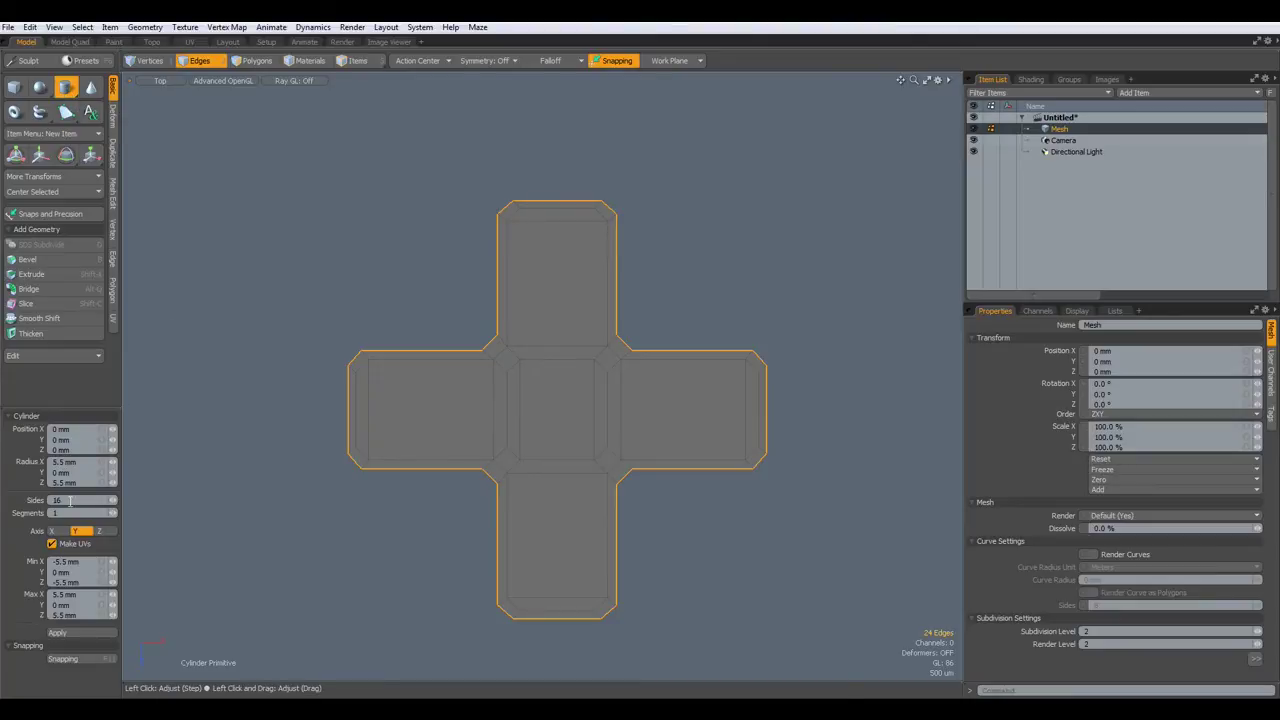
drag(63, 501, 38, 507)
text(24)
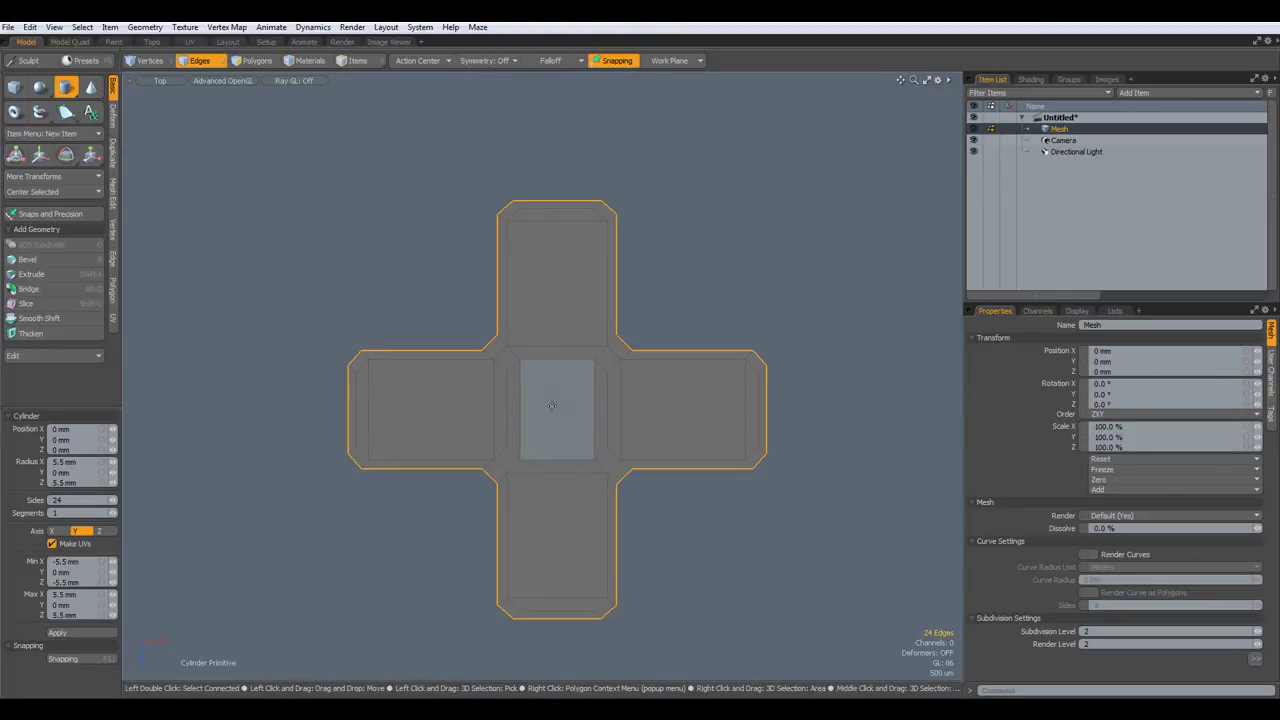
- Create the flat cylinder disc over the cross, centred at the origin with a 4.8 mm radius in X and Z
key(3)
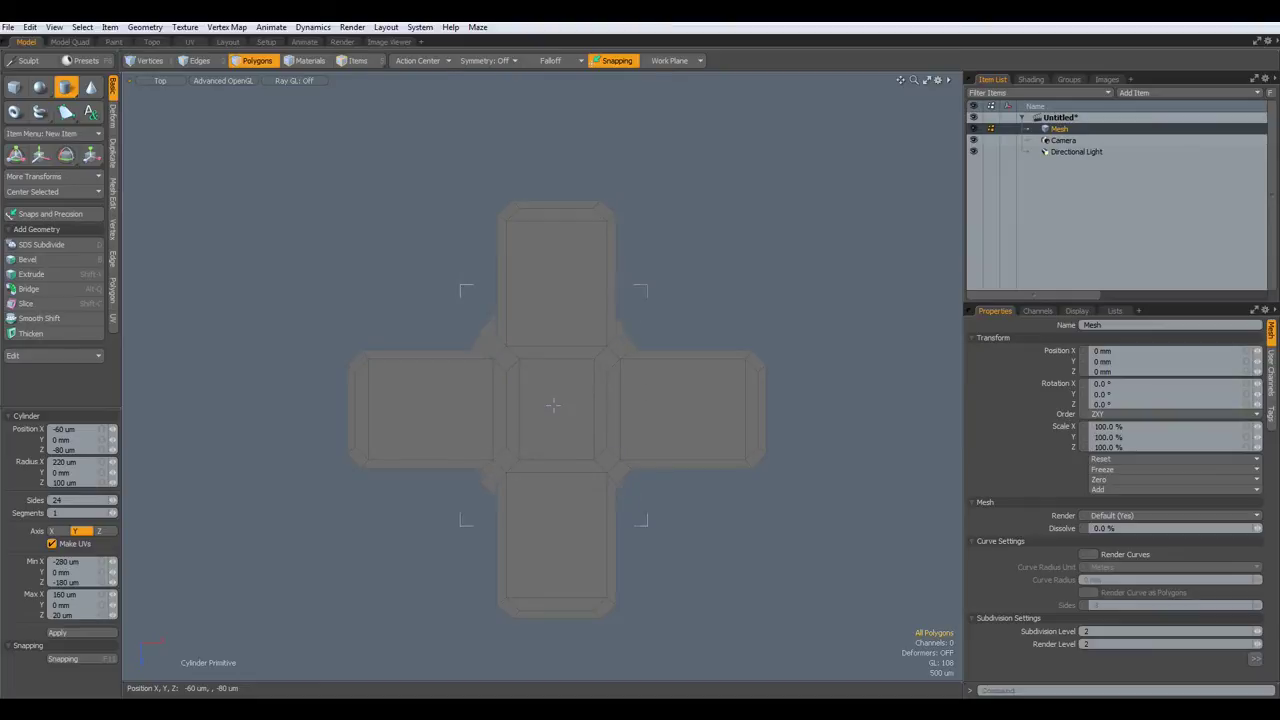
drag(647, 525, 803, 635)
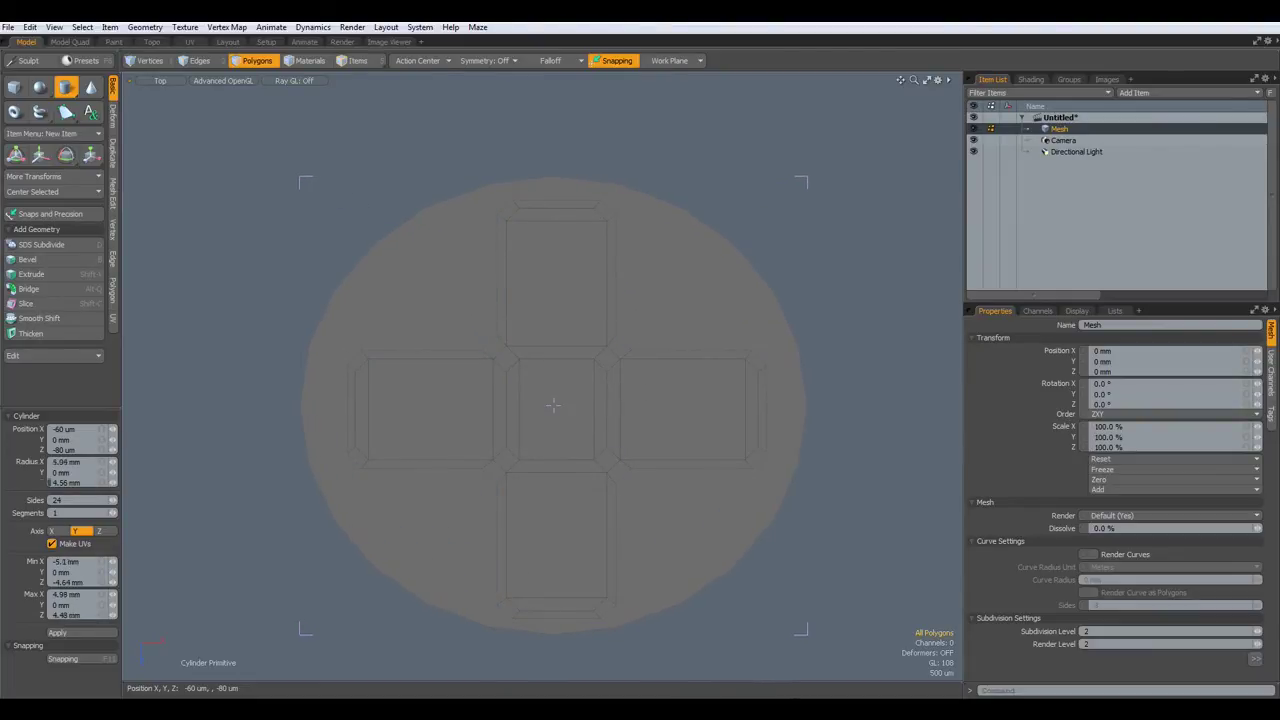
drag(798, 405, 780, 405)
drag(554, 405, 555, 406)
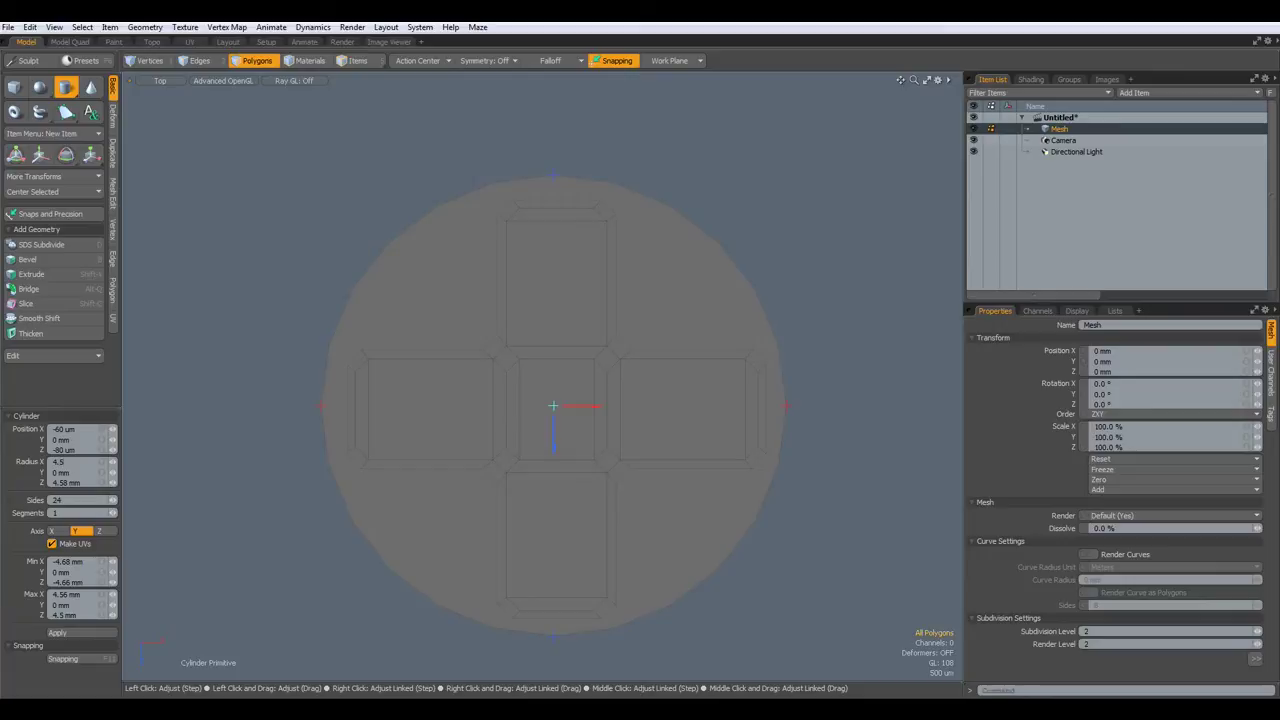
key(Tab)
key(Tab)
click(101, 428)
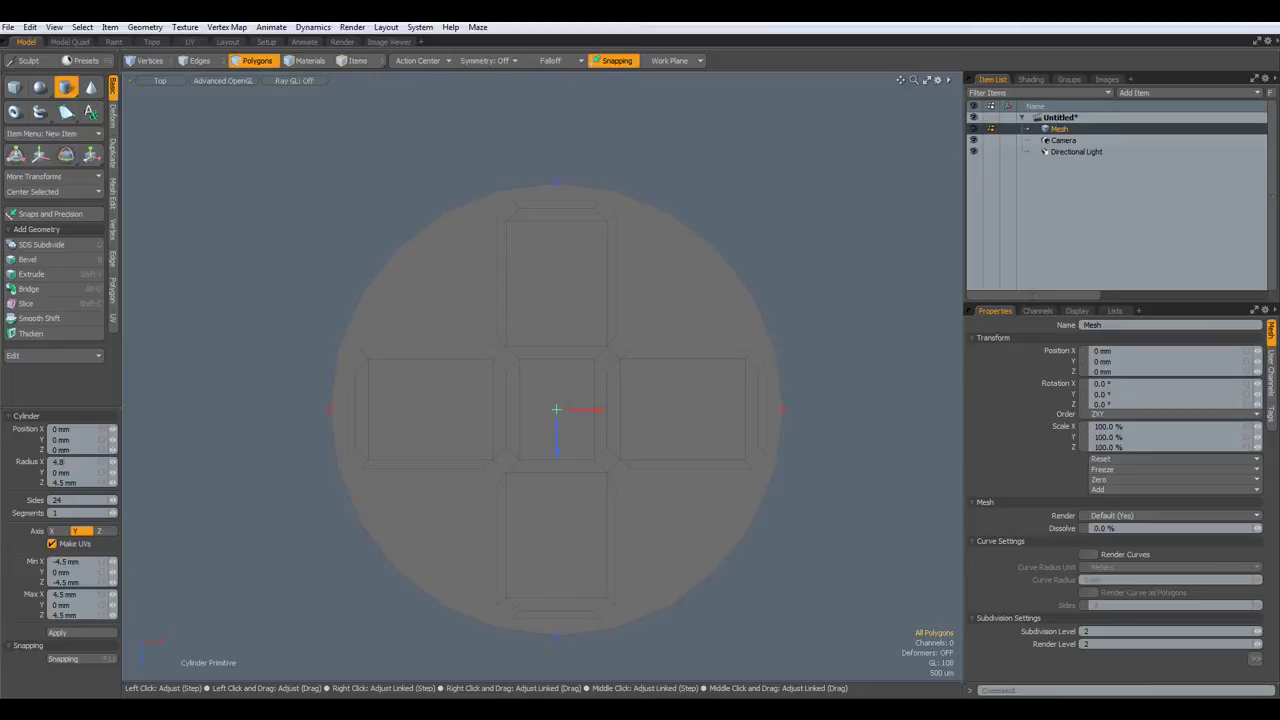
key(Tab)
key(Tab)
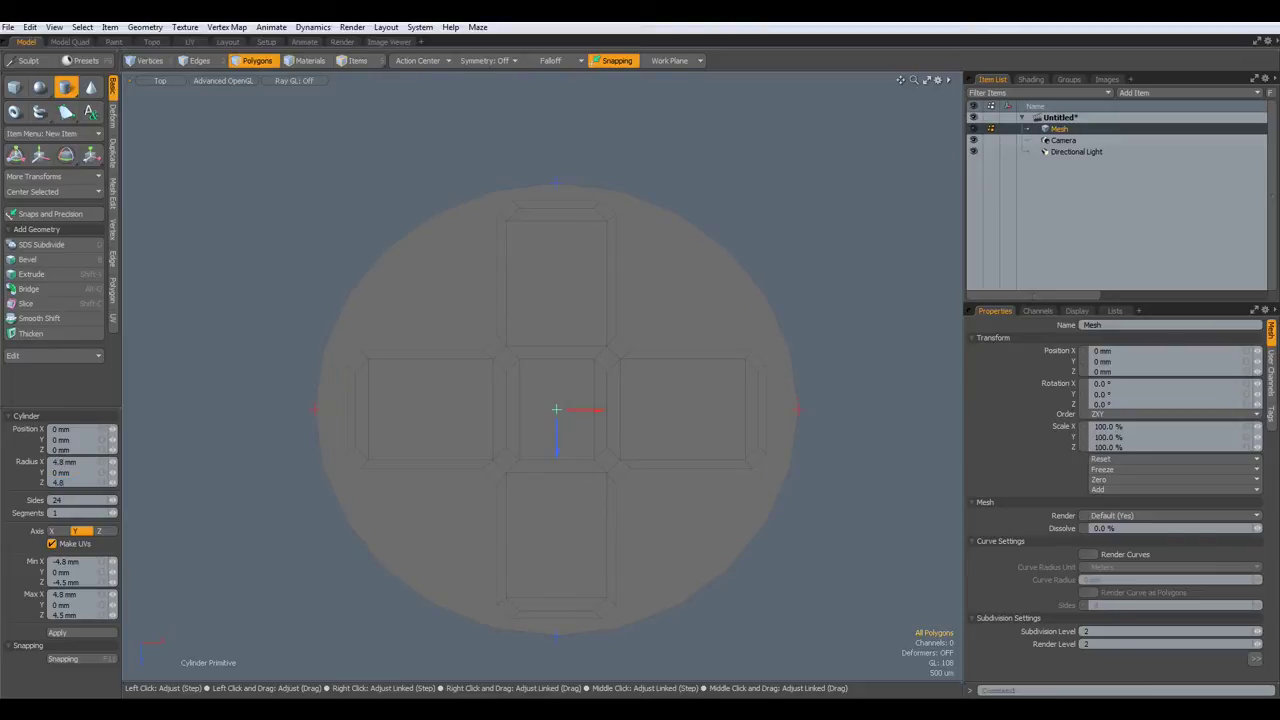
key(Return)
key(space)
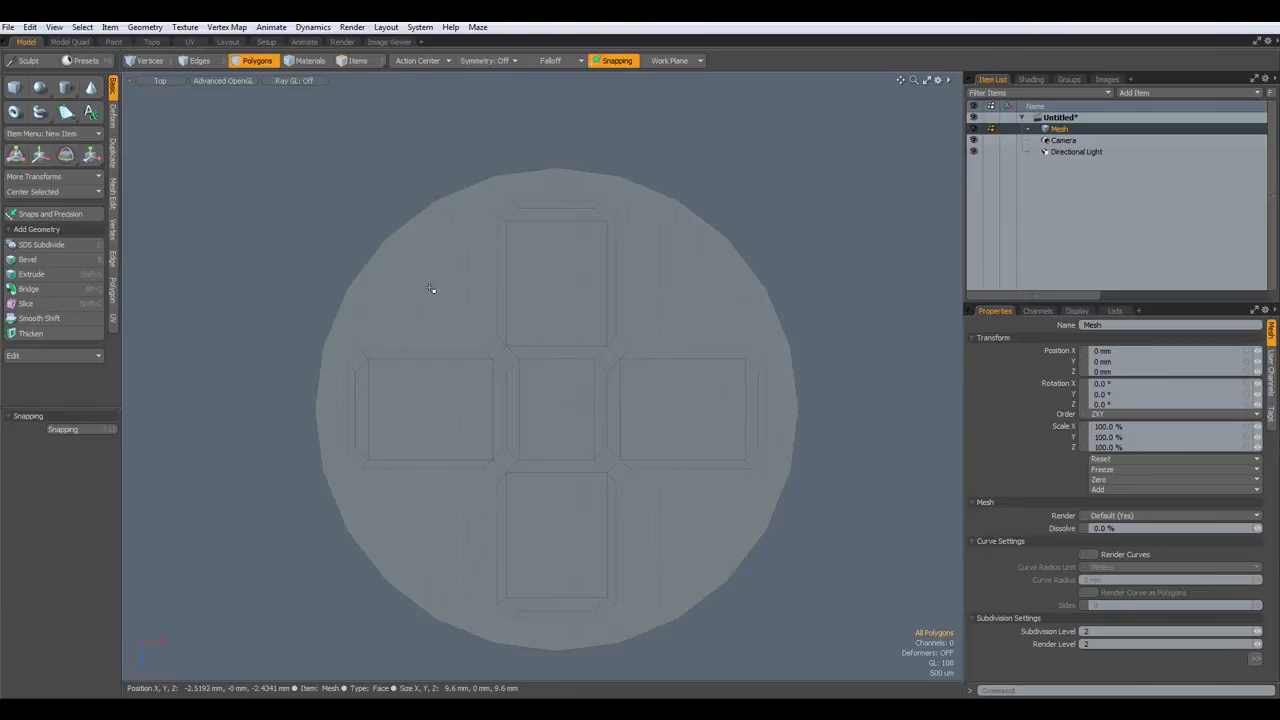
- Select the disc polygon and rotate it 7.5° about Y
click(430, 288)
key(e)
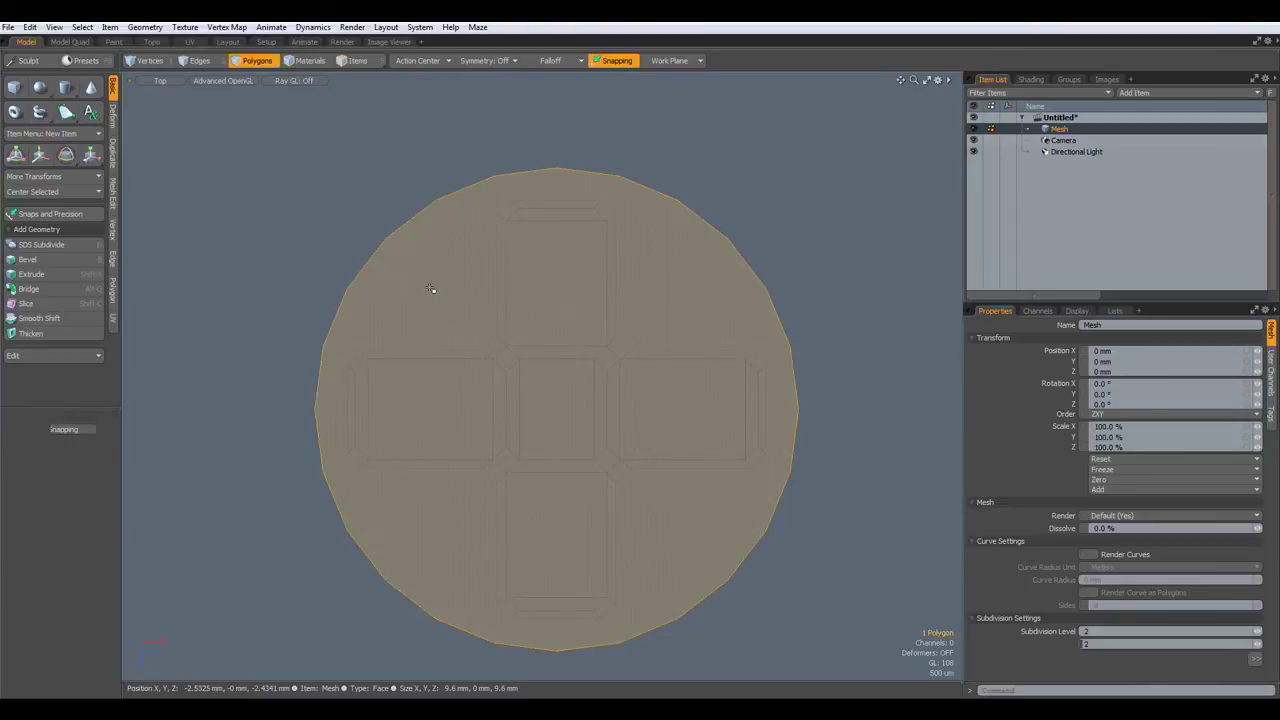
drag(614, 354, 712, 295)
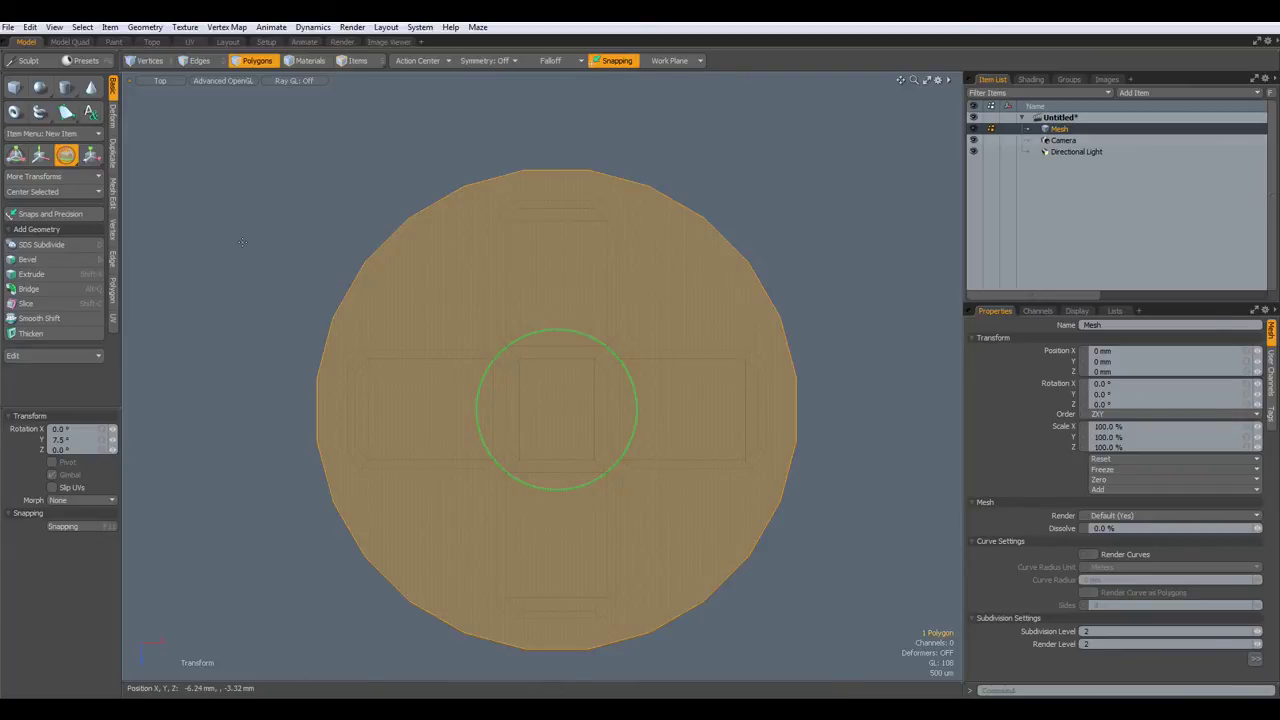
key(space)
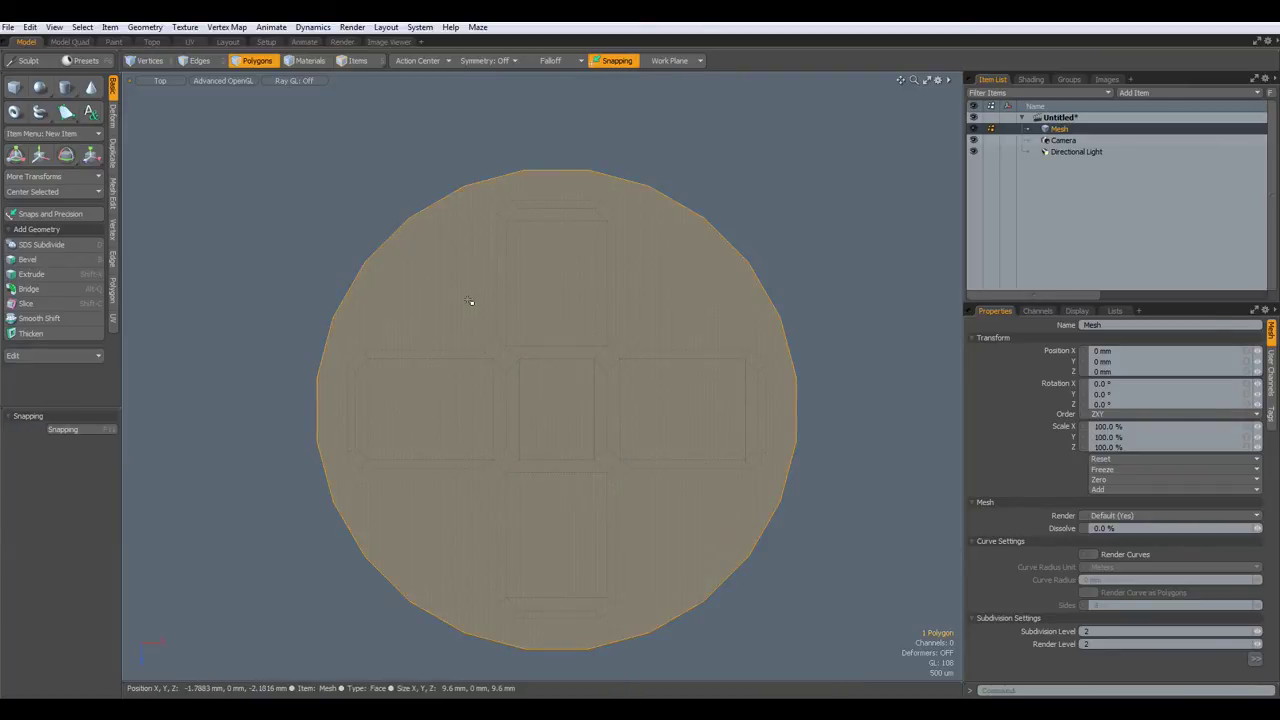
- Inset the disc polygon 240 um with Polygon Bevel and delete the inner polygon, leaving a ring around the cross
key(b)
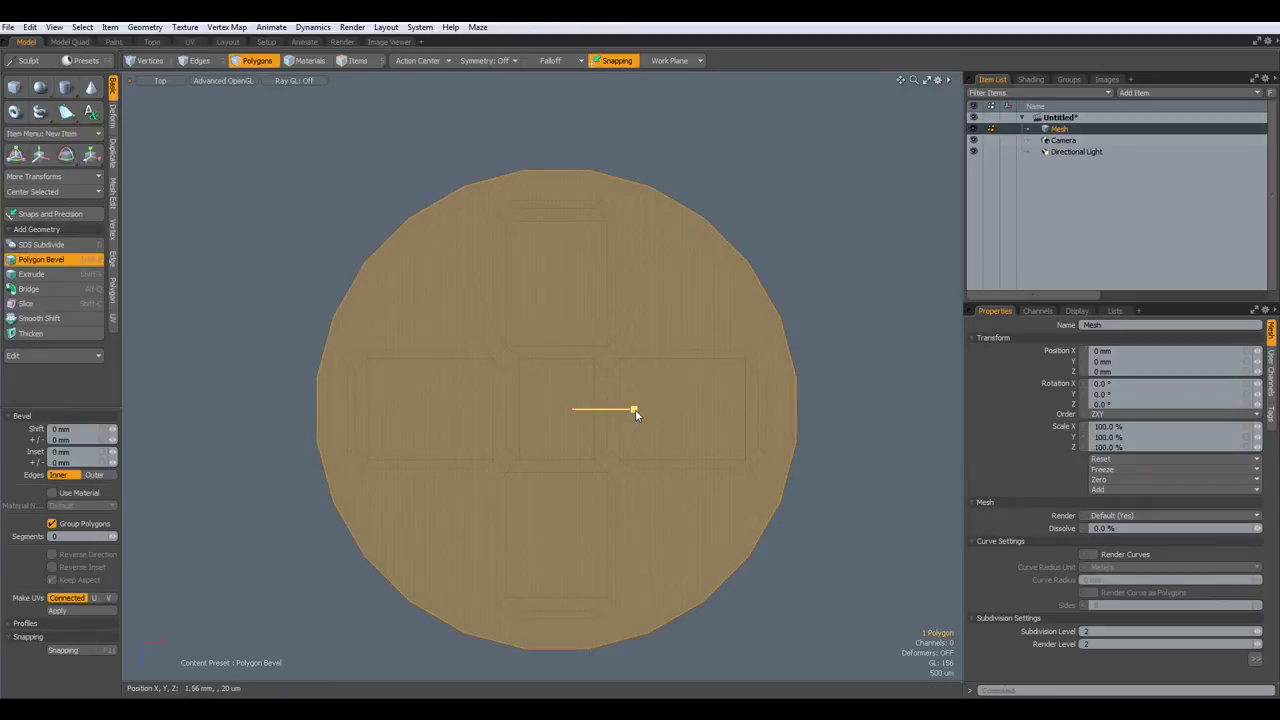
drag(635, 409, 626, 411)
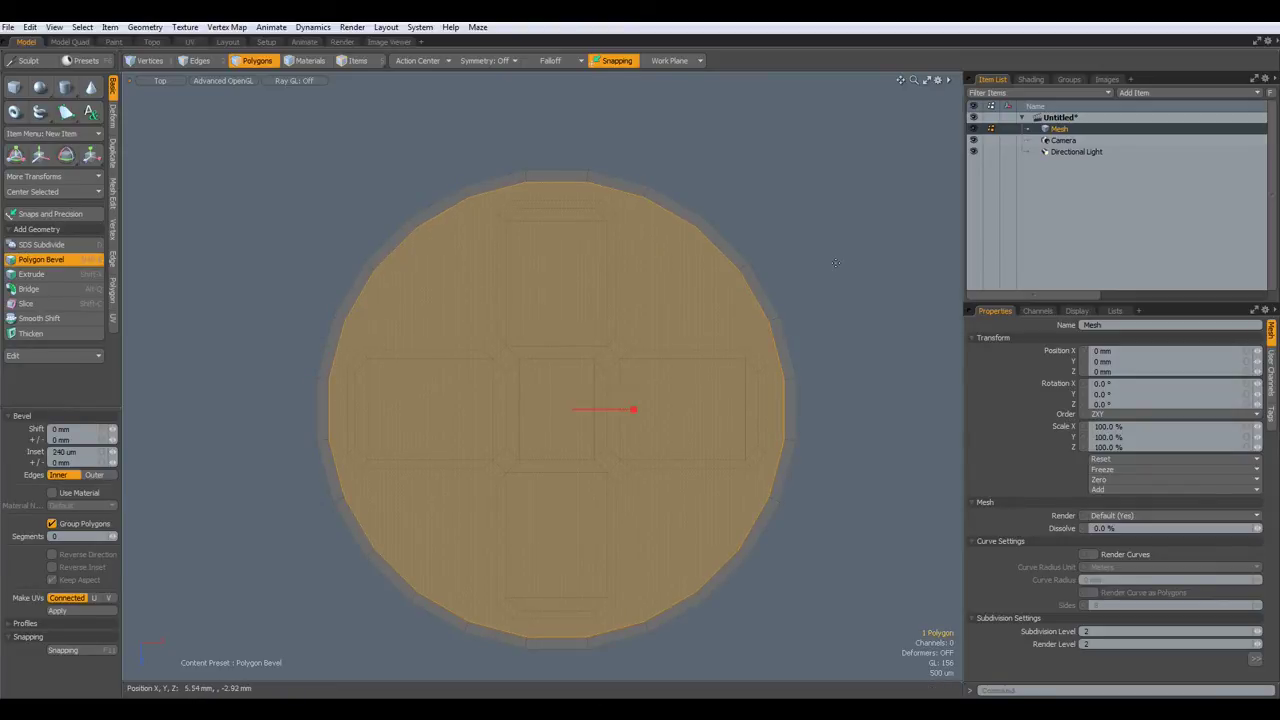
key(Delete)
- Bridge the ring's inner edge loop to the cross's outer boundary loop with one segment
key(2)
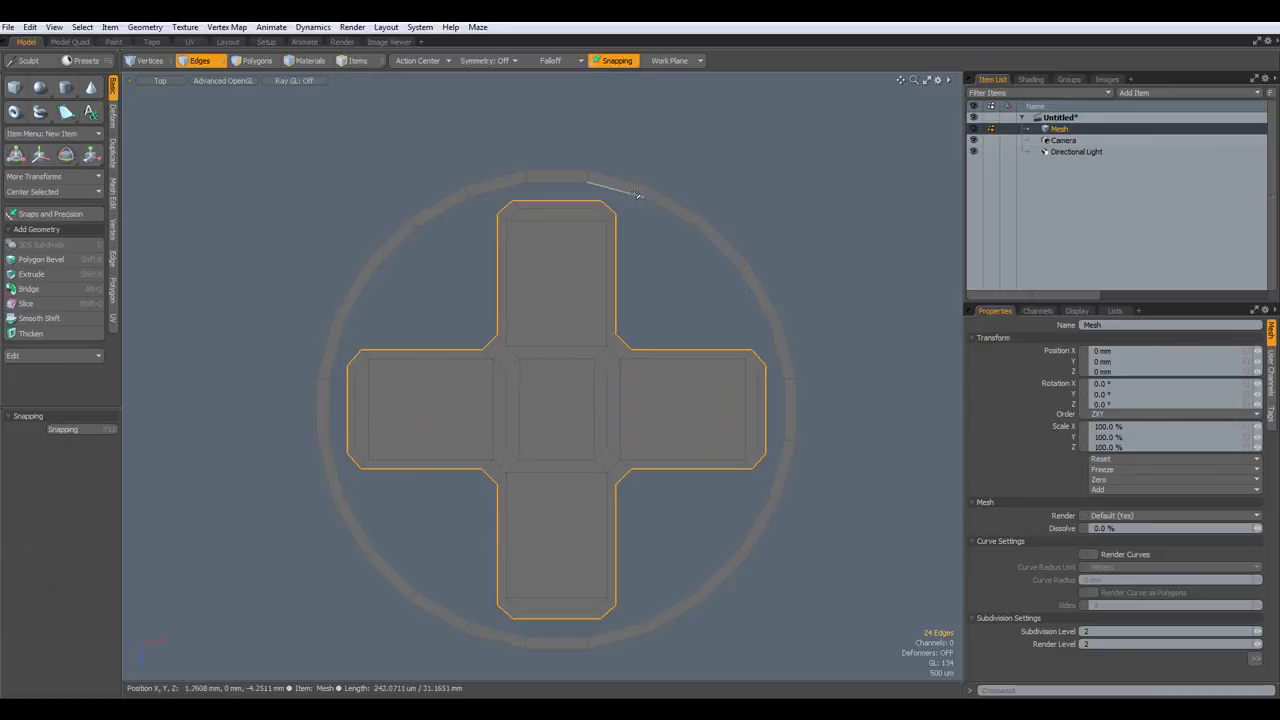
shift+double_click(565, 186)
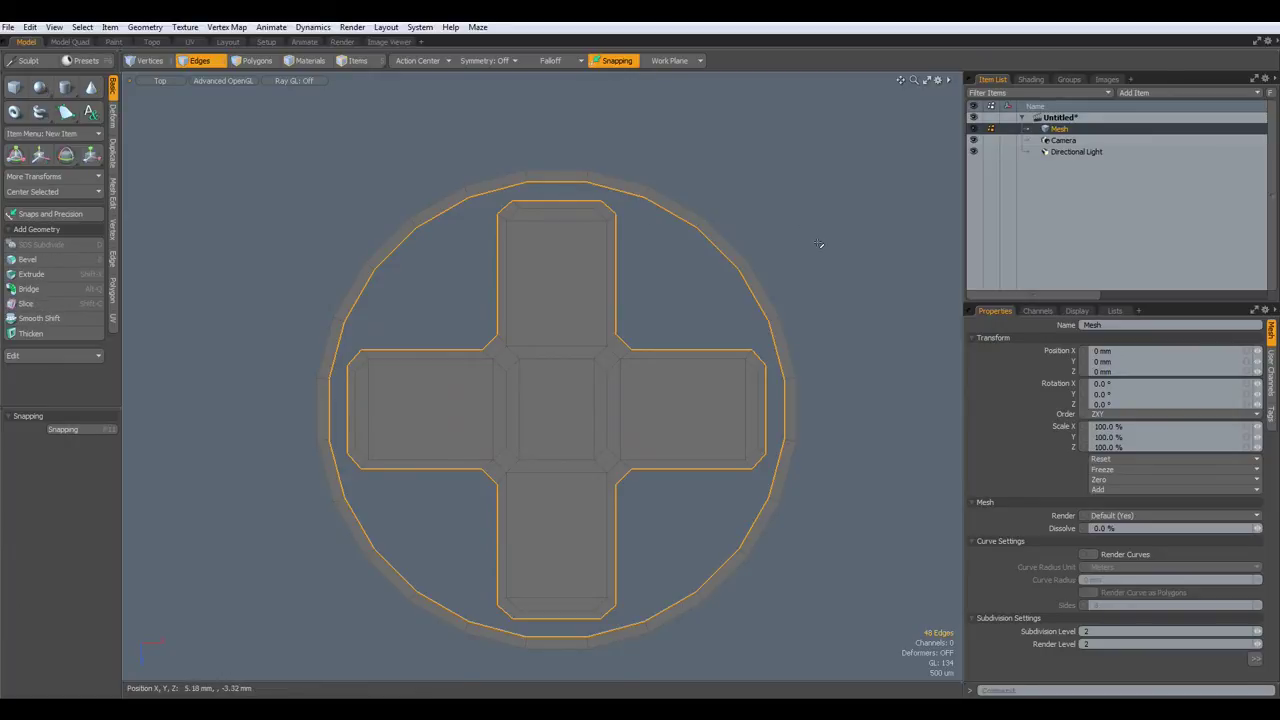
key(alt+b)
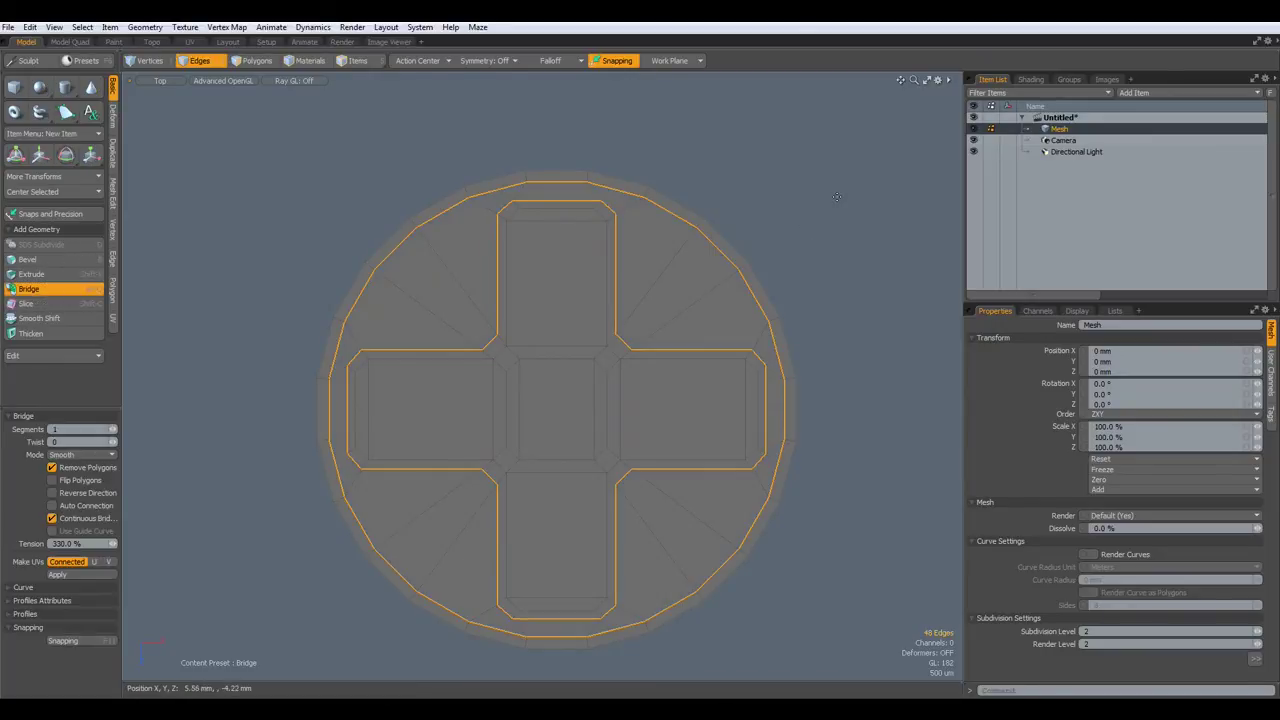
key(space)
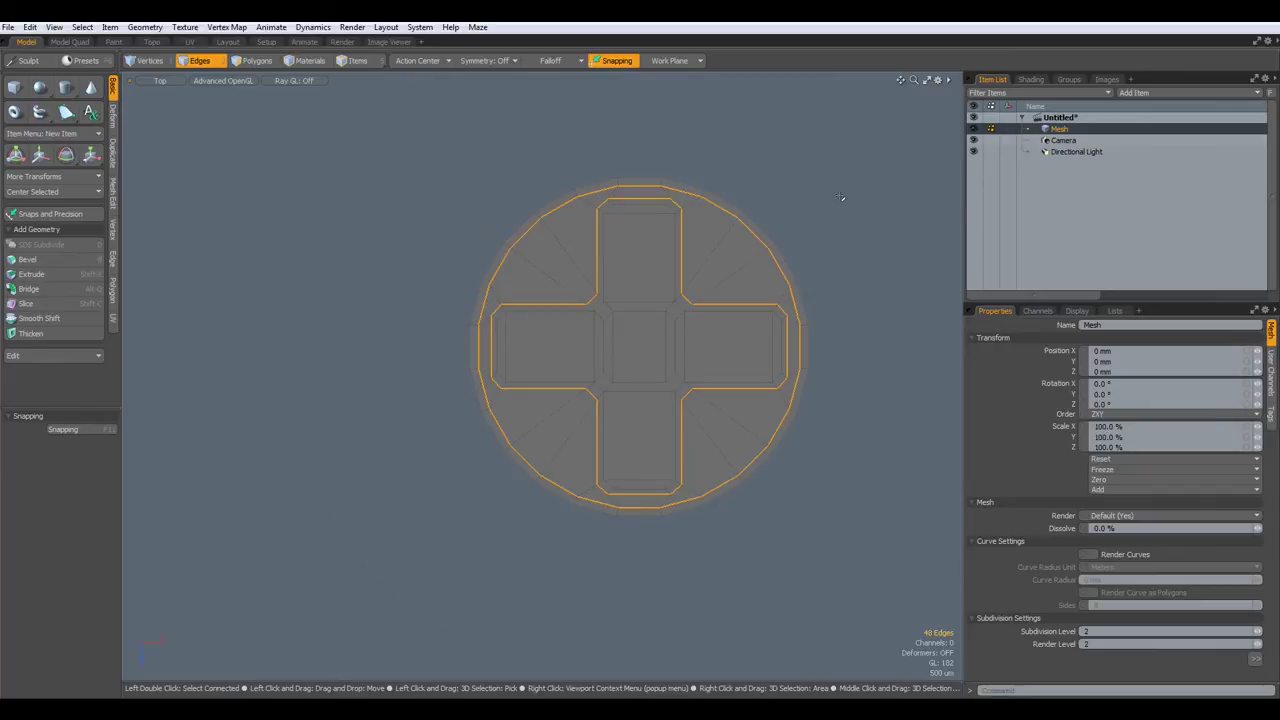
- In the perspective view, select all polygons of the round mesh and extrude them about 480 um in Y
key(ctrl+space)
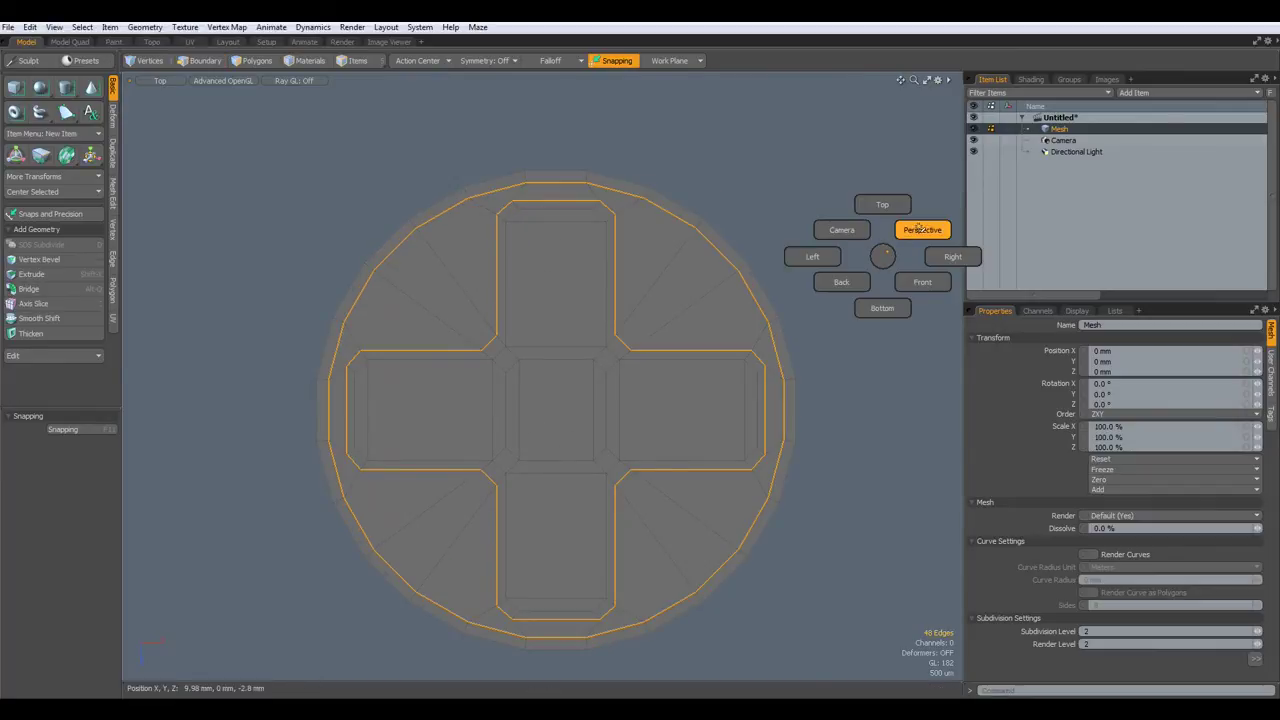
click(921, 229)
alt+drag(840, 334, 636, 409)
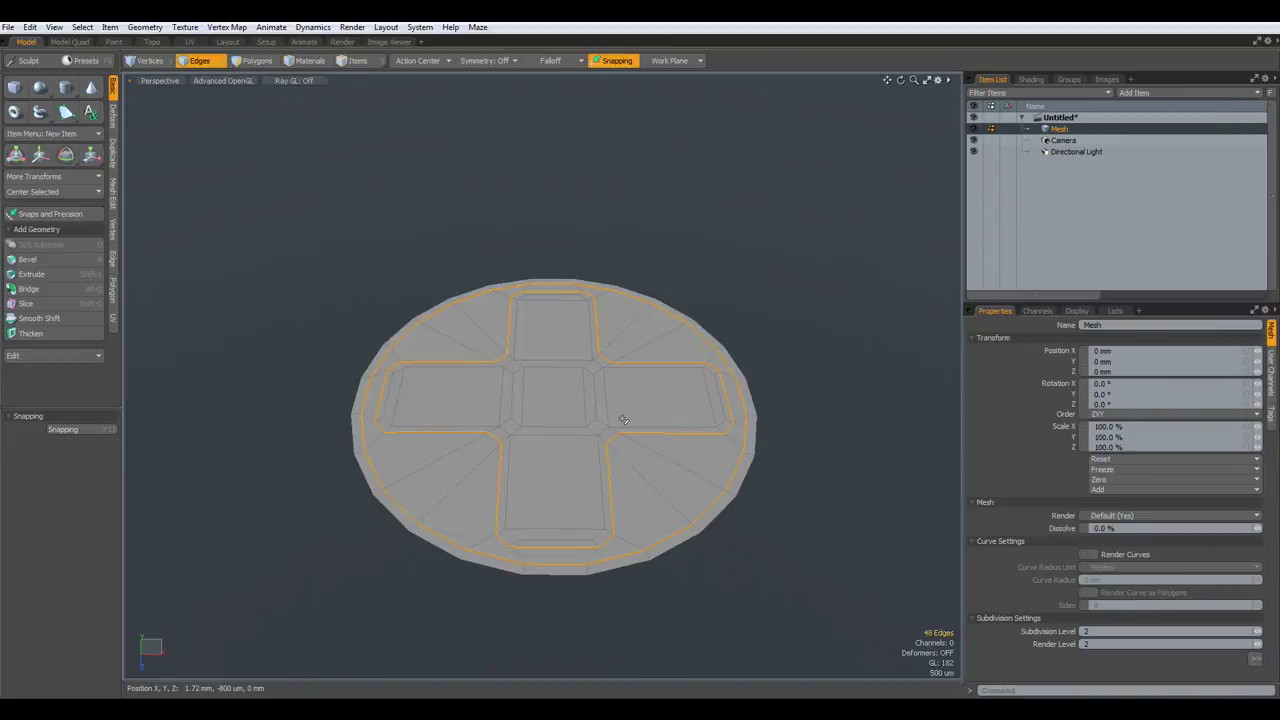
key(3)
double_click(558, 405)
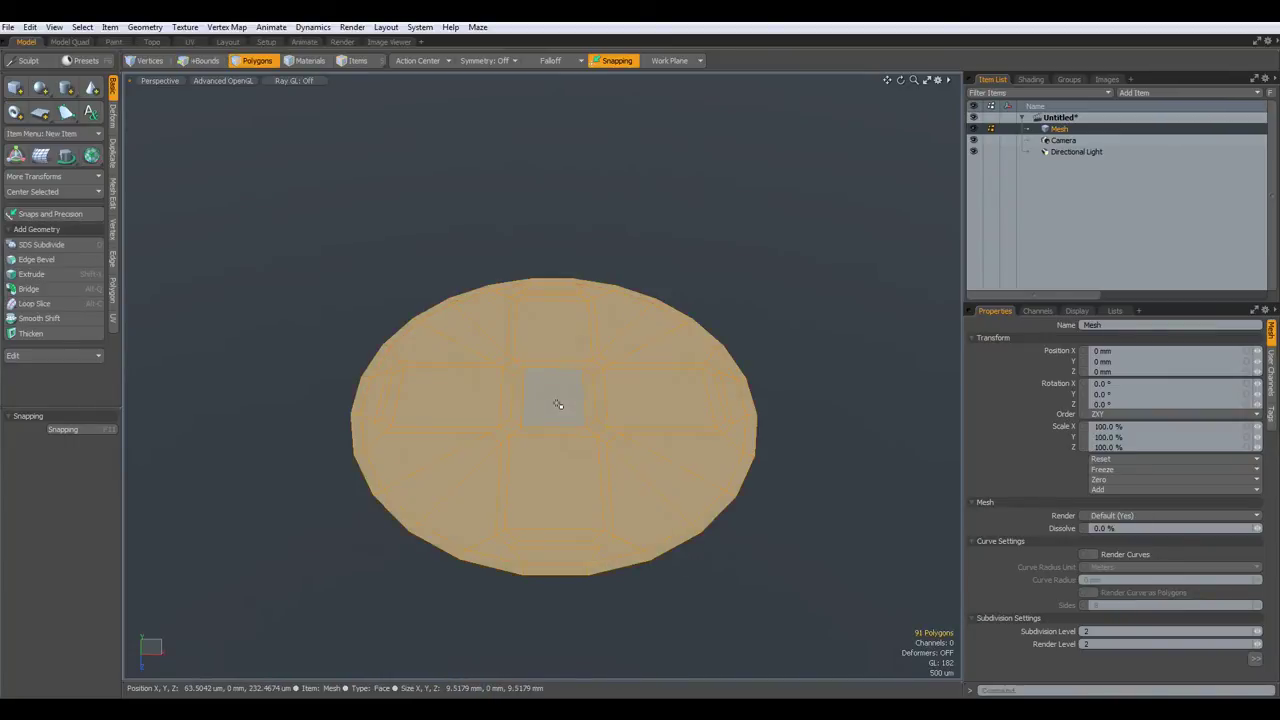
key(shift+x)
alt+drag(617, 433, 618, 395)
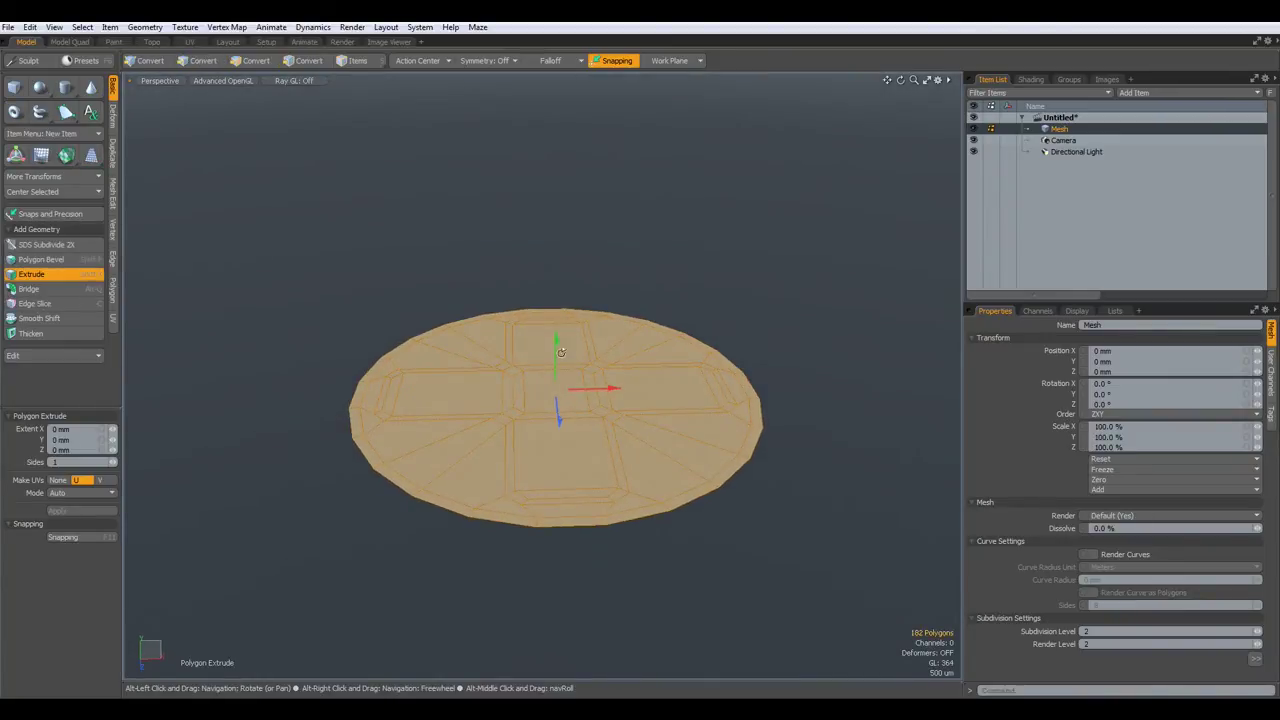
drag(556, 340, 556, 324)
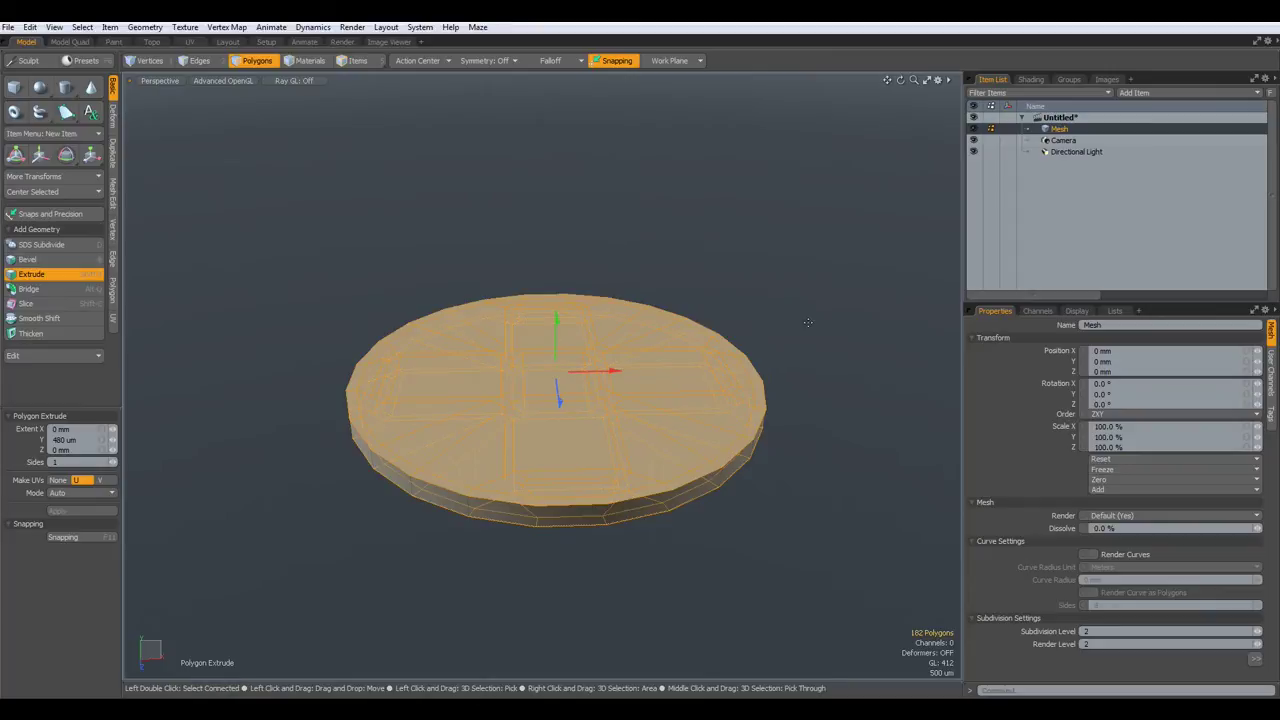
- Select the top polygons surrounding the cross and extrude them upward about 2.2 mm, leaving the cross recessed
key(space)
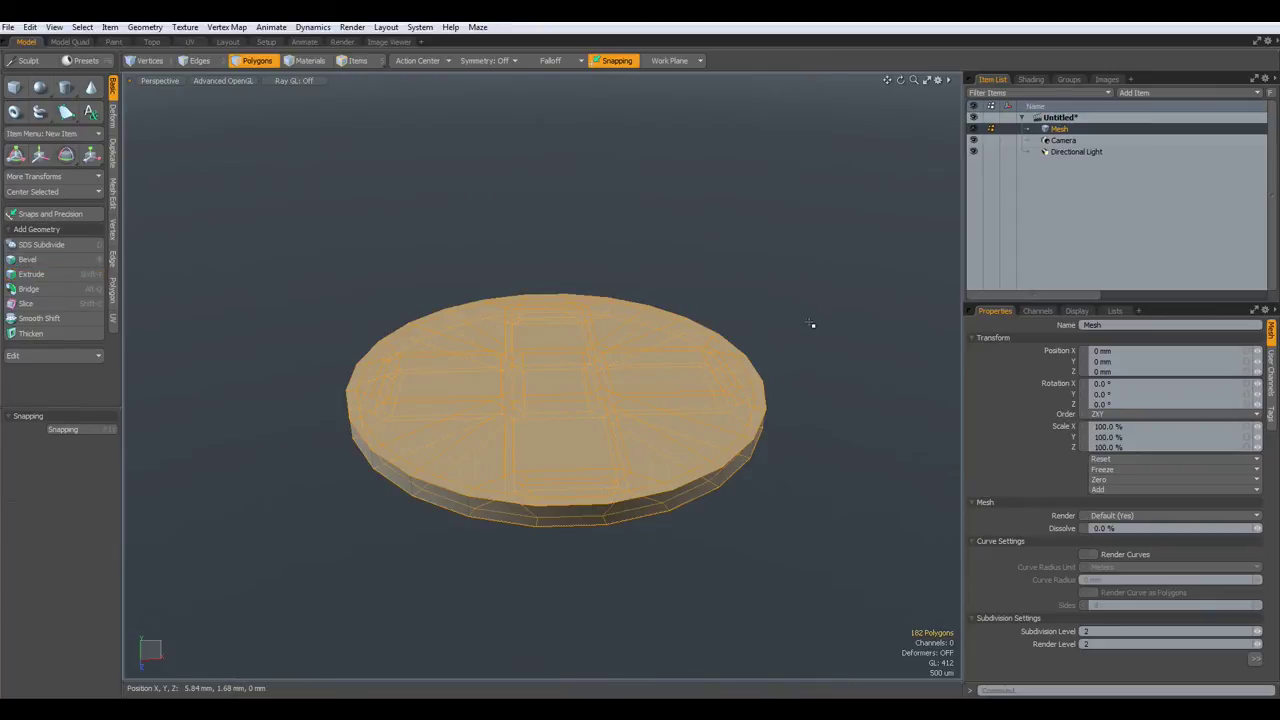
click(843, 336)
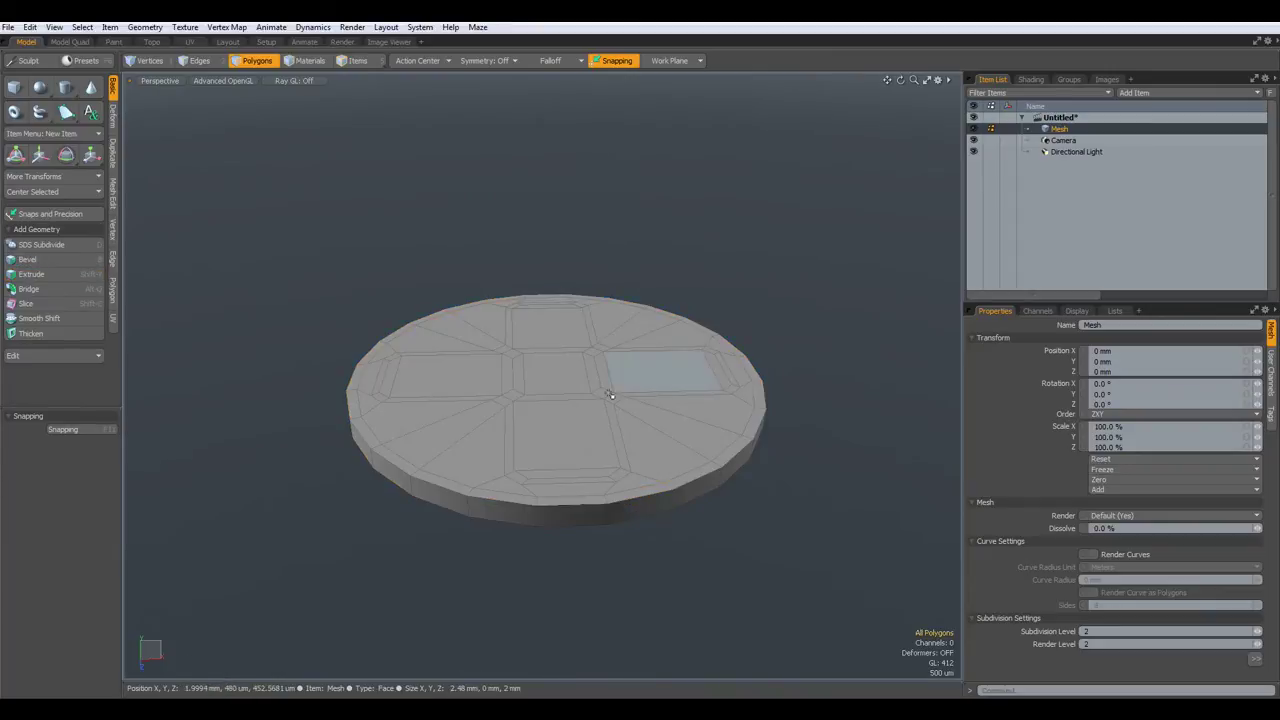
click(453, 448)
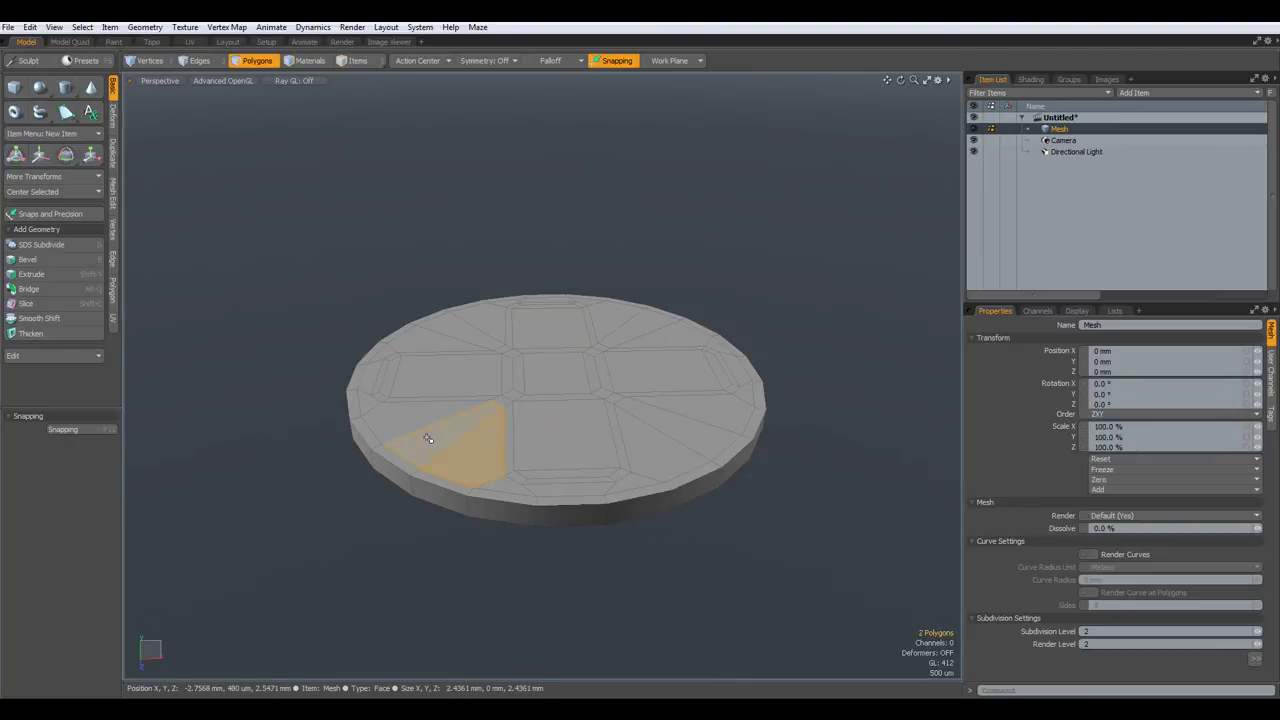
key(l)
key(shift+Up)
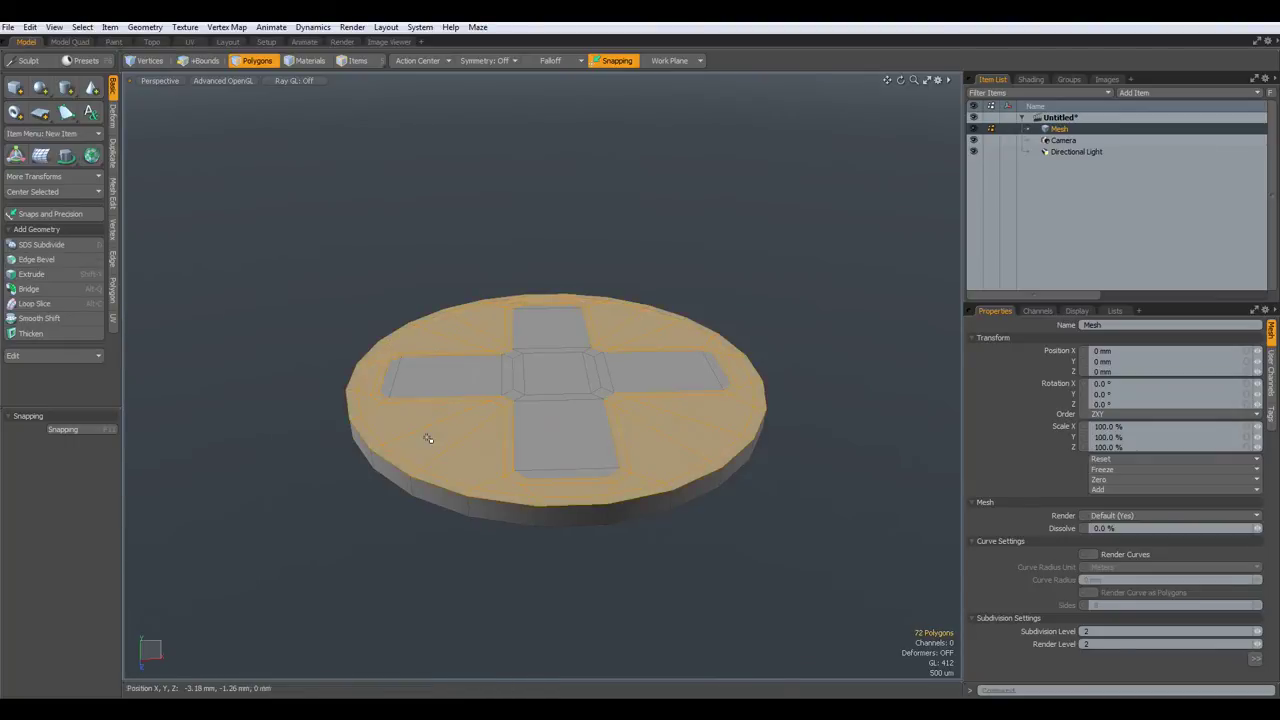
key(shift+x)
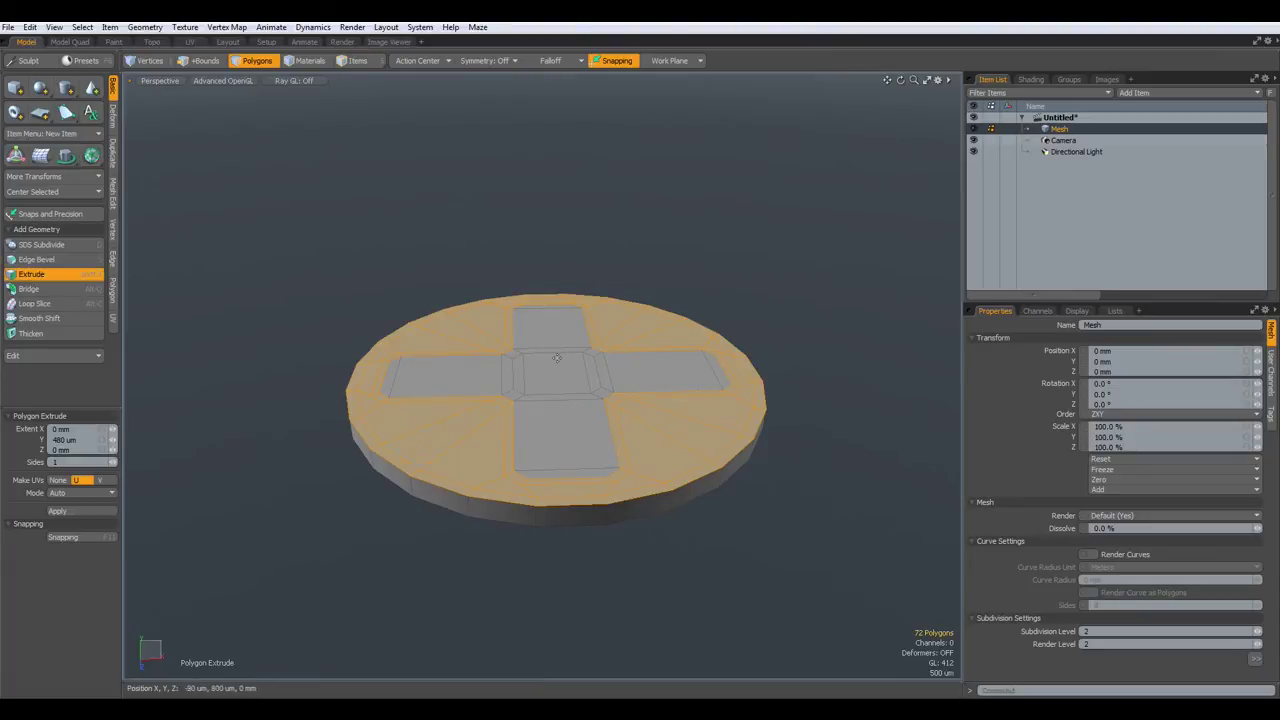
drag(557, 325, 557, 225)
key(space)
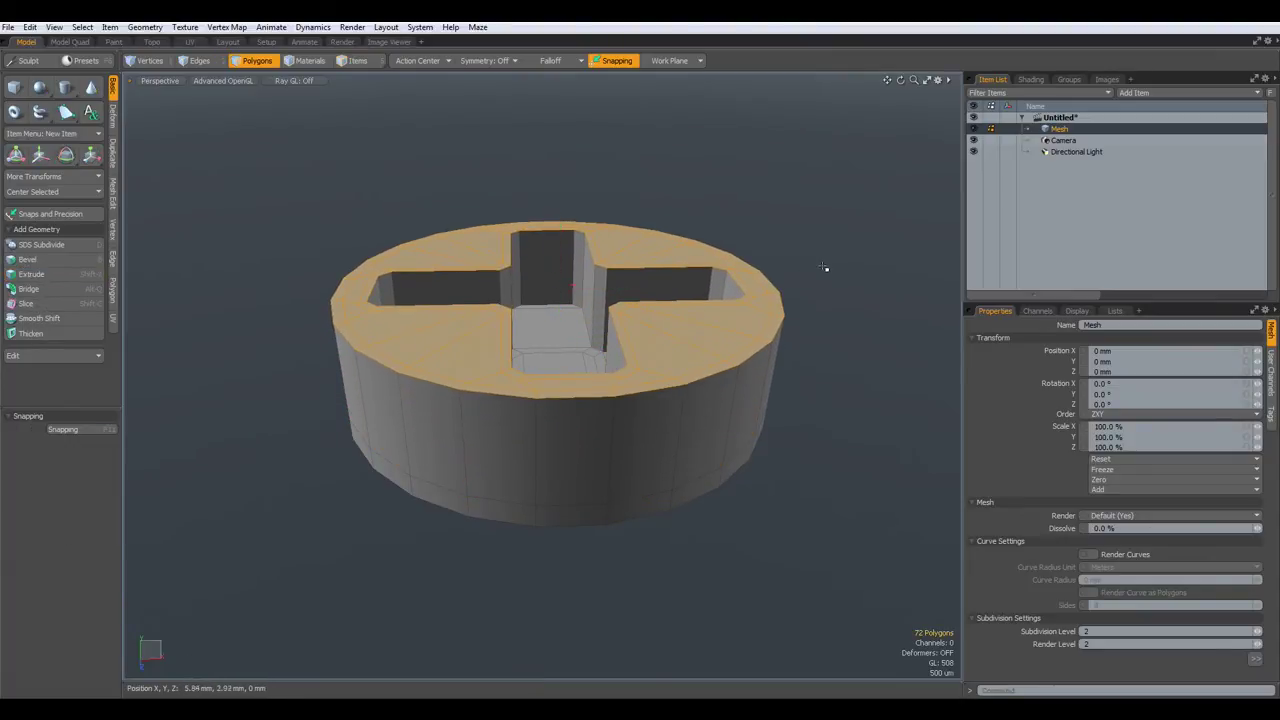
- Delete the loop of tall outer wall polygons and the remaining connected lower rim and underside of the disc
click(846, 351)
drag(586, 443, 616, 447)
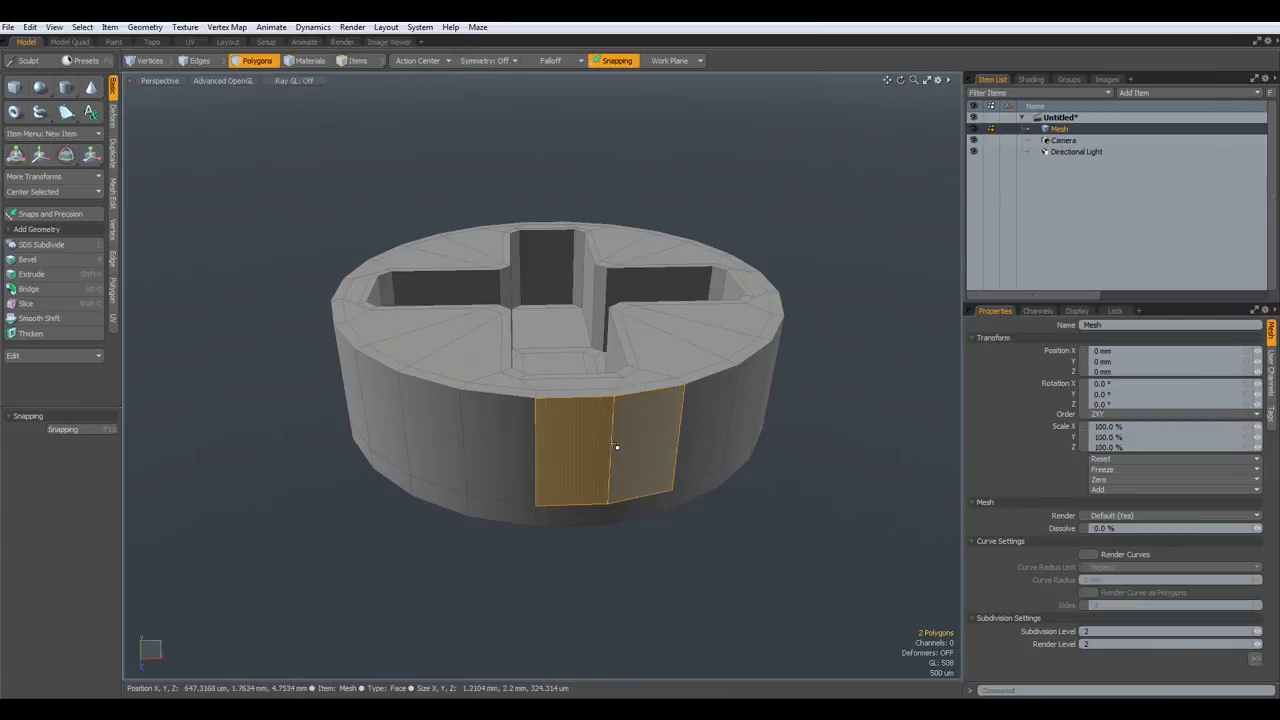
key(l)
key(Delete)
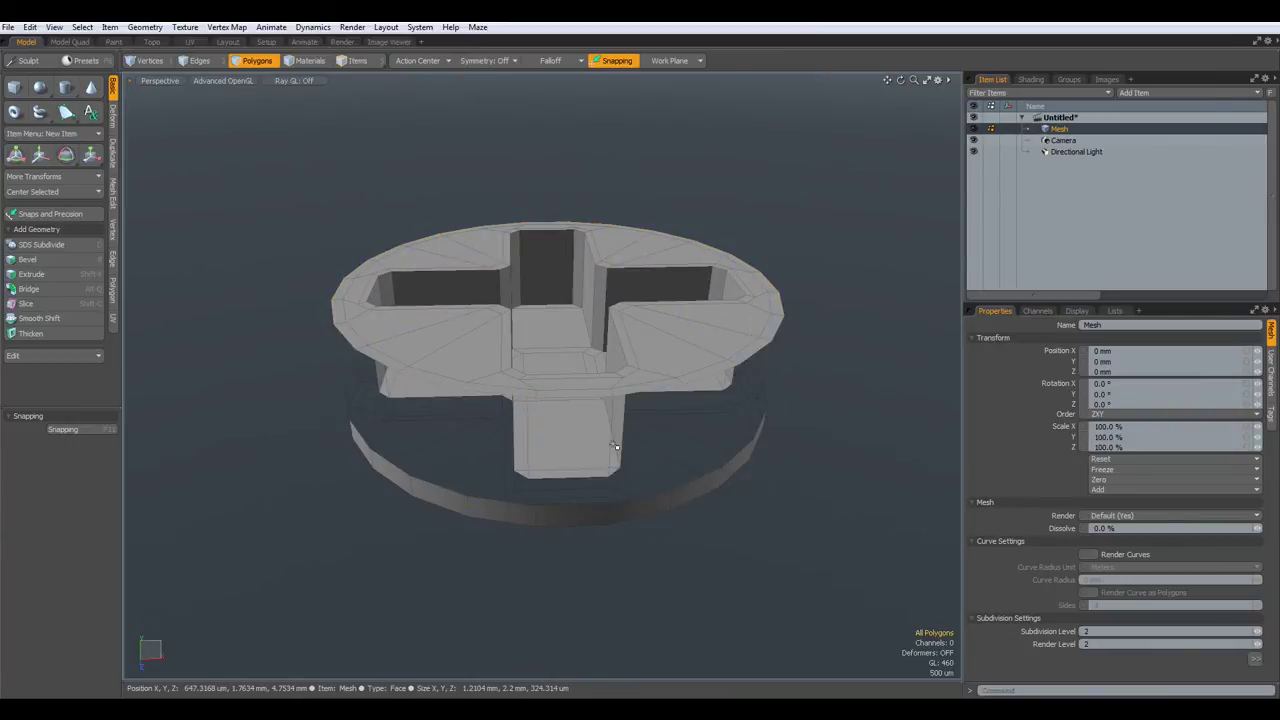
click(610, 520)
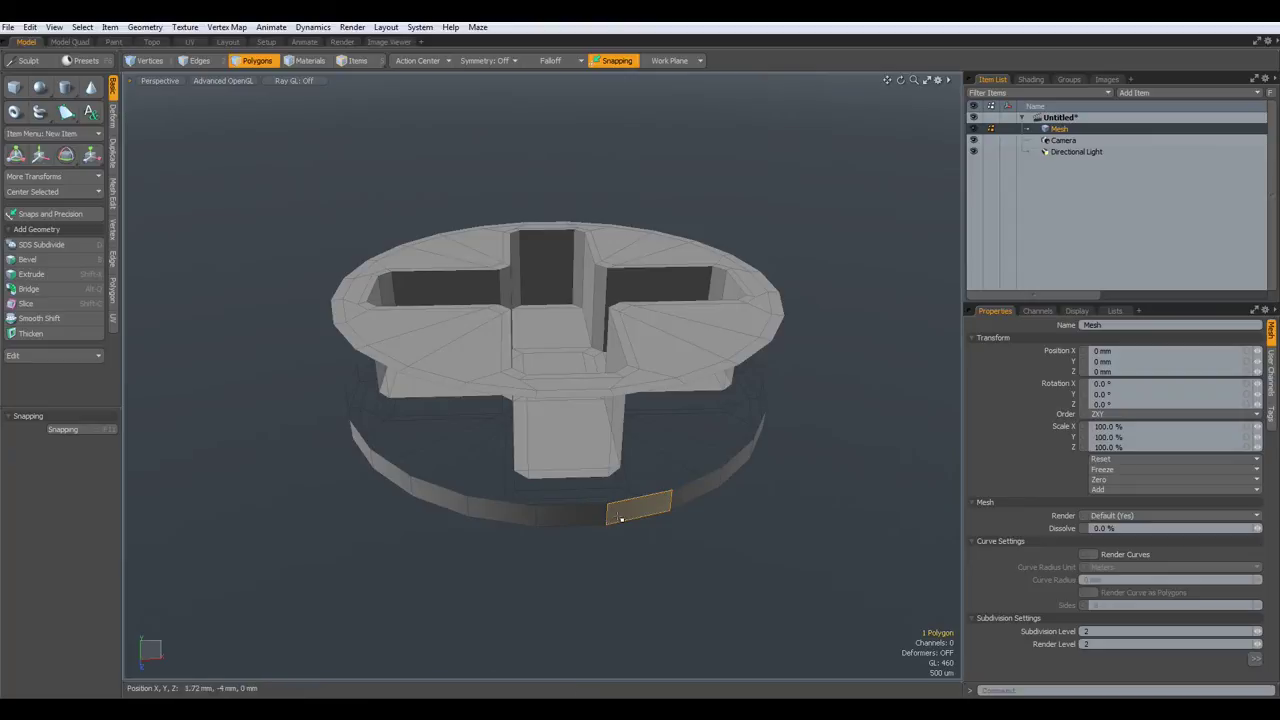
double_click(621, 518)
key(Delete)
- Select all floor polygons of the cross recess, including its four inner corners, and scale them down toward the centre
alt+drag(620, 517, 557, 442)
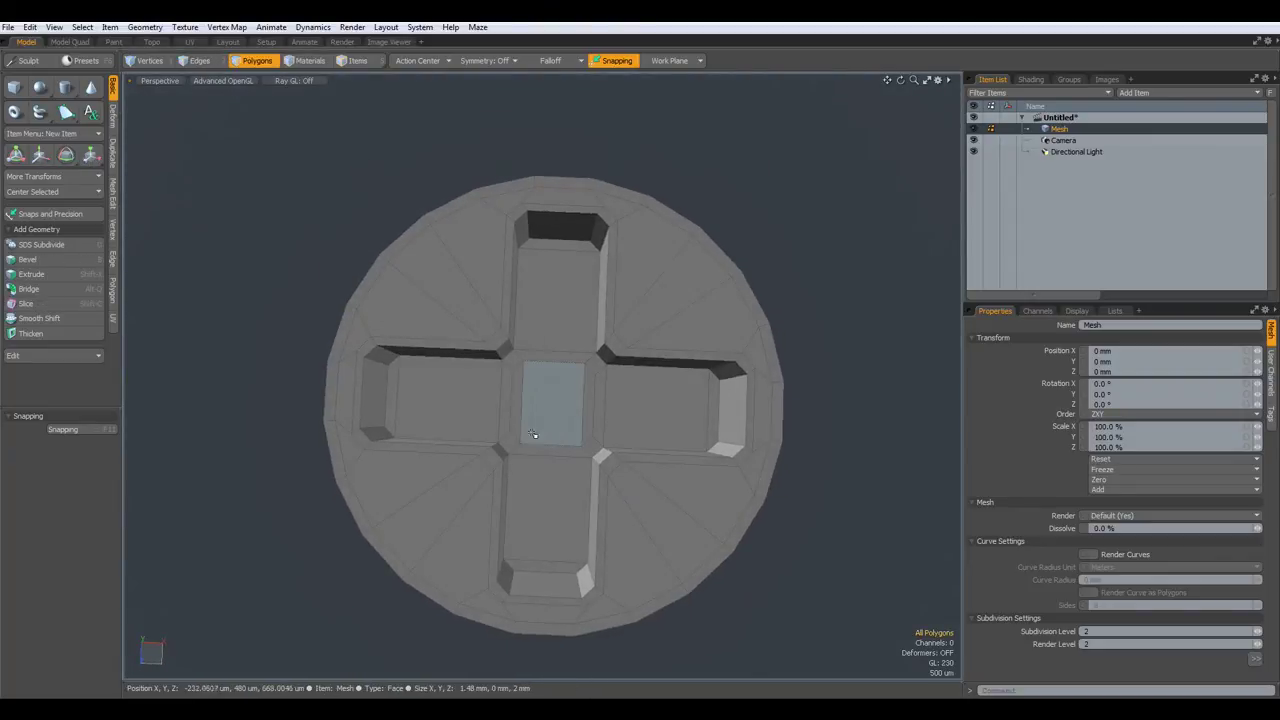
drag(420, 400, 717, 423)
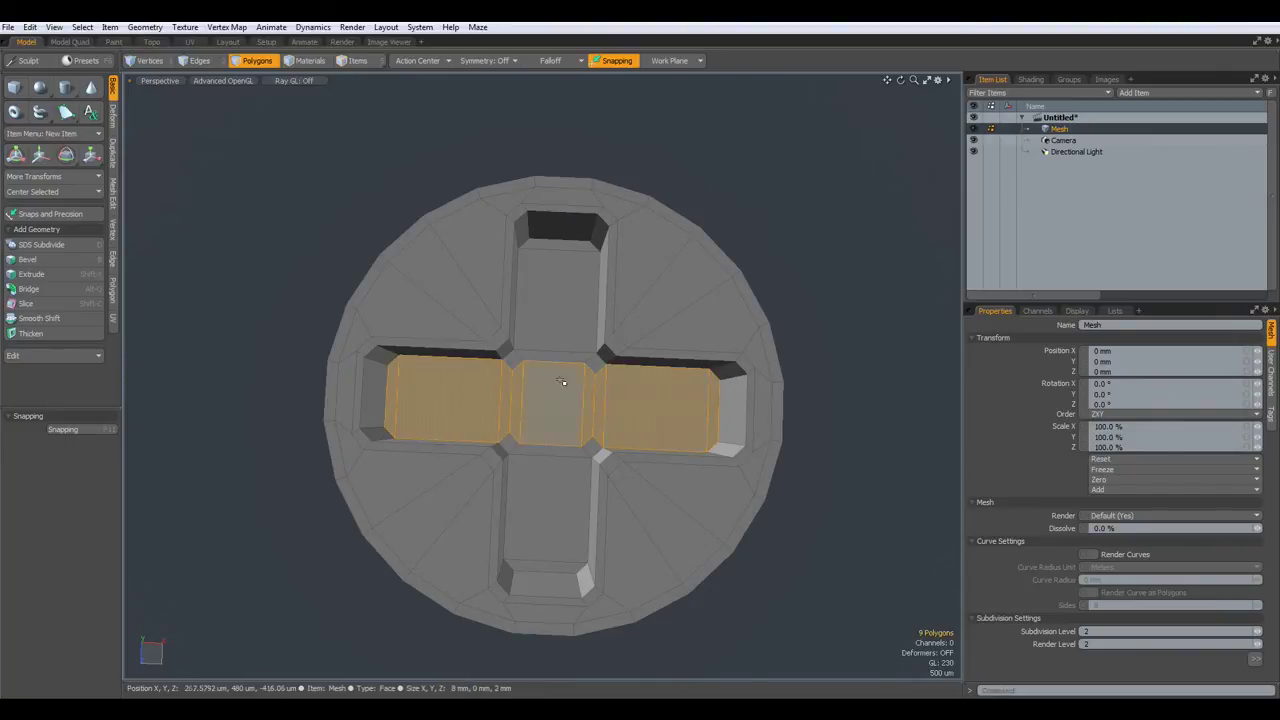
mouse_move(565, 245)
shift+mouse_down()
mouse_move(569, 330)
mouse_move(535, 569)
shift+mouse_up()
shift+click(510, 443)
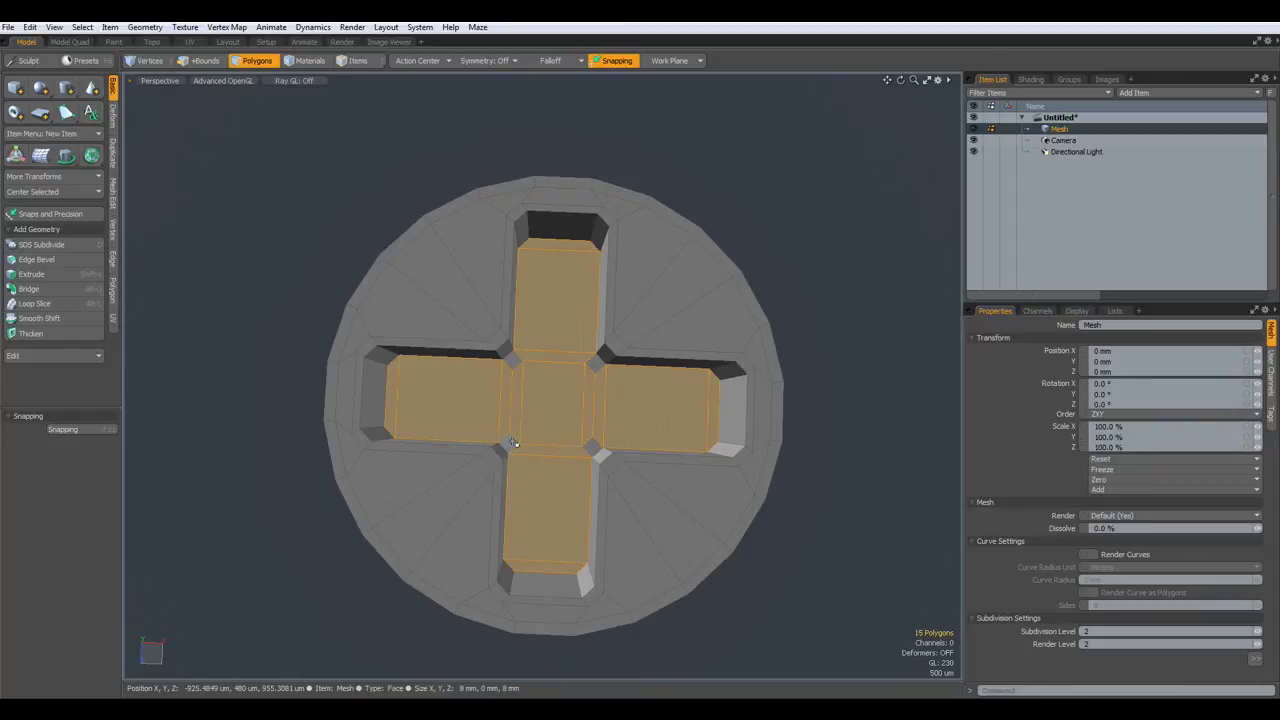
mouse_move(512, 363)
shift+mouse_down()
mouse_move(596, 362)
mouse_move(594, 413)
mouse_move(567, 422)
shift+mouse_up()
key(y)
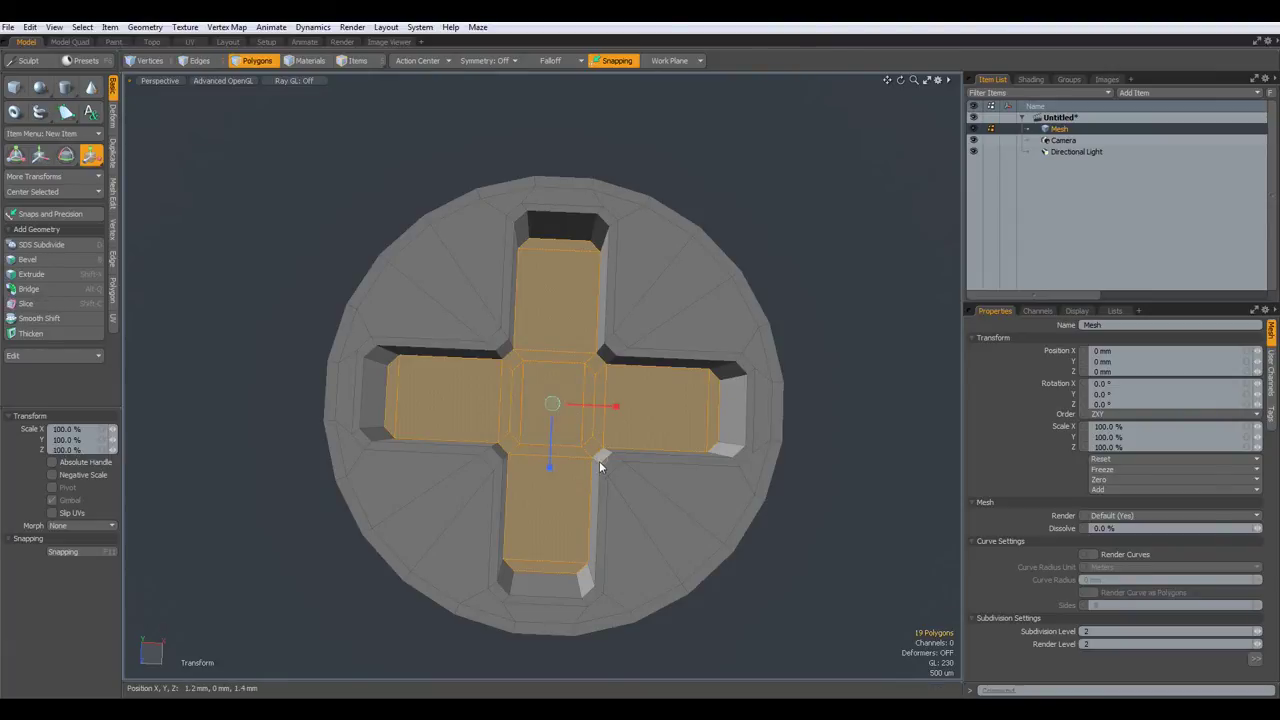
drag(602, 458, 539, 458)
alt+drag(782, 382, 599, 434)
alt+drag(599, 434, 577, 415)
key(q)
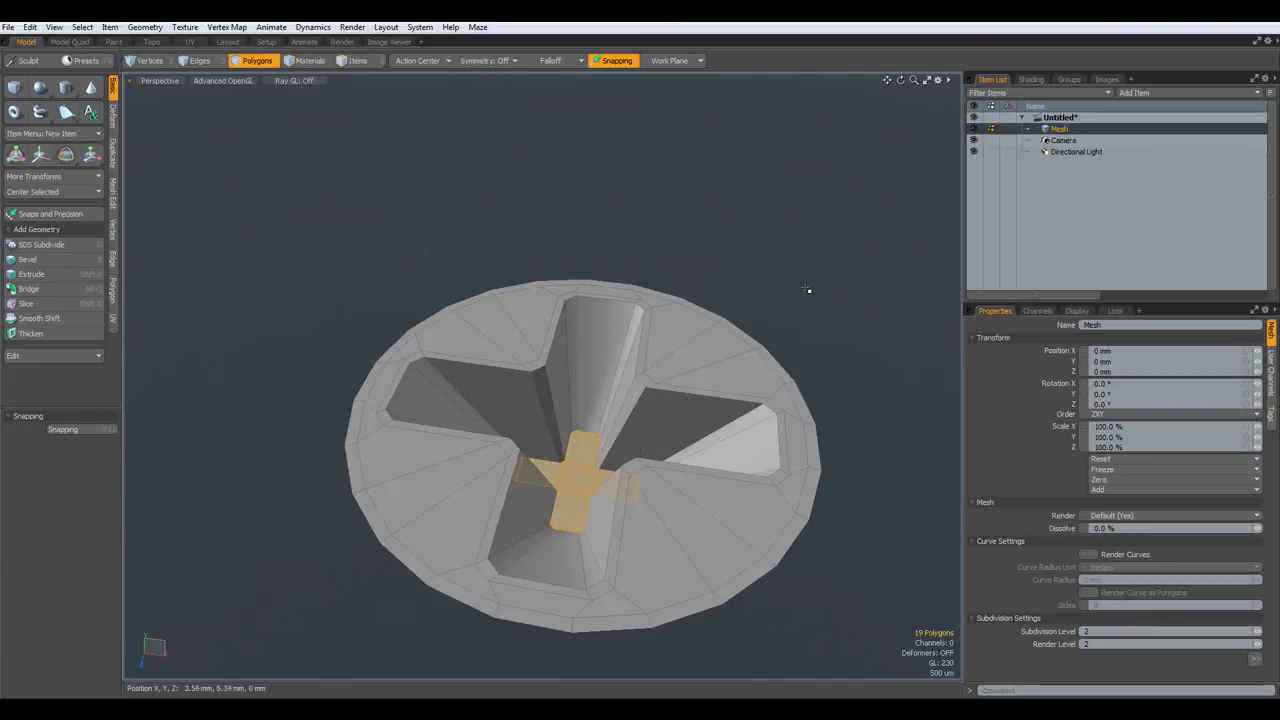
click(808, 287)
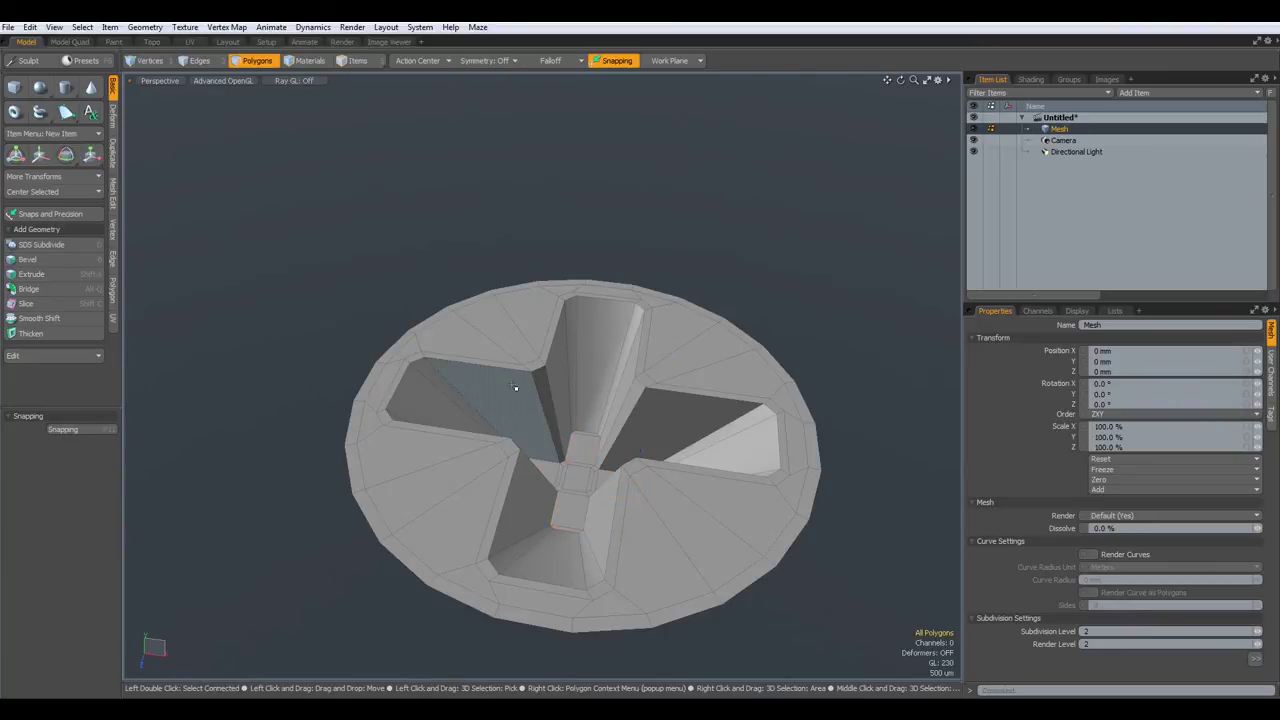
- Loop-slice the recess walls with two edge loops, one close to the upper rim and one close to the floor
scroll(540, 398, up, 2)
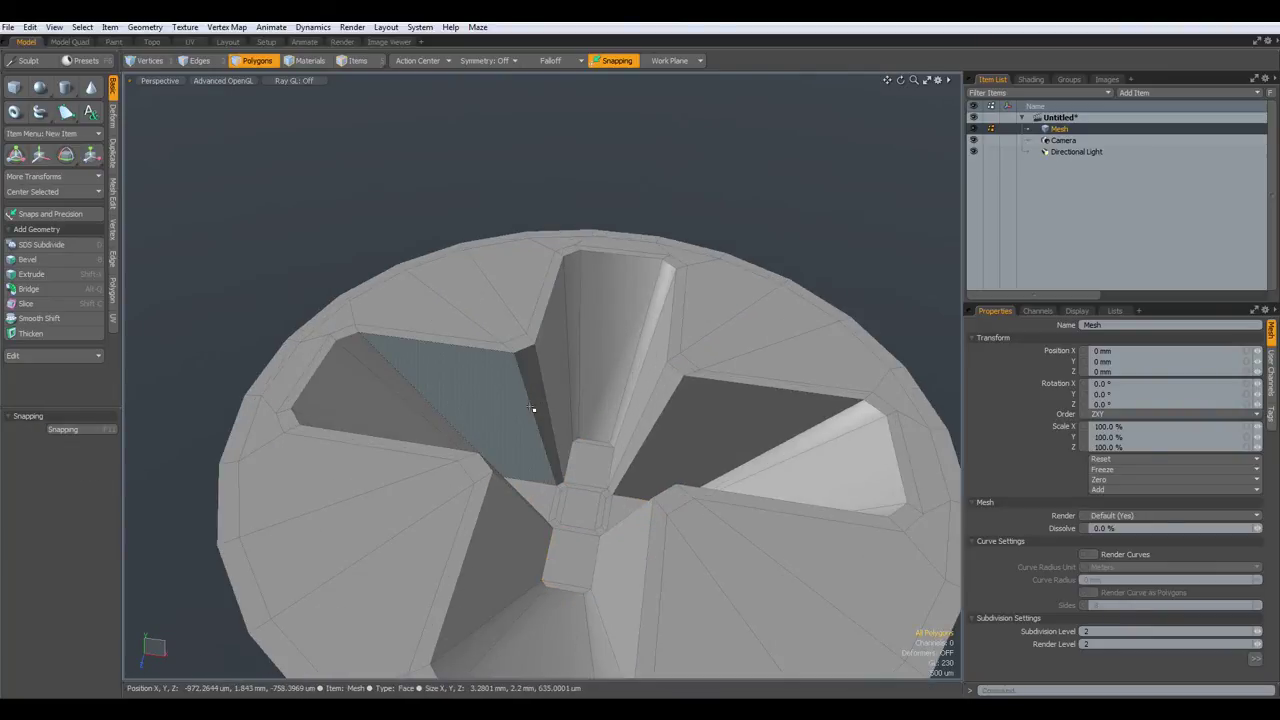
key(2)
click(535, 405)
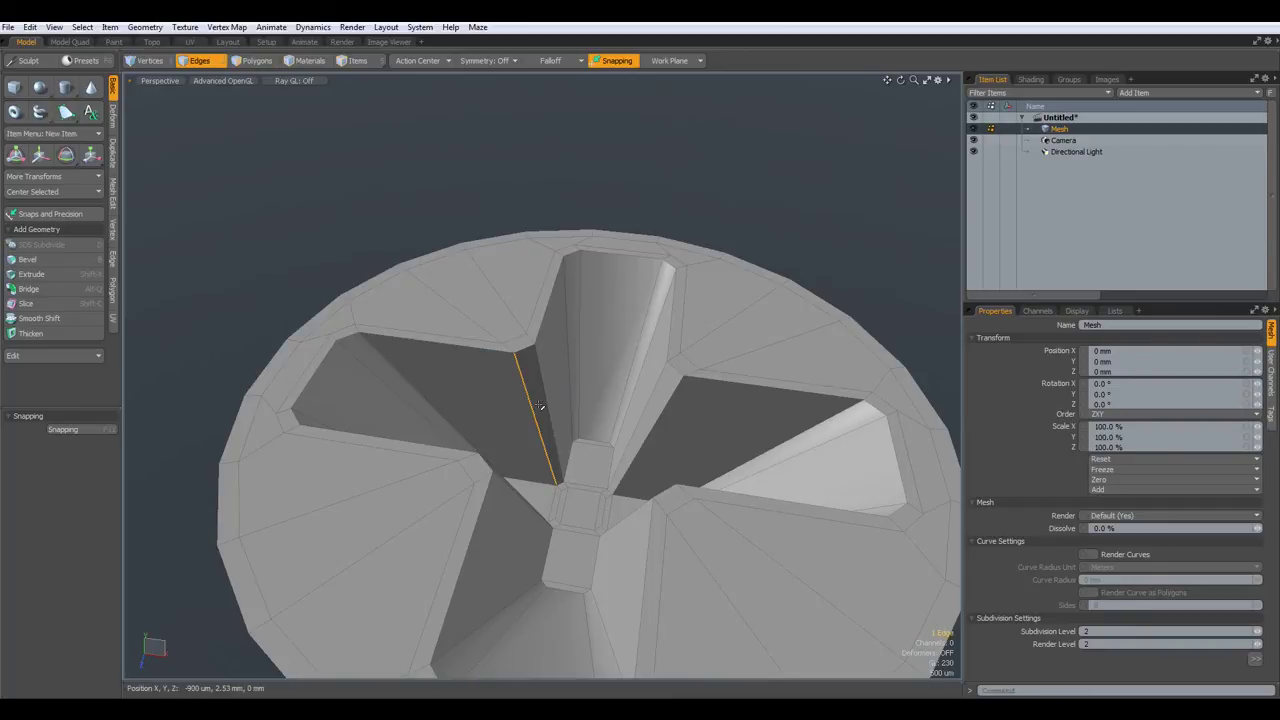
key(alt+c)
drag(538, 404, 548, 405)
key(space)
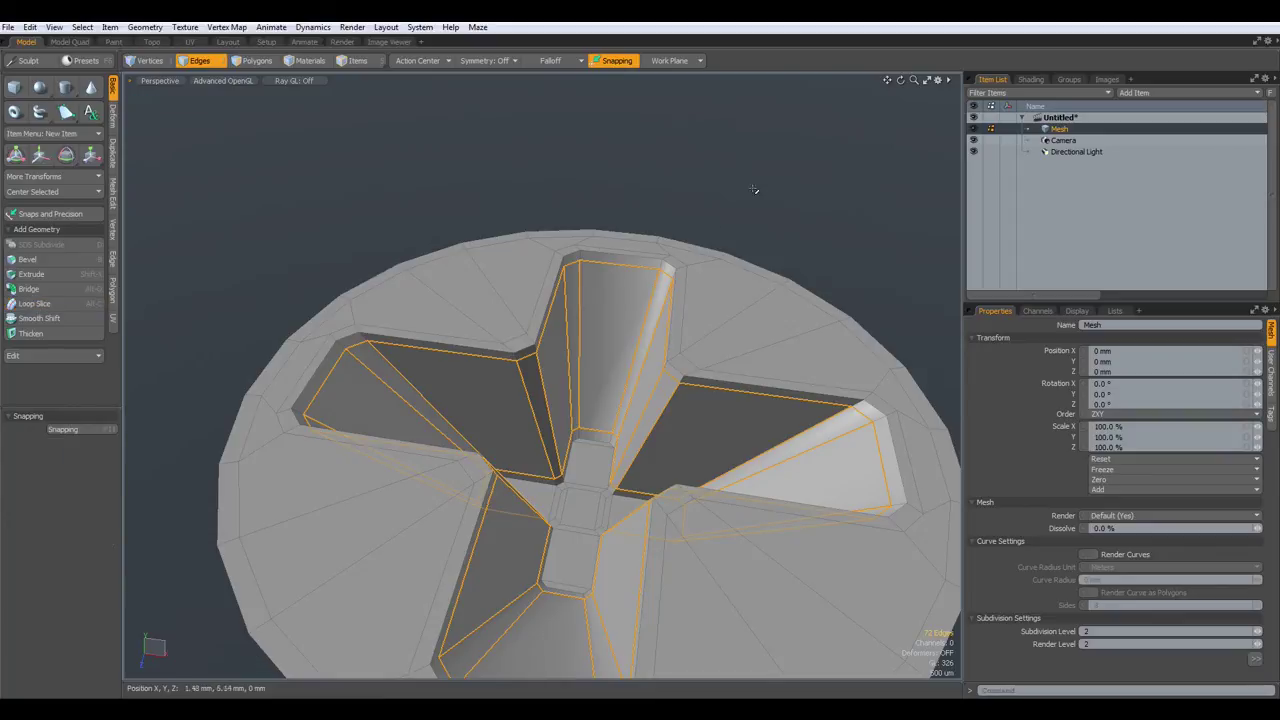
click(763, 190)
- Preview the recessed cross mesh with subdivision smoothing and return to its unsmoothed polygons
key(Tab)
alt+drag(608, 318, 460, 483)
scroll(618, 318, down, 4)
scroll(592, 330, up, 3)
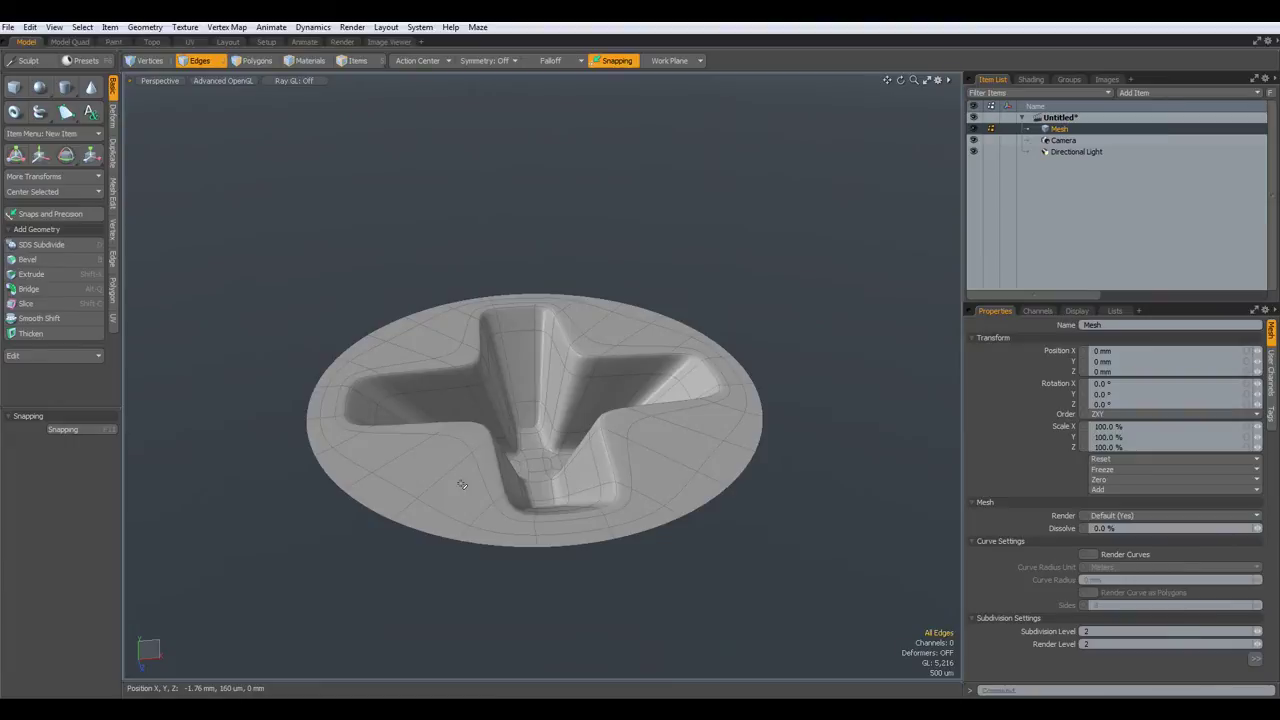
key(Tab)
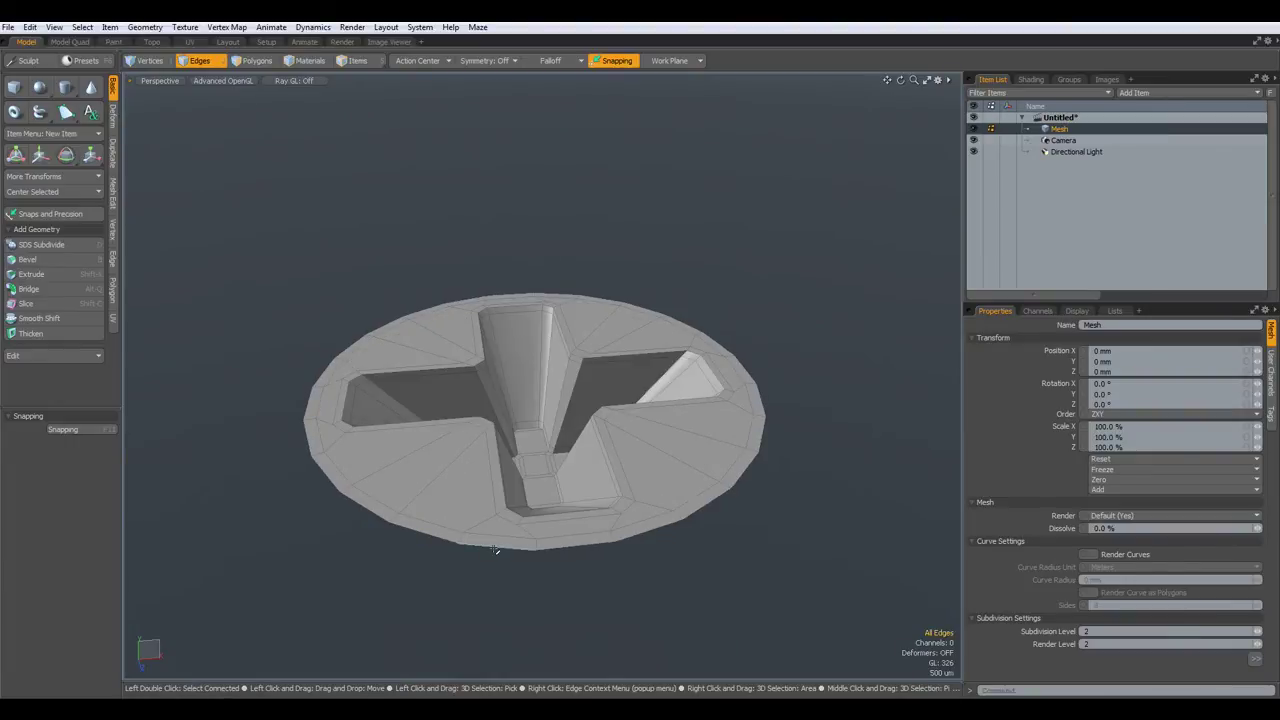
- Center the mesh on all axes
click(55, 191)
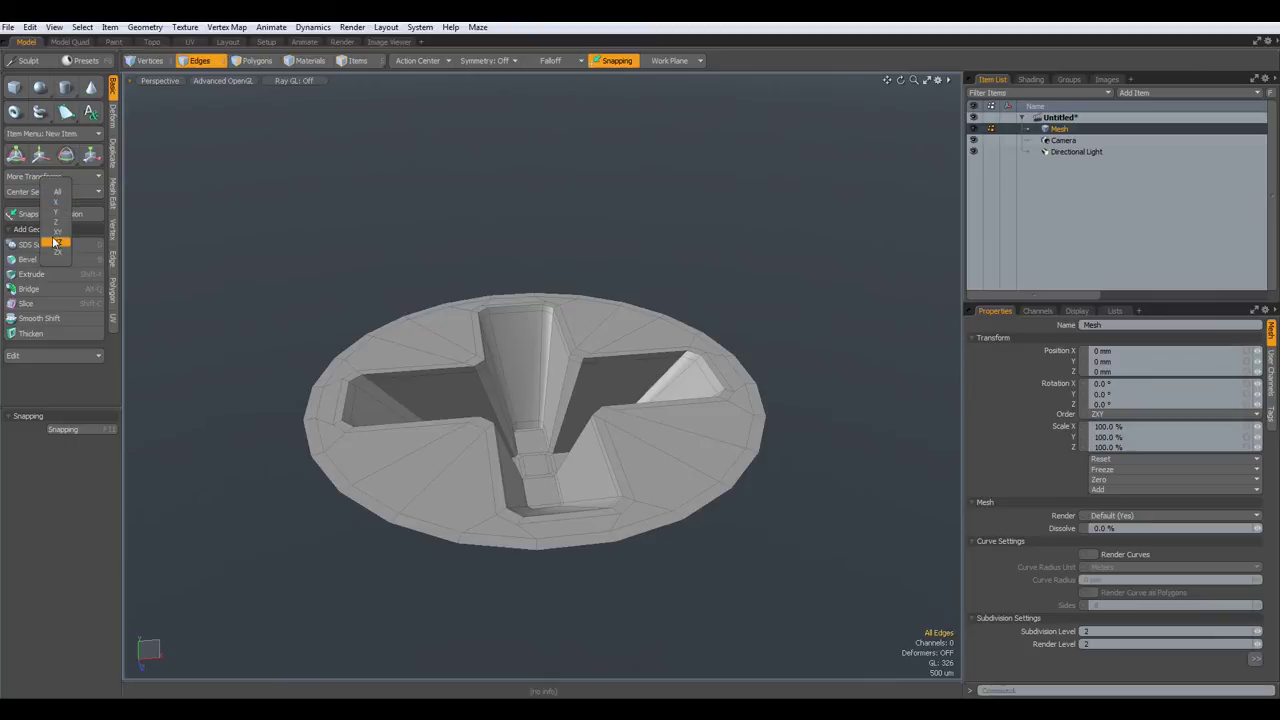
click(62, 192)
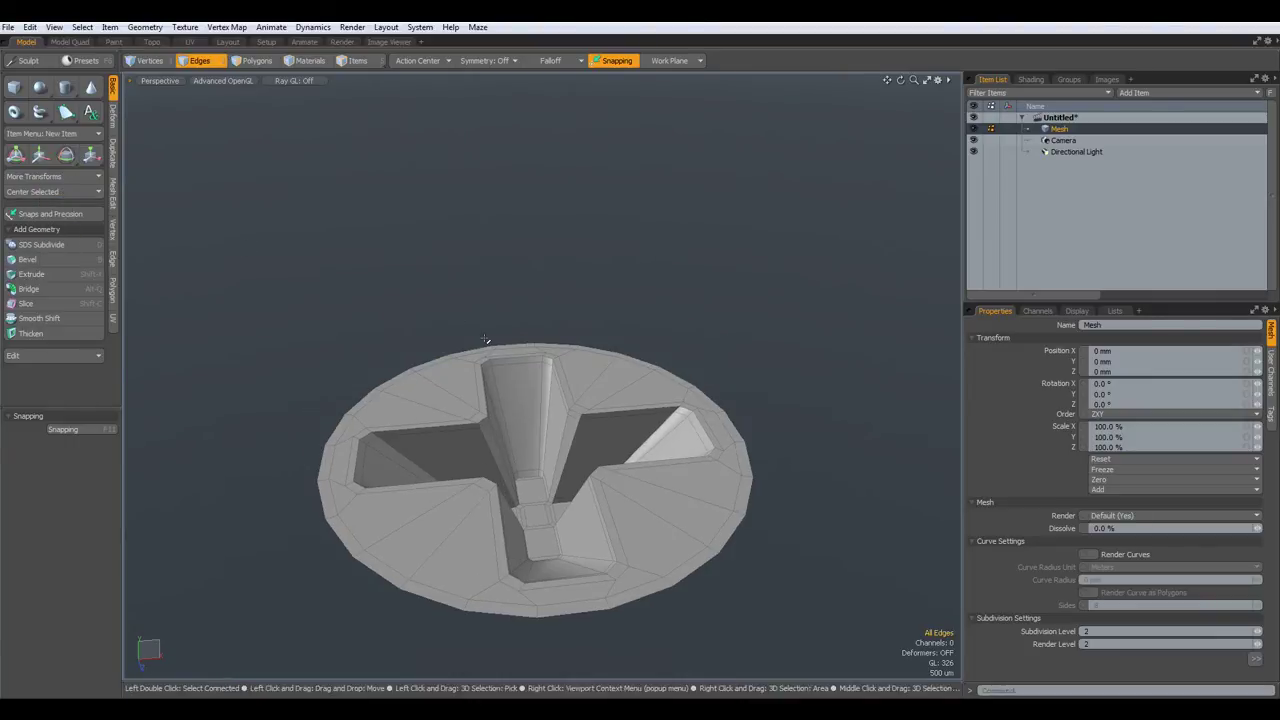
- In the top view, create a sphere with 24 sides, 12 segments and about 6.32 mm radius around the middle of the cross disc
key(KP_1)
scroll(550, 381, down, 2)
scroll(550, 381, down, 2)
mouse_move(550, 381)
alt+mouse_down()
mouse_move(579, 387)
mouse_move(566, 396)
alt+mouse_up()
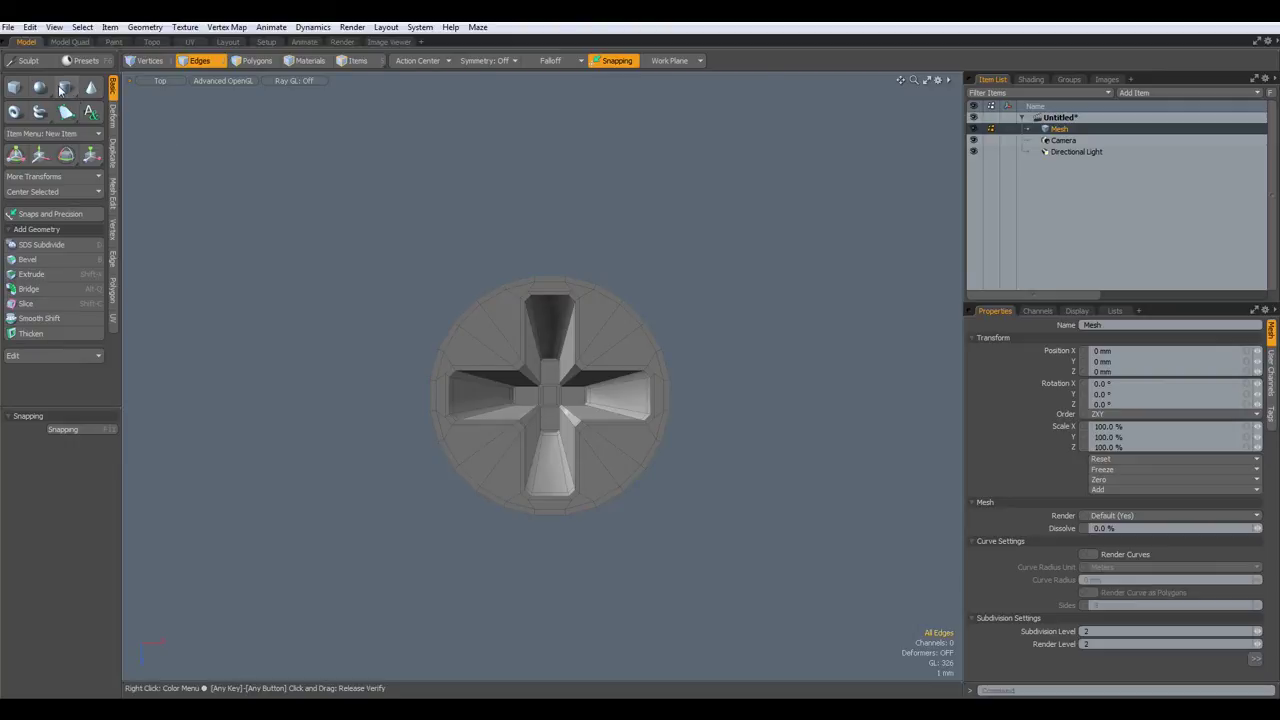
click(40, 87)
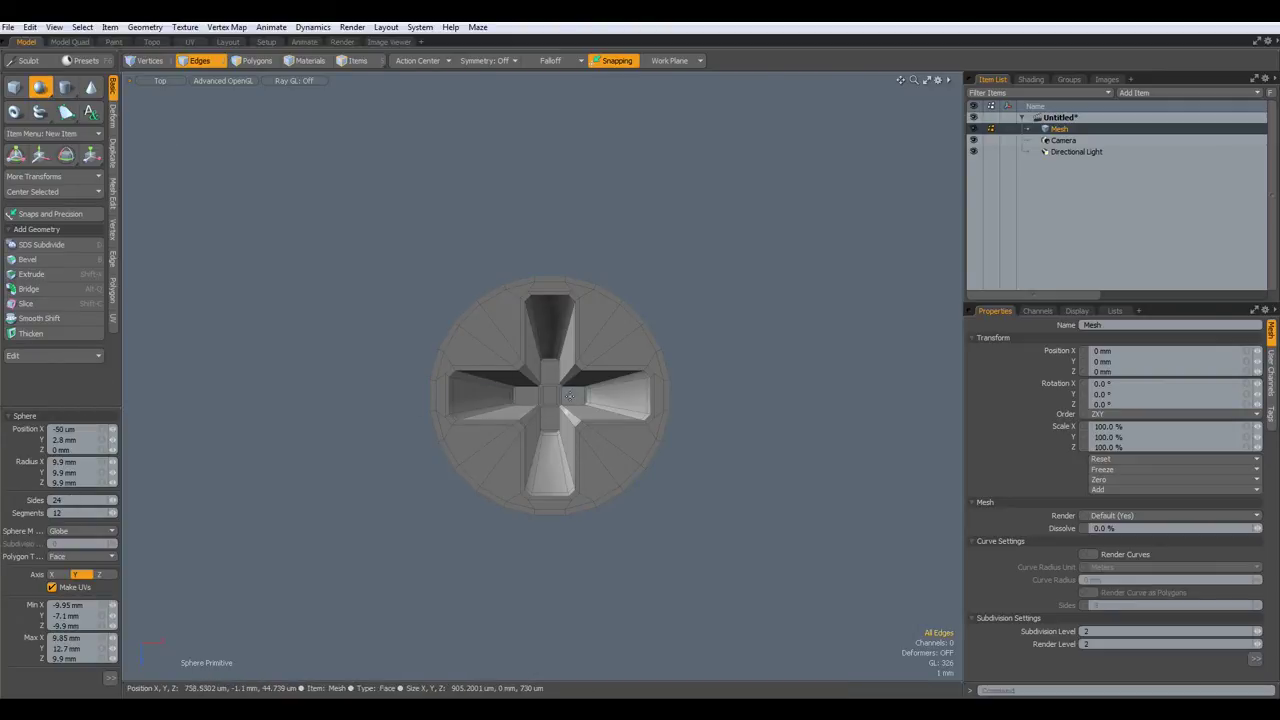
scroll(530, 395, up, 3)
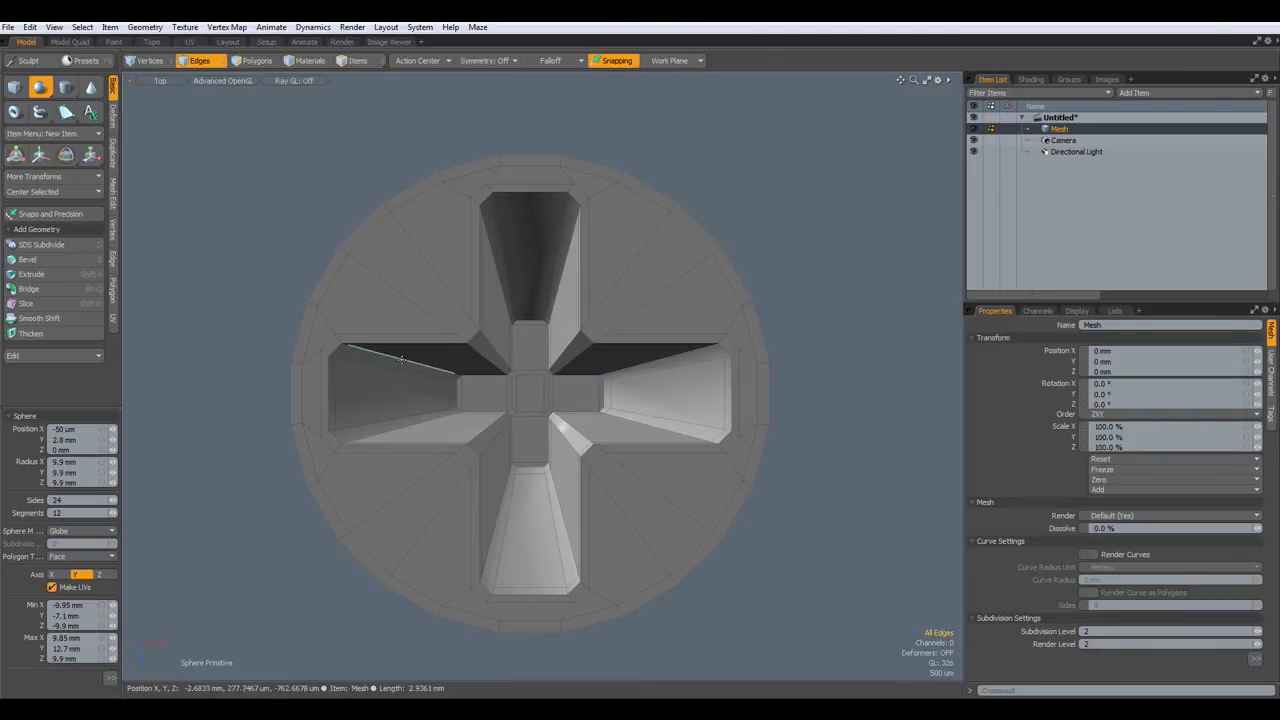
ctrl+drag(527, 394, 844, 395)
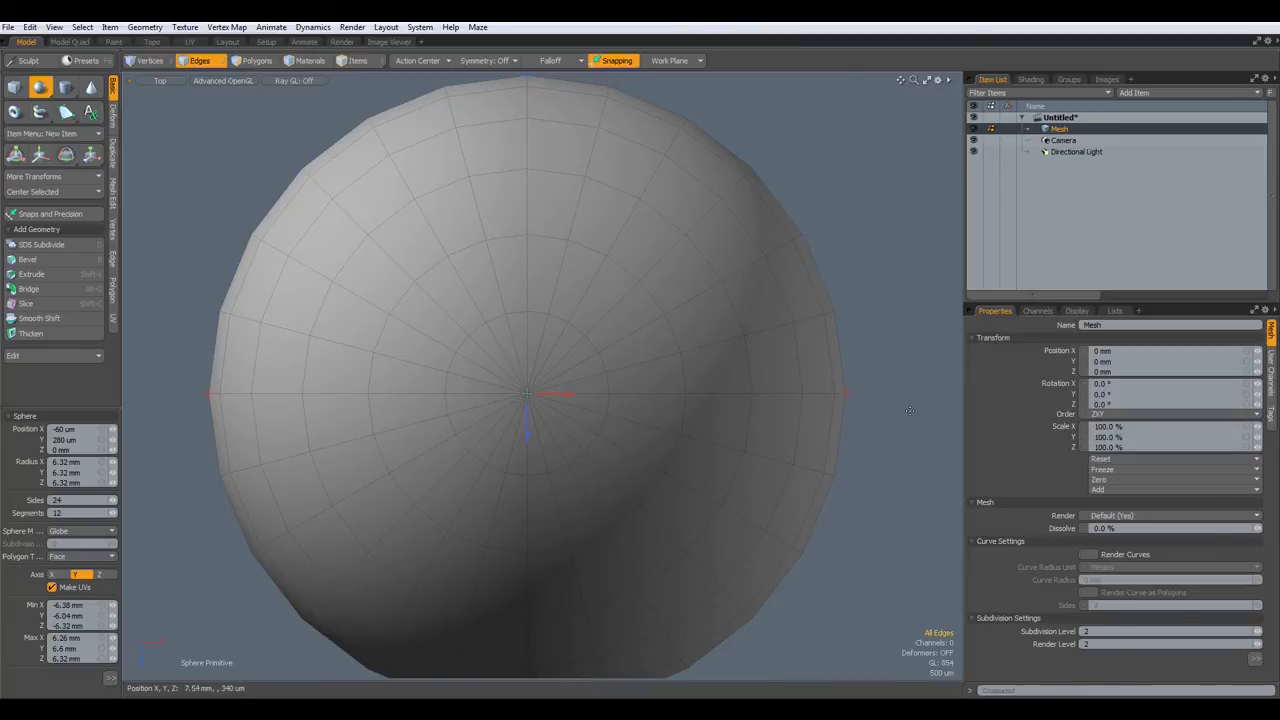
- In the right view, delete the sphere's second polygon ring from the top and the cap above it
key(KP_3)
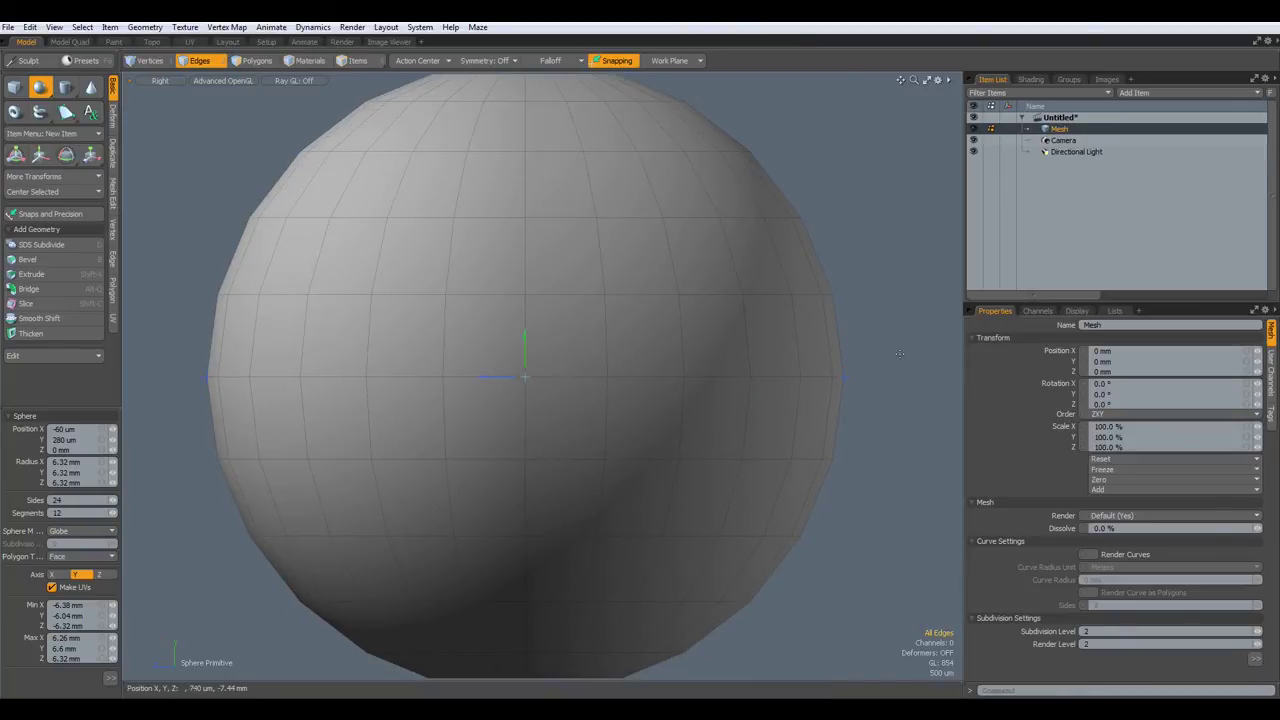
scroll(808, 372, down, 3)
alt+drag(765, 377, 640, 466)
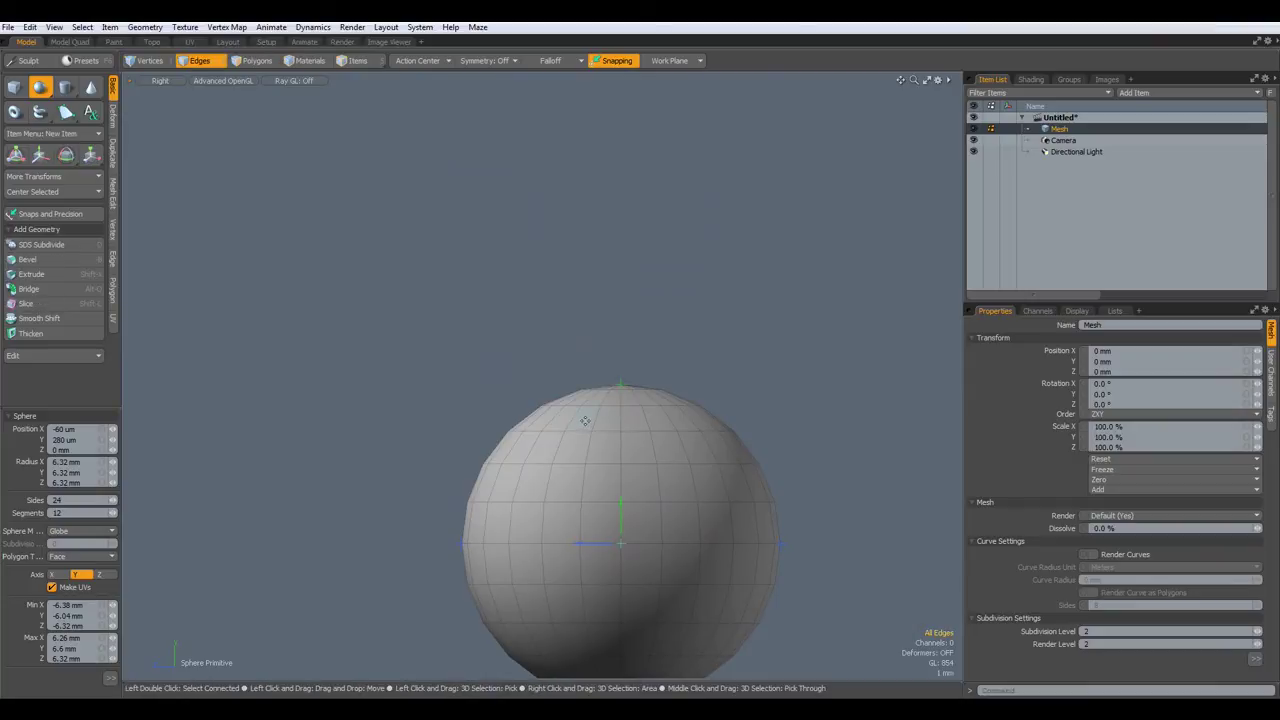
key(3)
drag(563, 418, 609, 424)
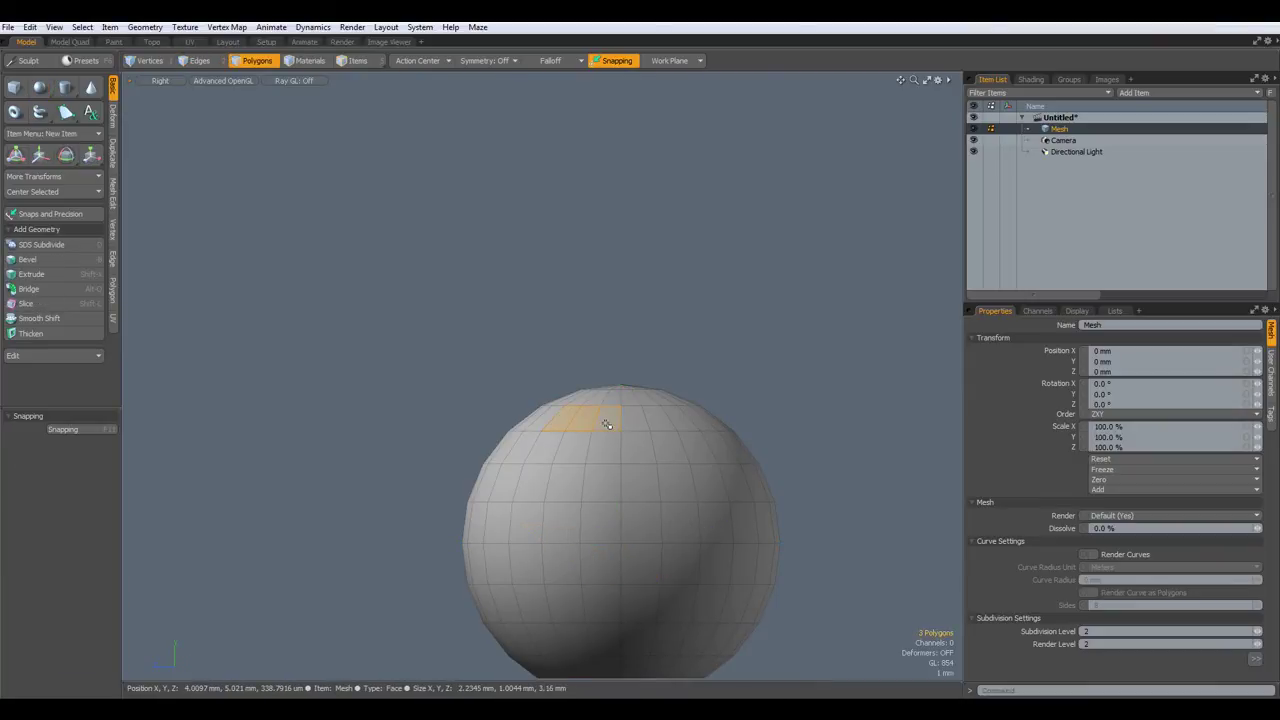
key(l)
key(Delete)
double_click(599, 393)
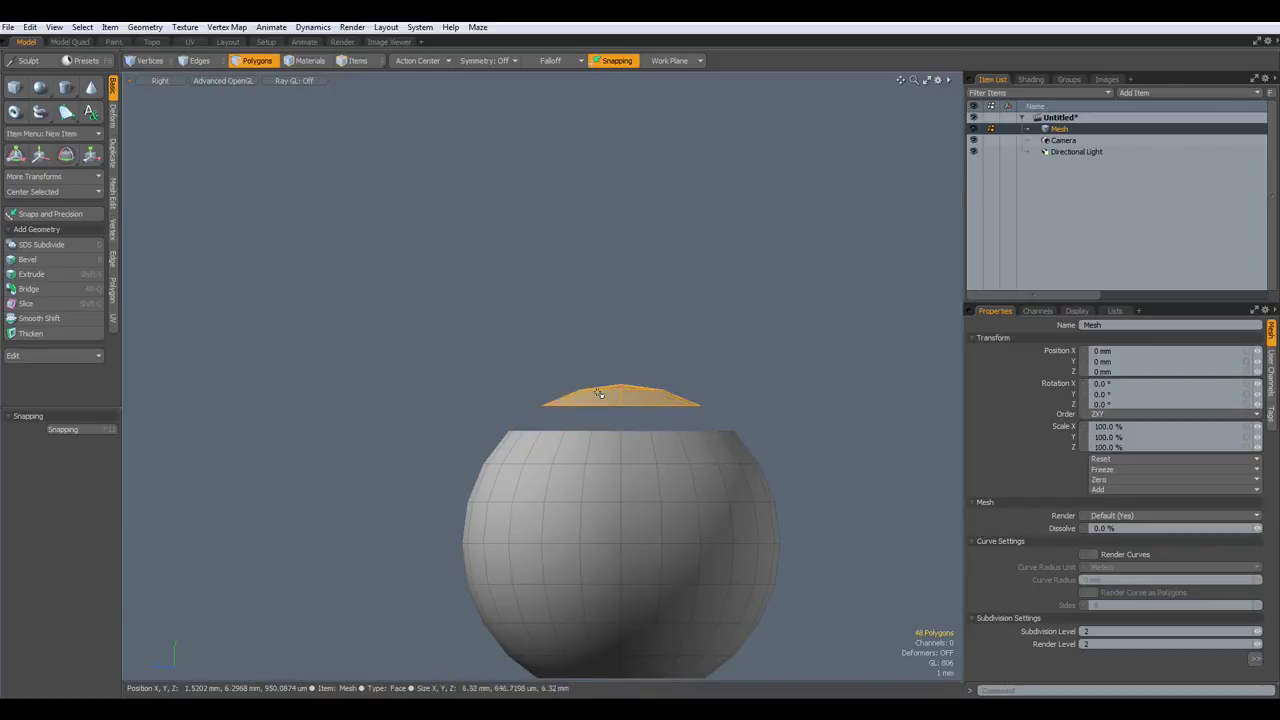
click(599, 393)
double_click(598, 394)
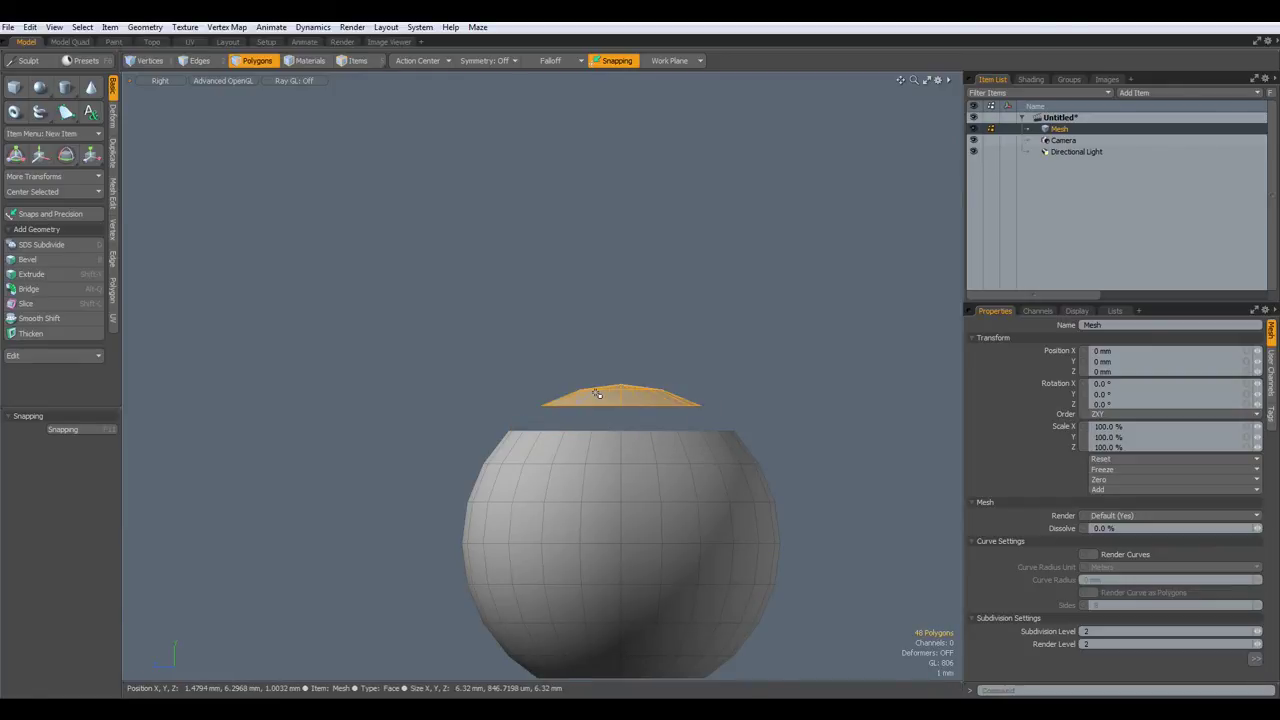
key(Delete)
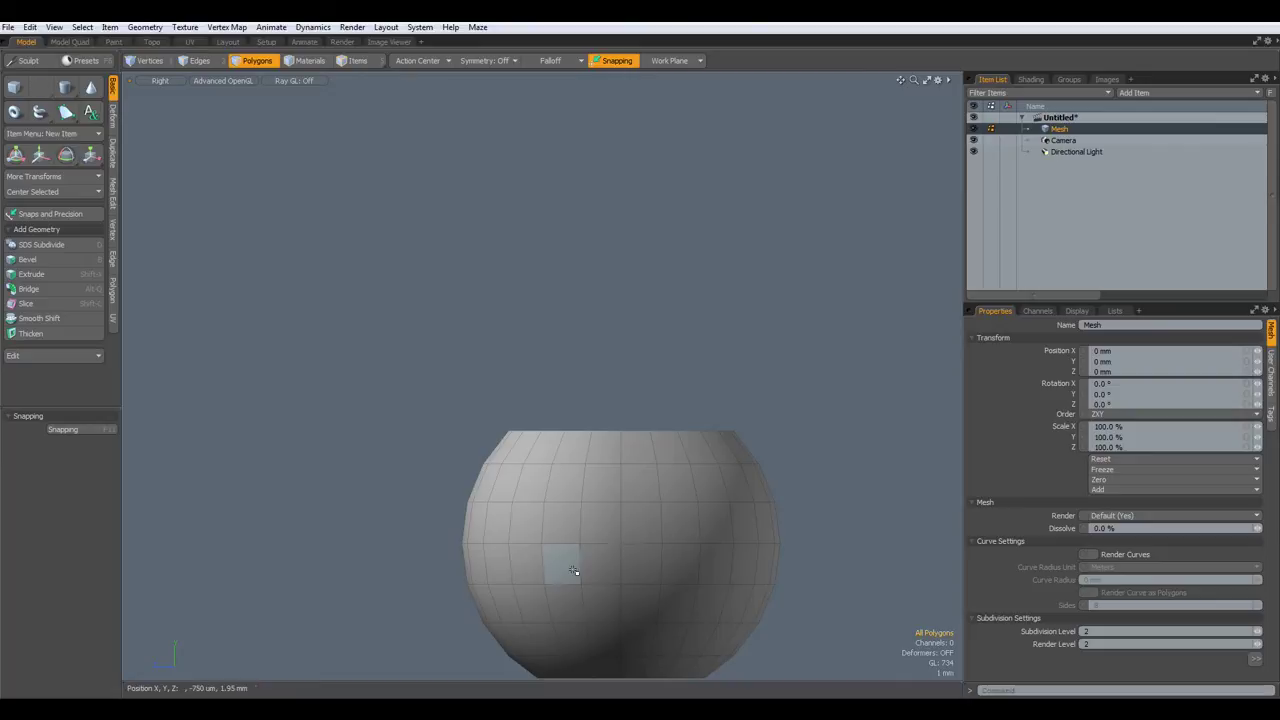
- Delete the sphere's polygon ring just below the equator and all remaining polygons beneath it
drag(573, 570, 605, 572)
key(l)
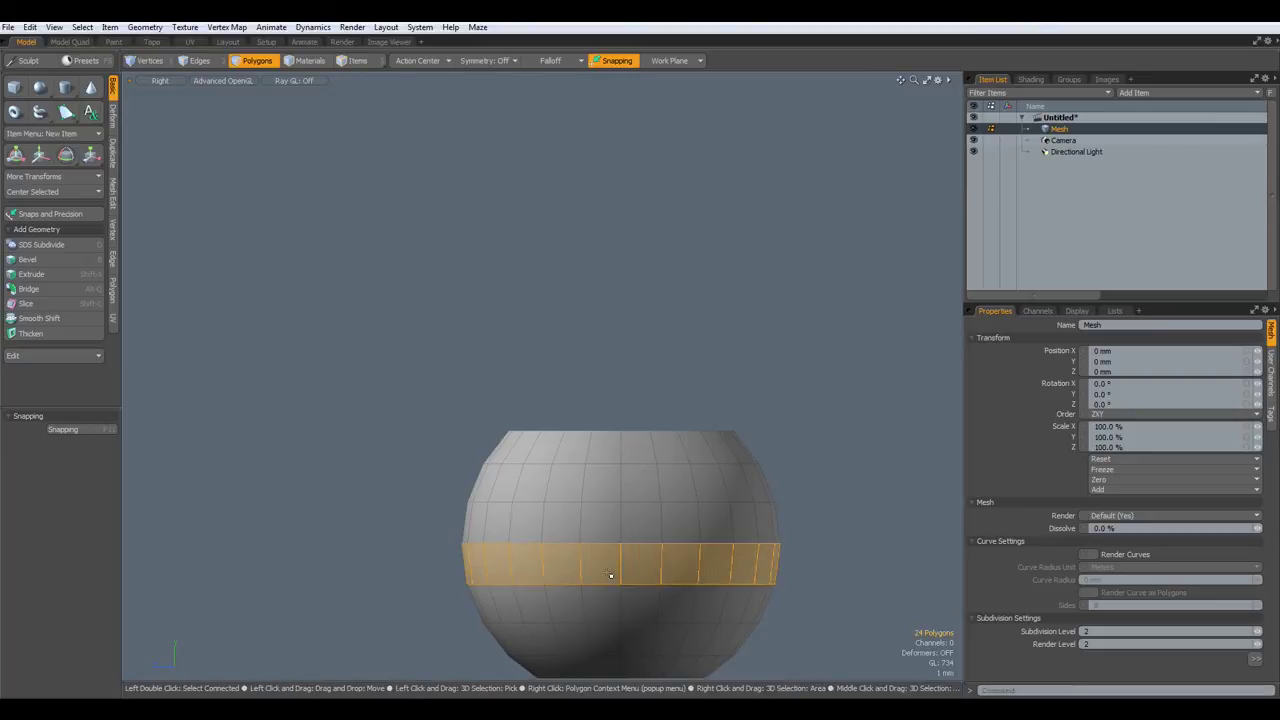
key(Delete)
double_click(667, 640)
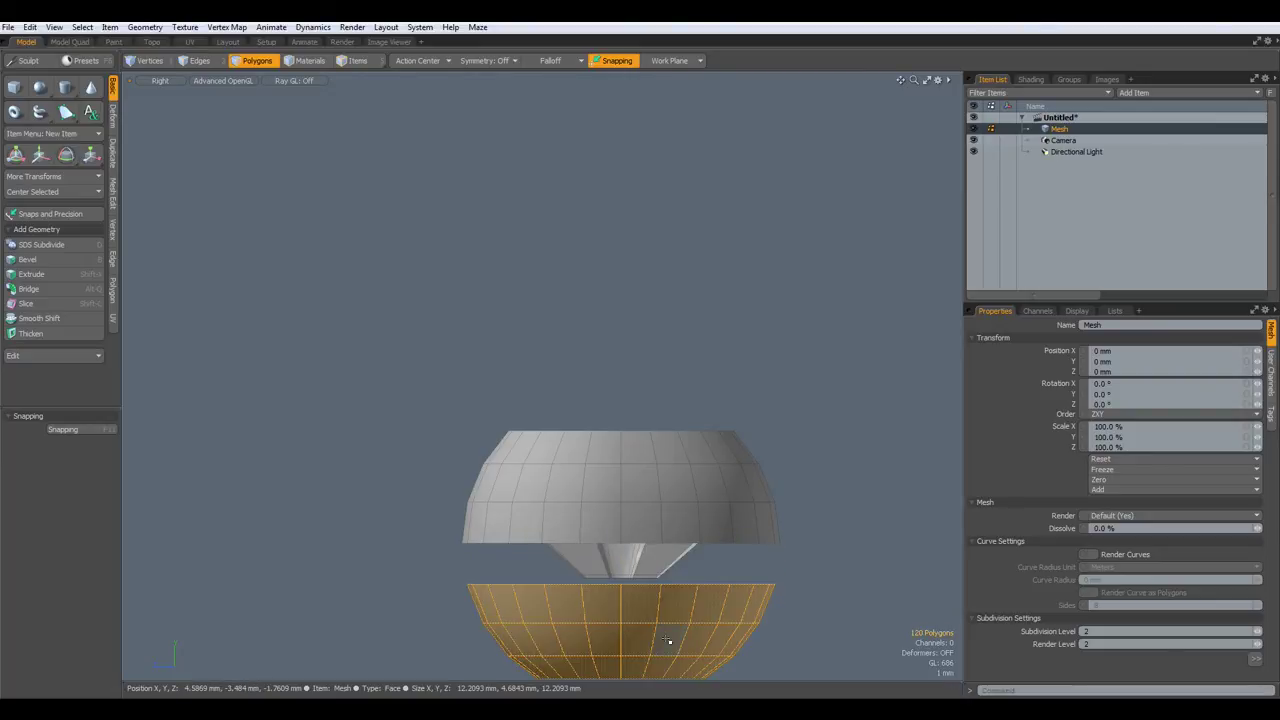
key(Delete)
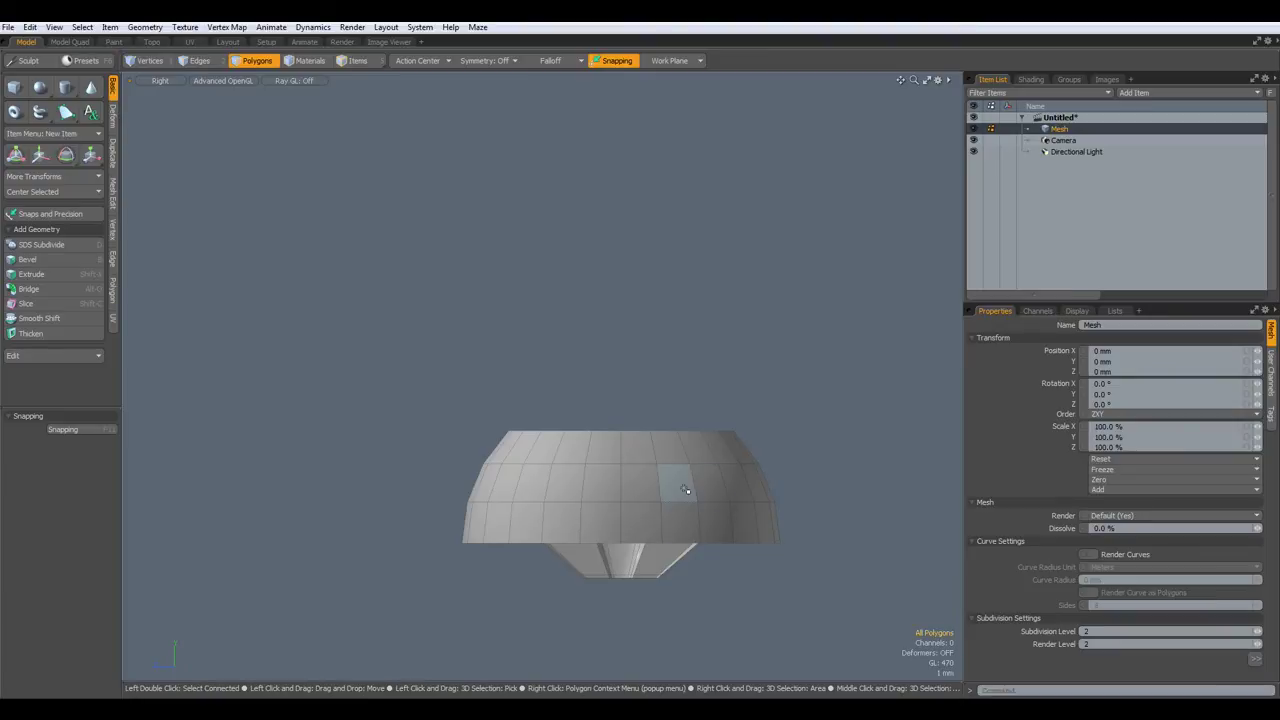
- In the top view, select the whole sphere section and scale it uniformly to about 111.5 %, slightly wider than the cross disc
key(KP_1)
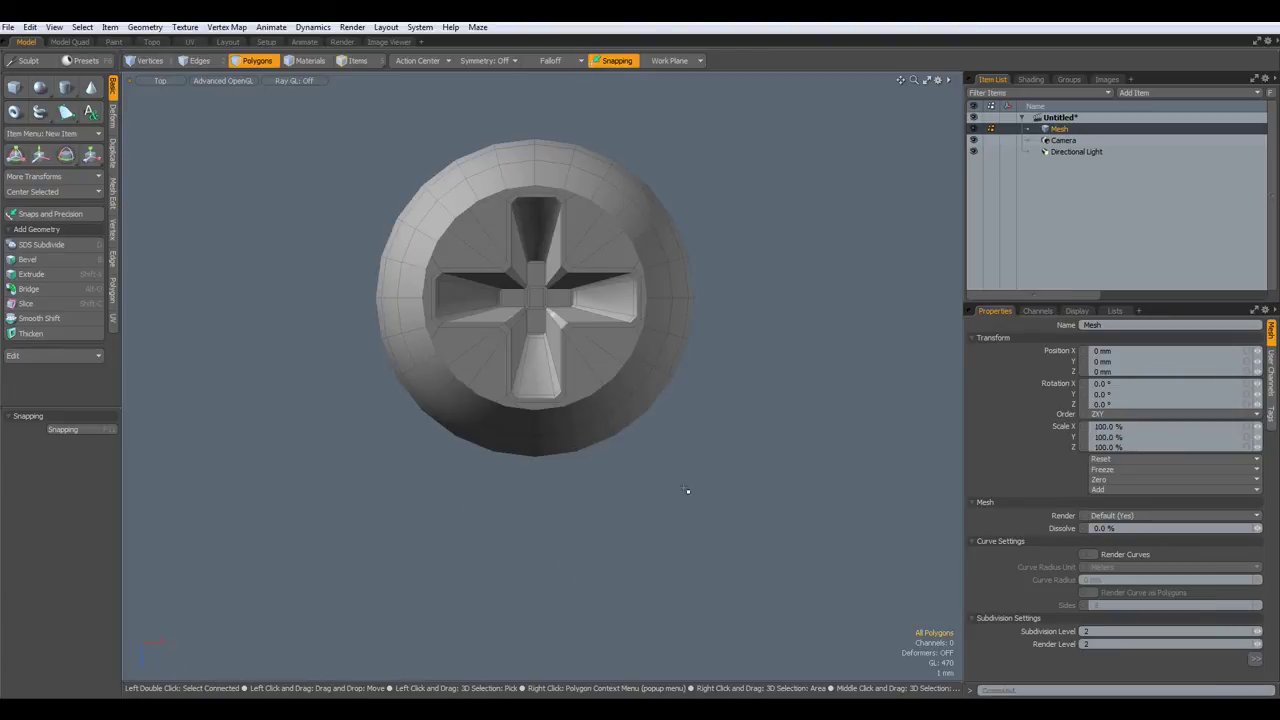
alt+drag(533, 333, 536, 506)
key(3)
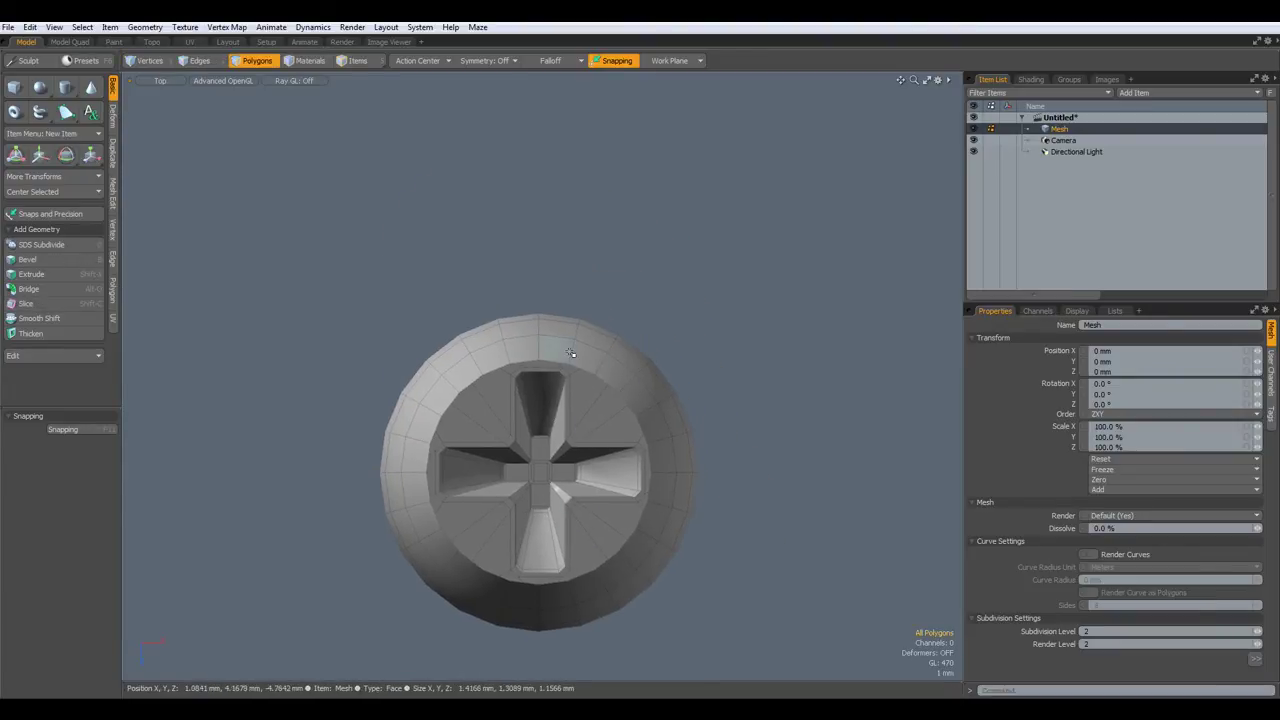
double_click(580, 335)
scroll(578, 338, up, 2)
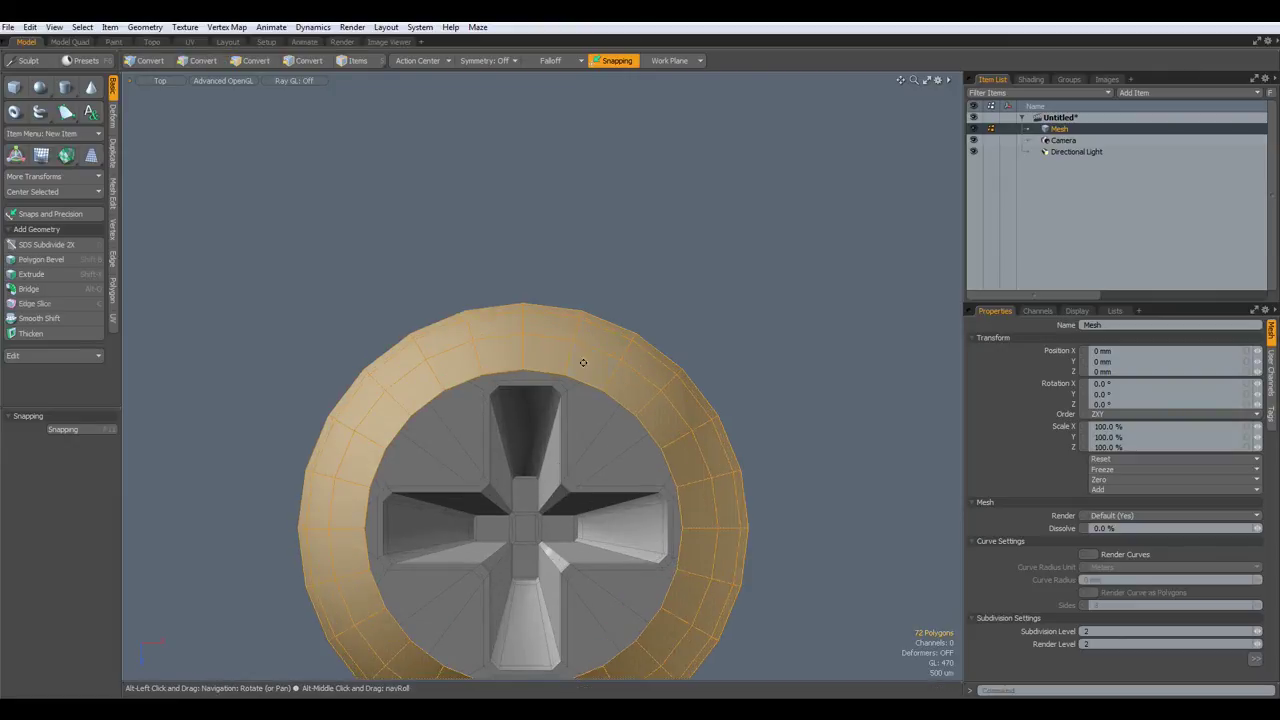
alt+drag(584, 360, 605, 302)
key(r)
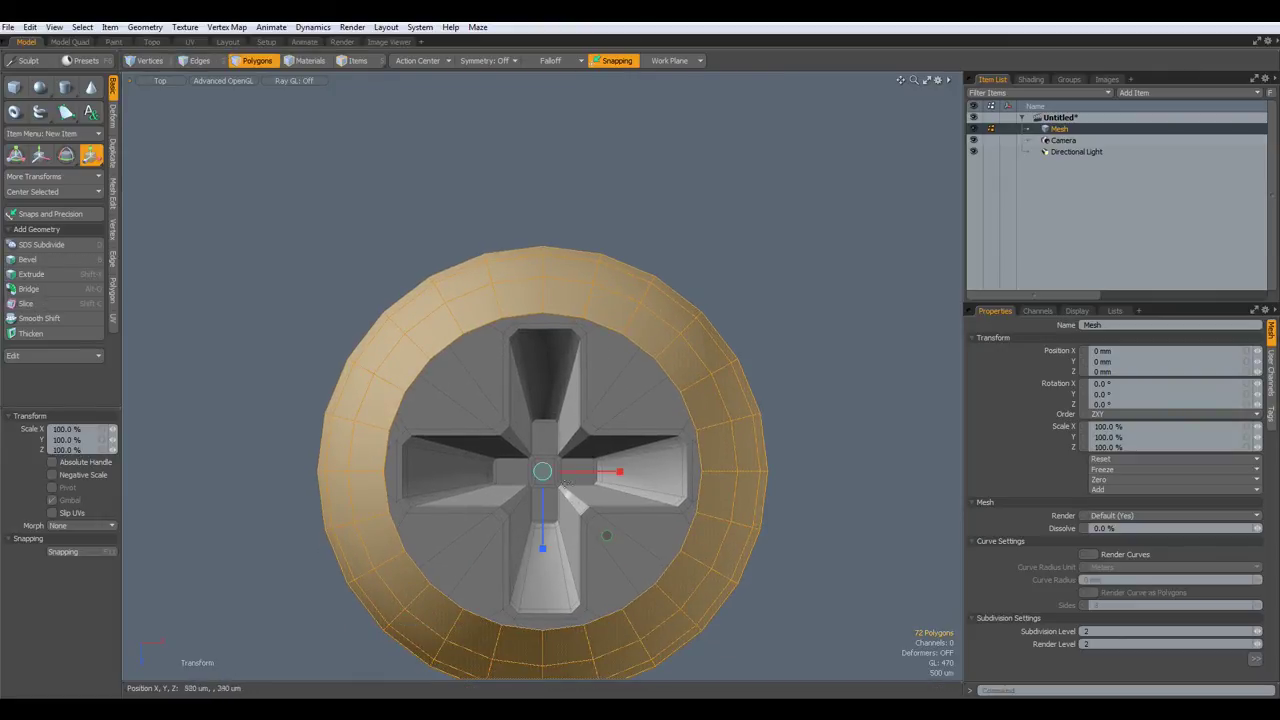
drag(543, 471, 555, 471)
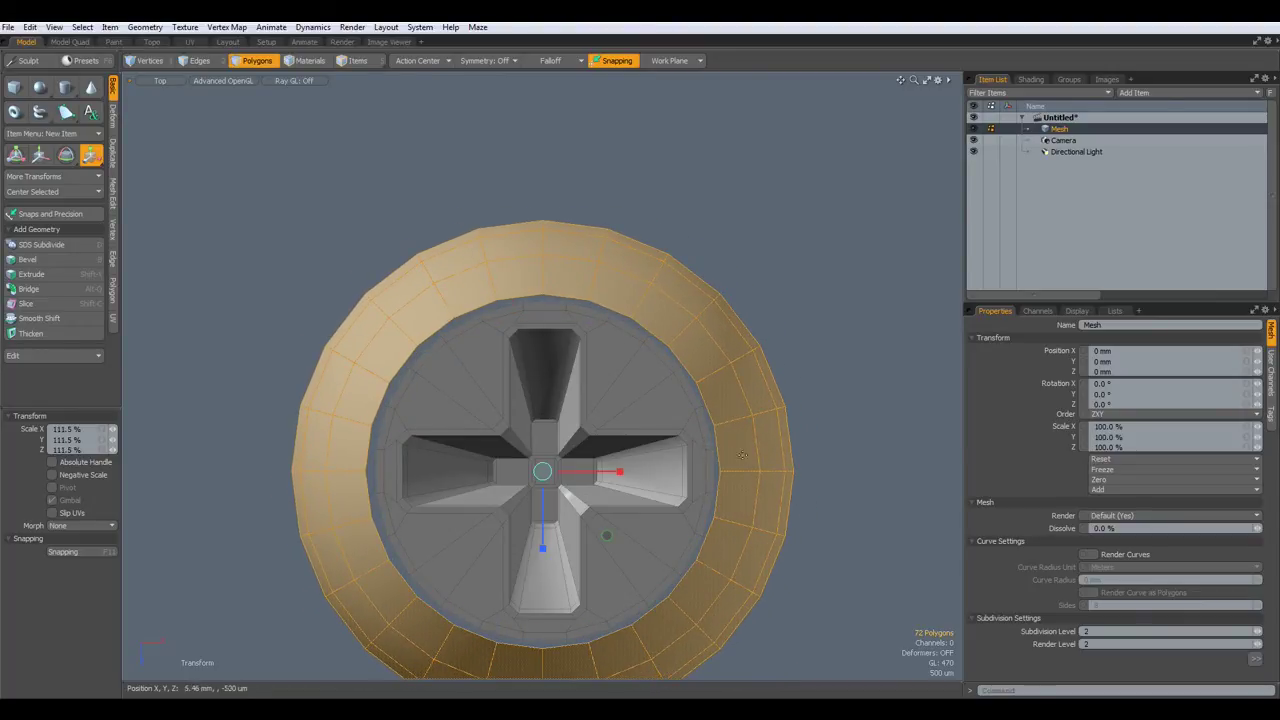
- Rotate the sphere section 7.5° about the Y axis to line its edges up with those of the cross disc
key(e)
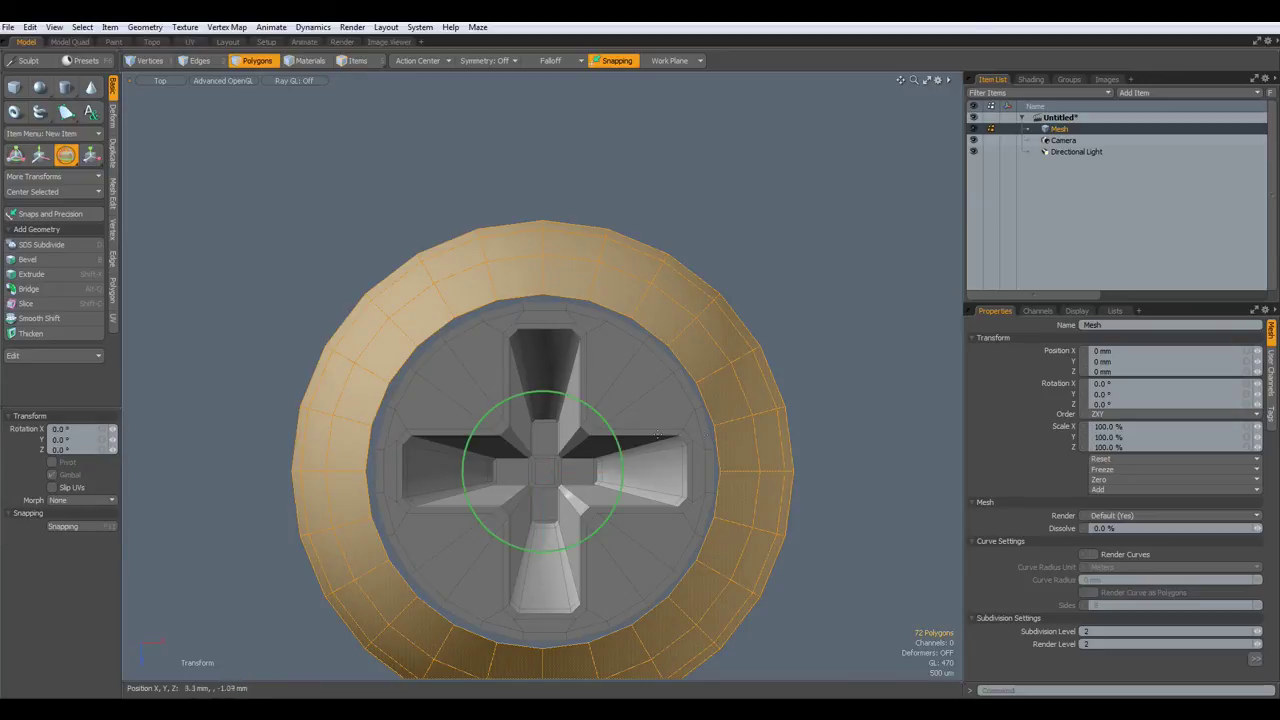
drag(610, 430, 596, 442)
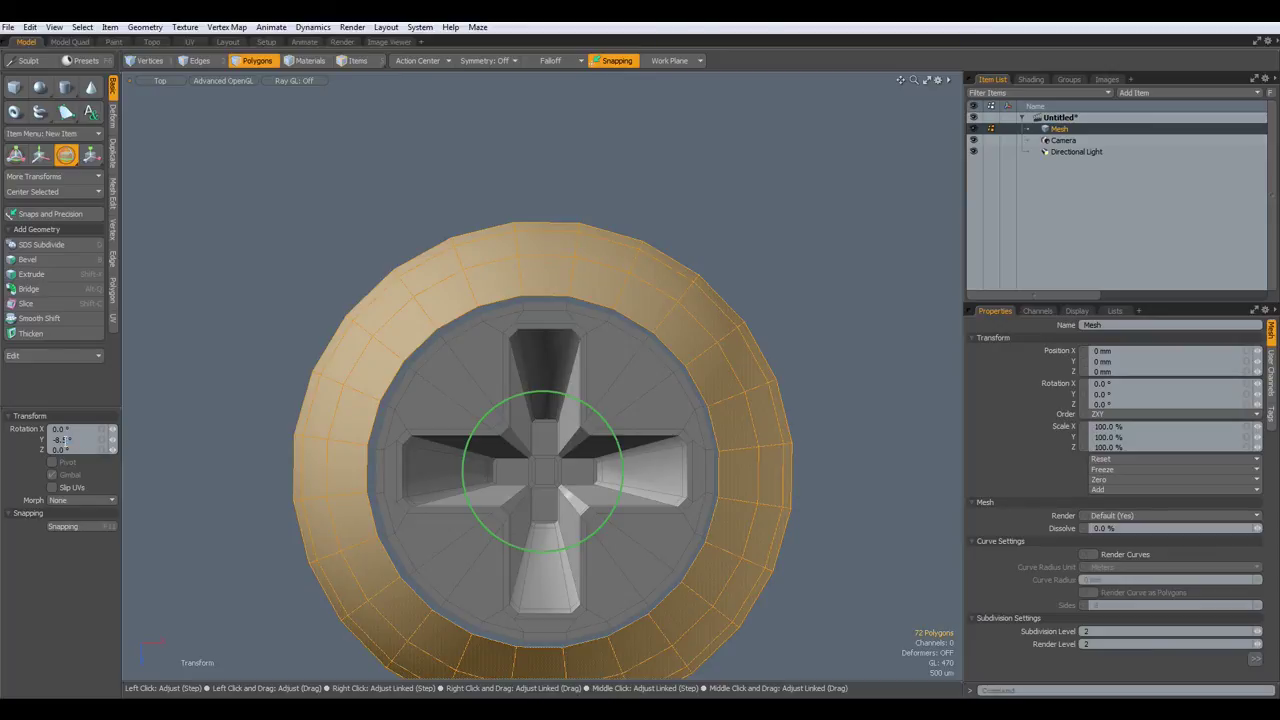
click(62, 440)
text(7.5)
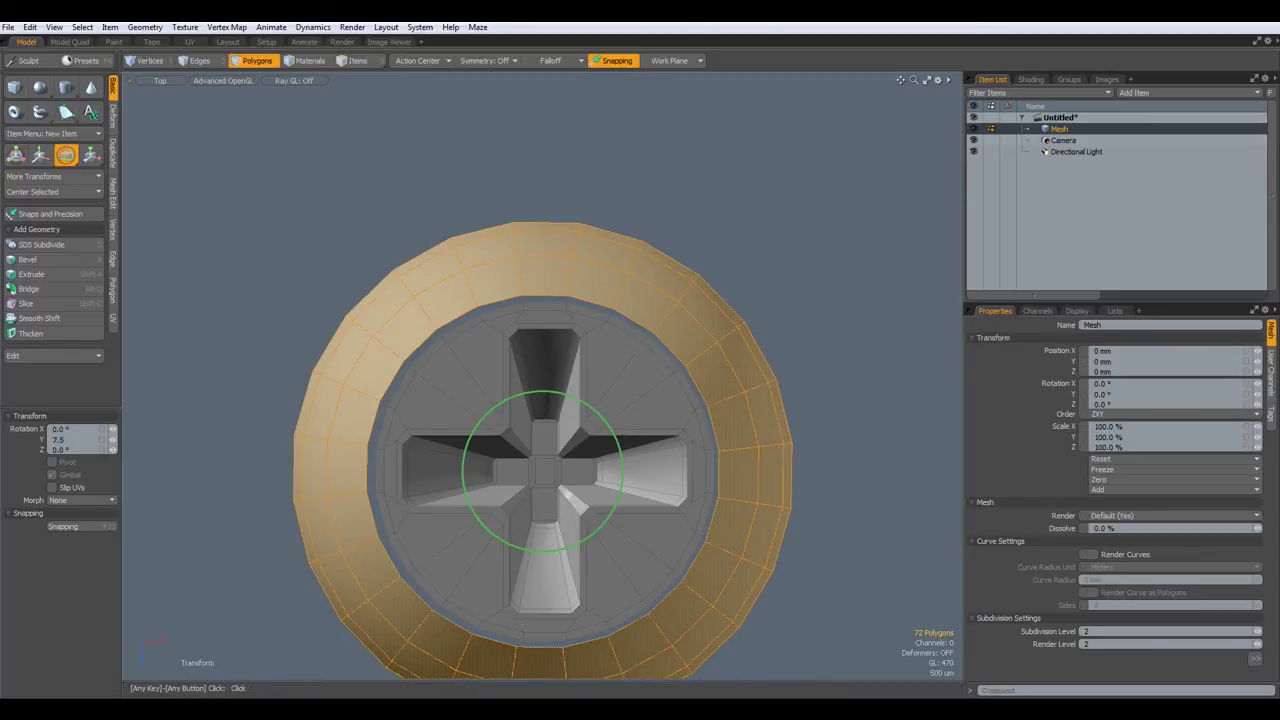
key(Return)
key(q)
- In the right view, move the sphere section down about 3.96 mm along Y, placing its upper rim just below the cross disc
key(ctrl+space)
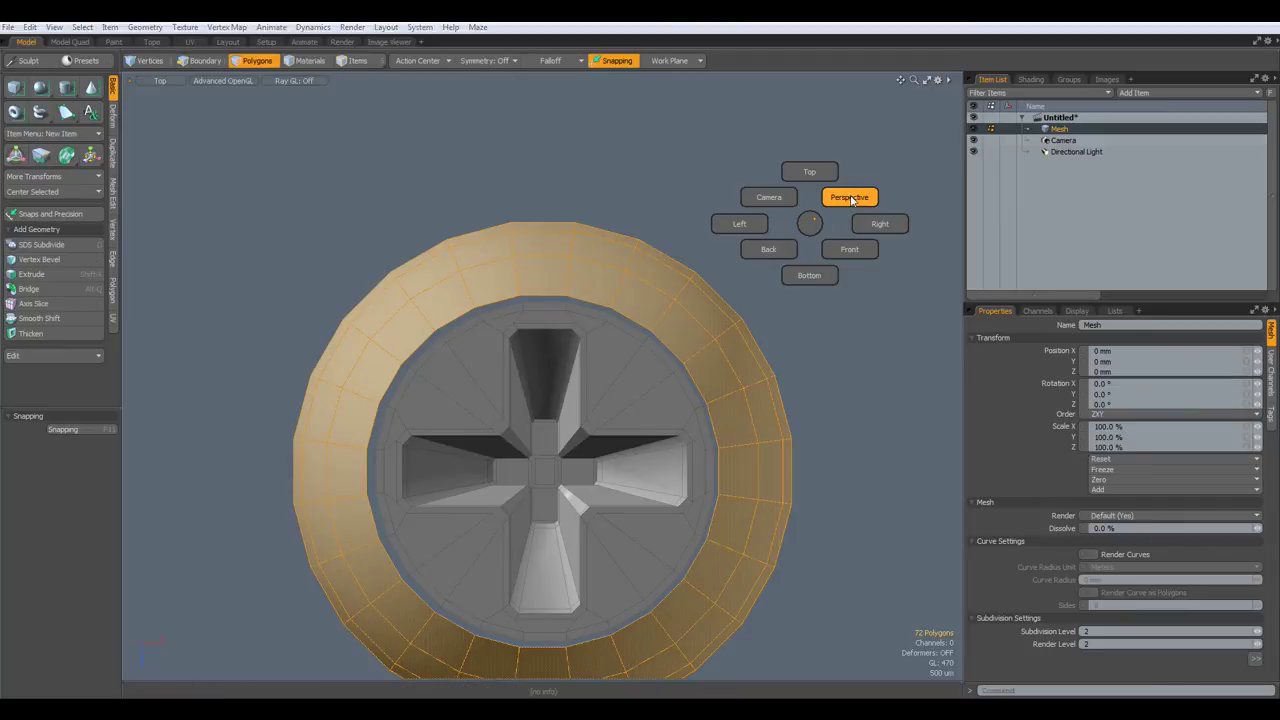
click(851, 199)
mouse_move(563, 438)
alt+mouse_down()
mouse_move(560, 414)
mouse_move(551, 423)
alt+mouse_up()
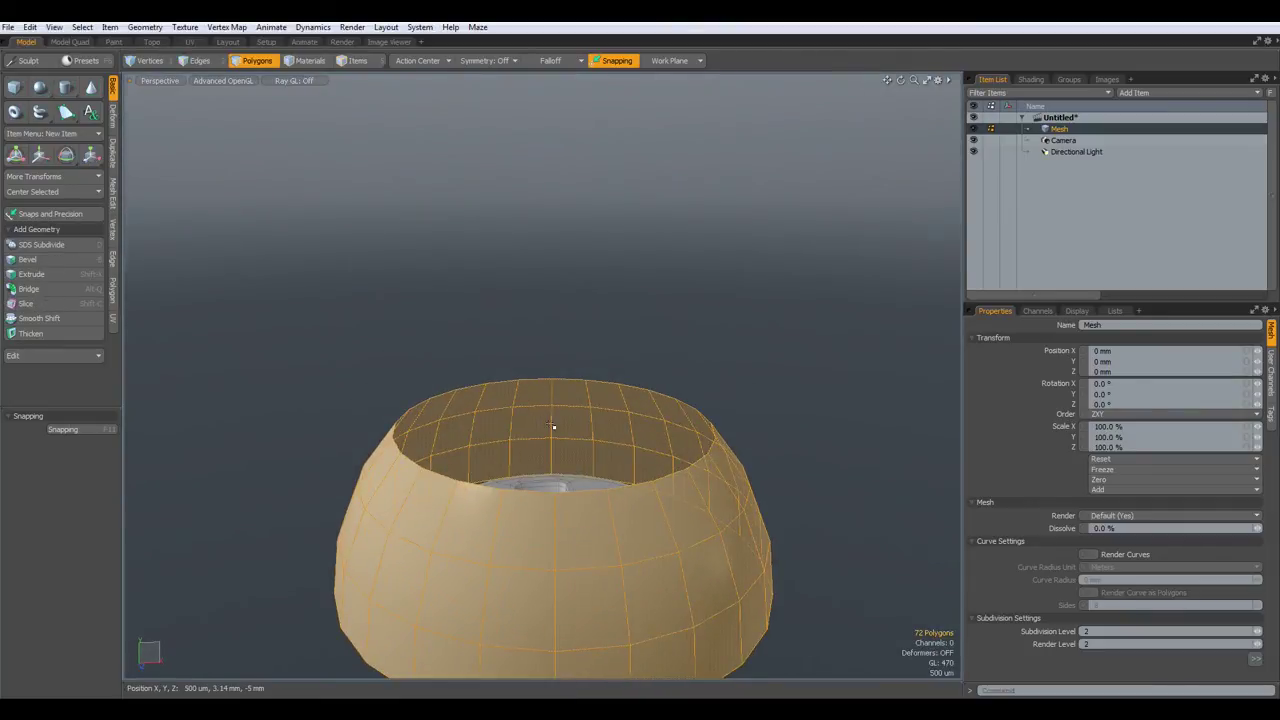
key(KP_3)
alt+shift+drag(426, 424, 515, 536)
key(w)
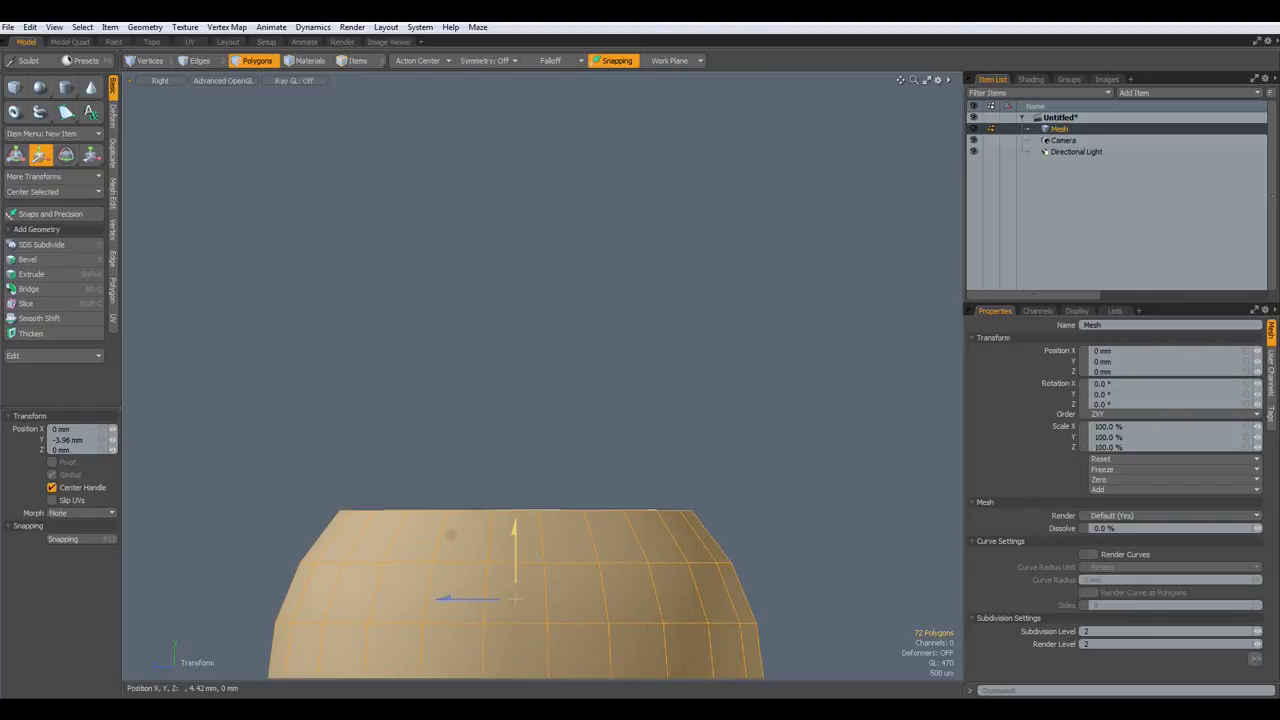
key(q)
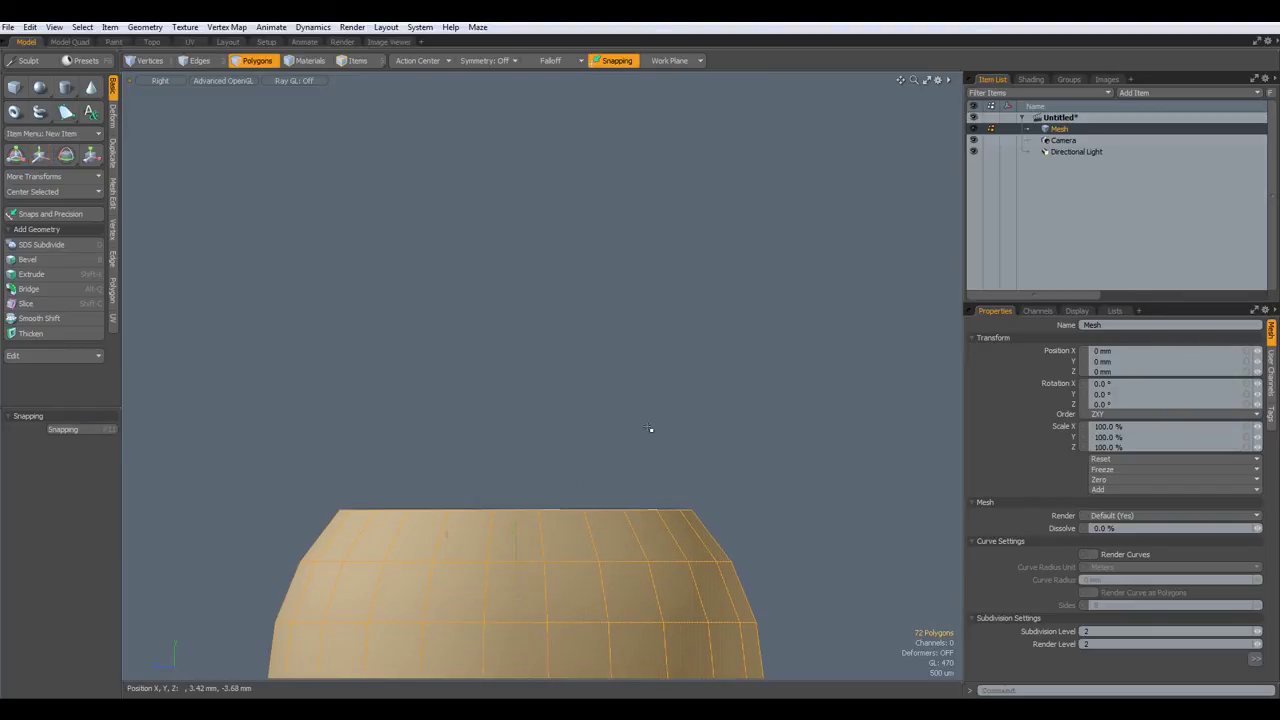
- Bridge the sphere section's upper border loop to the cross disc's outer border loop with 1 segment
key(ctrl+space)
click(717, 372)
alt+drag(562, 450, 503, 492)
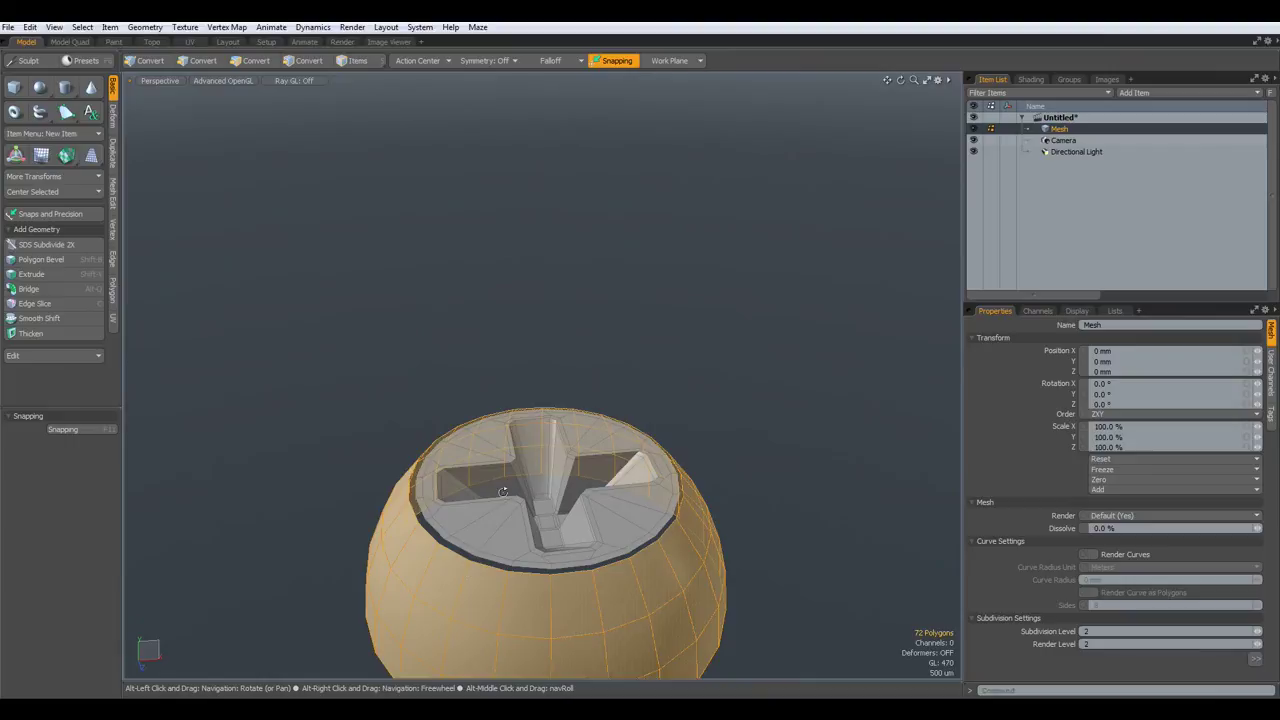
key(3)
scroll(503, 491, up, 5)
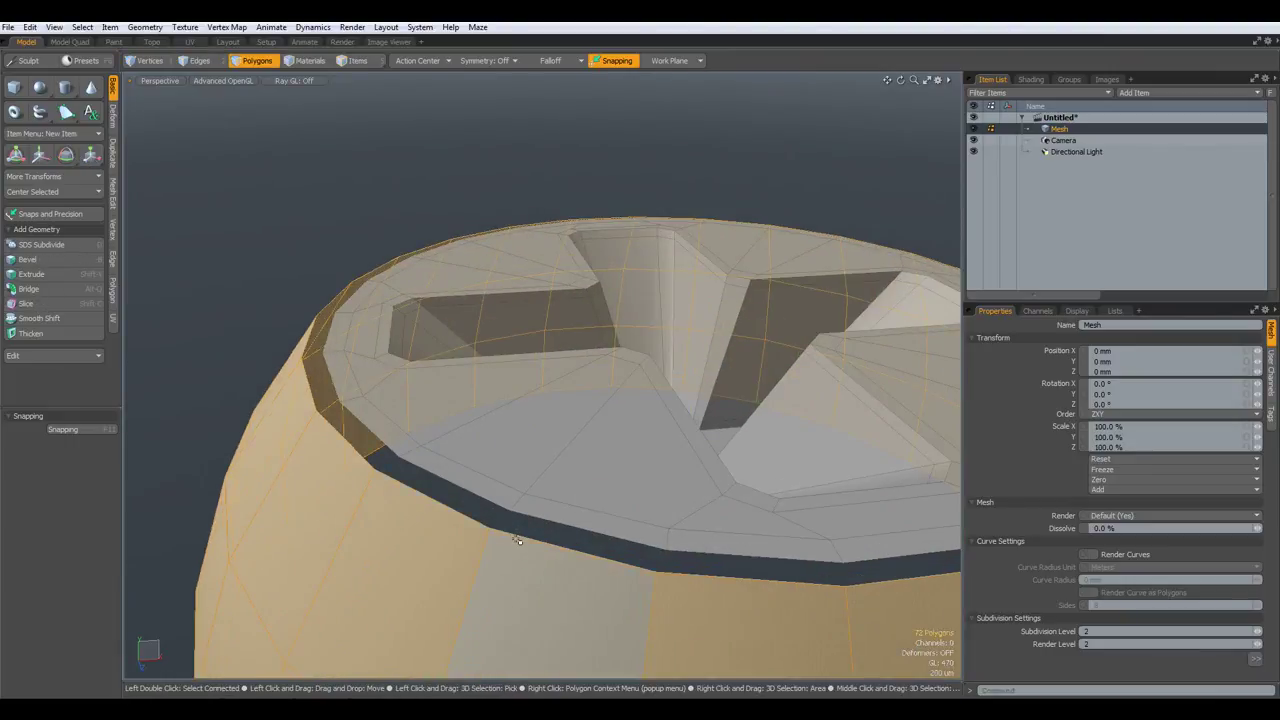
key(2)
double_click(535, 540)
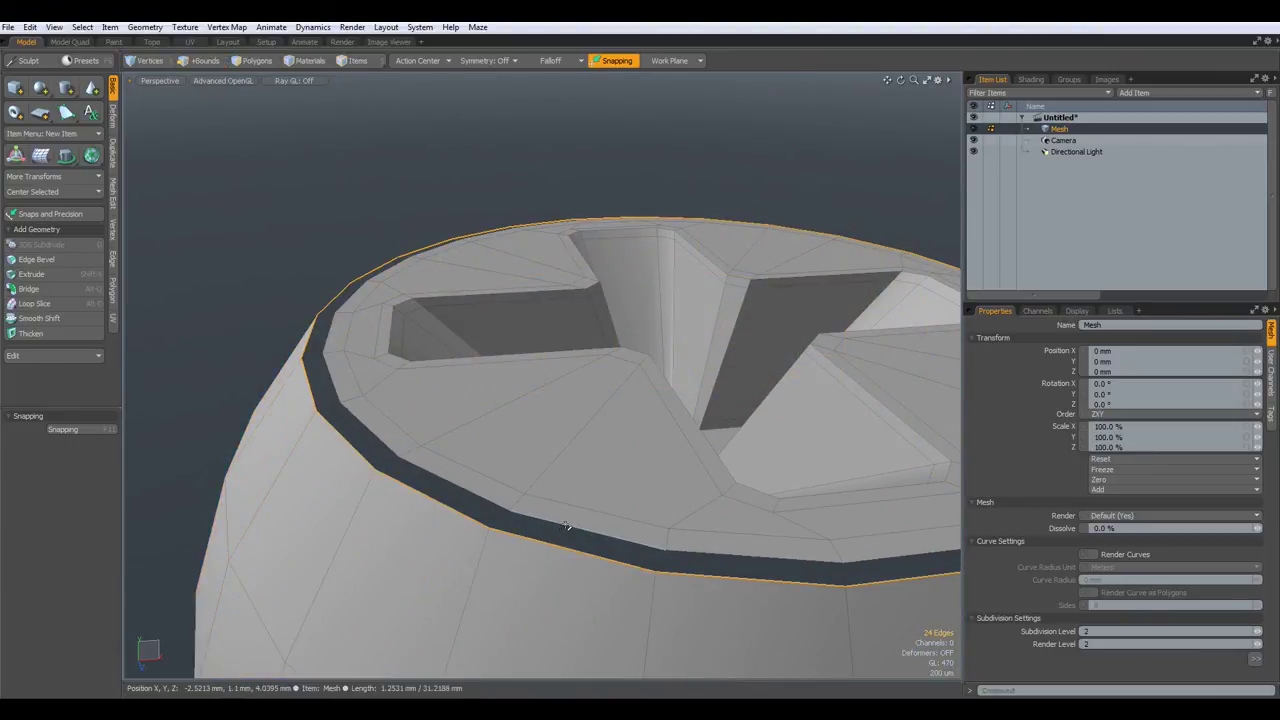
shift+double_click(567, 526)
key(alt+q)
click(282, 252)
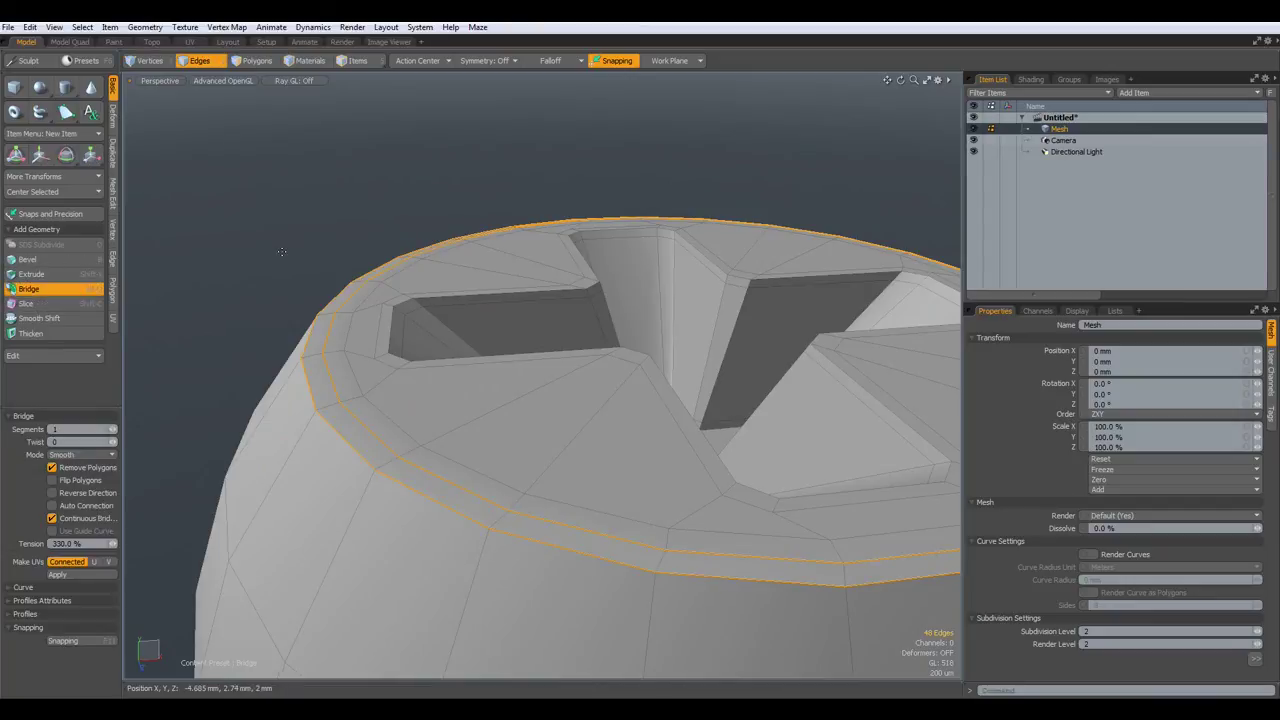
key(space)
- Turn on subdivision smoothing for the mesh and inspect the bridged rim up close
key(Tab)
alt+drag(277, 300, 351, 420)
scroll(392, 445, down, 4)
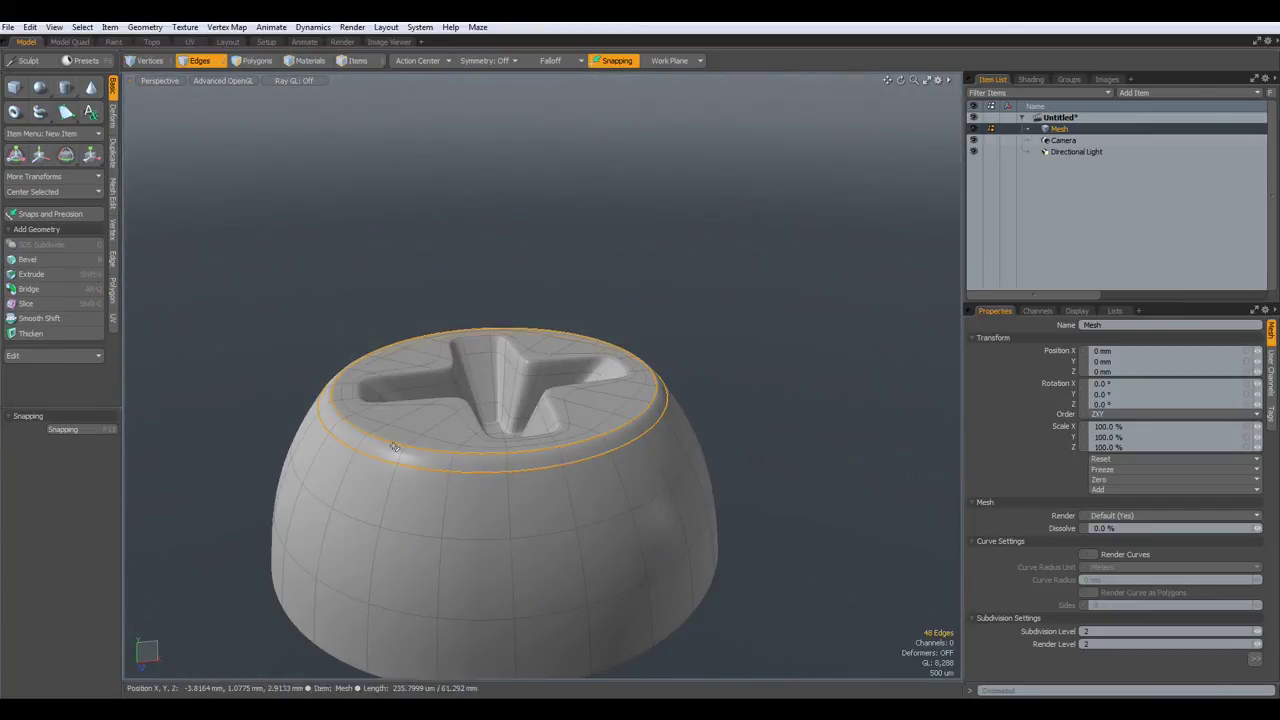
alt+drag(483, 448, 357, 357)
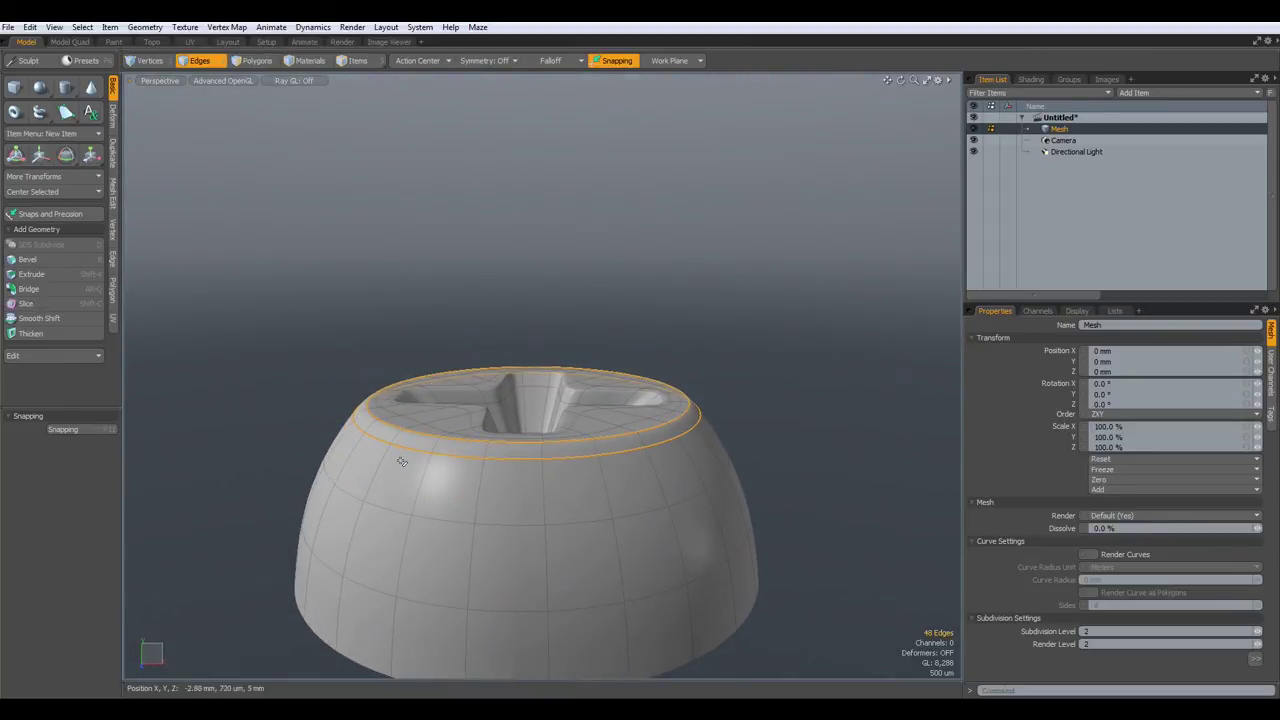
scroll(449, 435, up, 3)
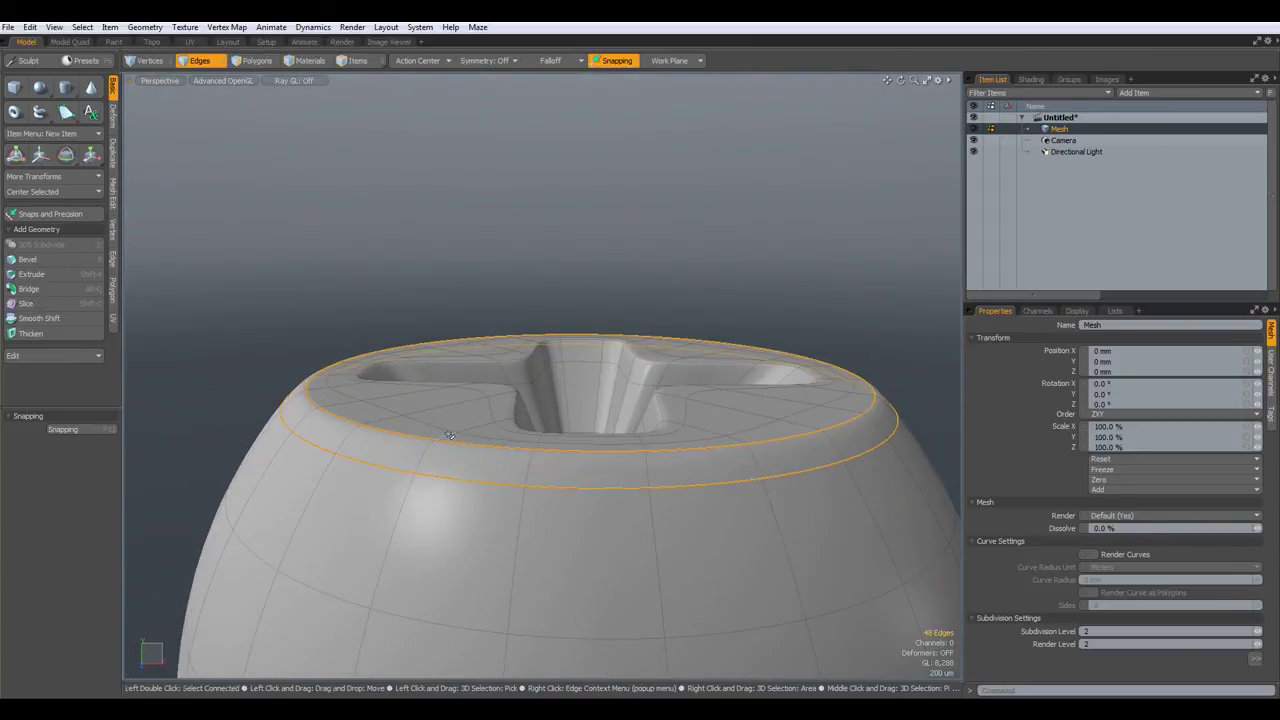
alt+drag(449, 435, 434, 457)
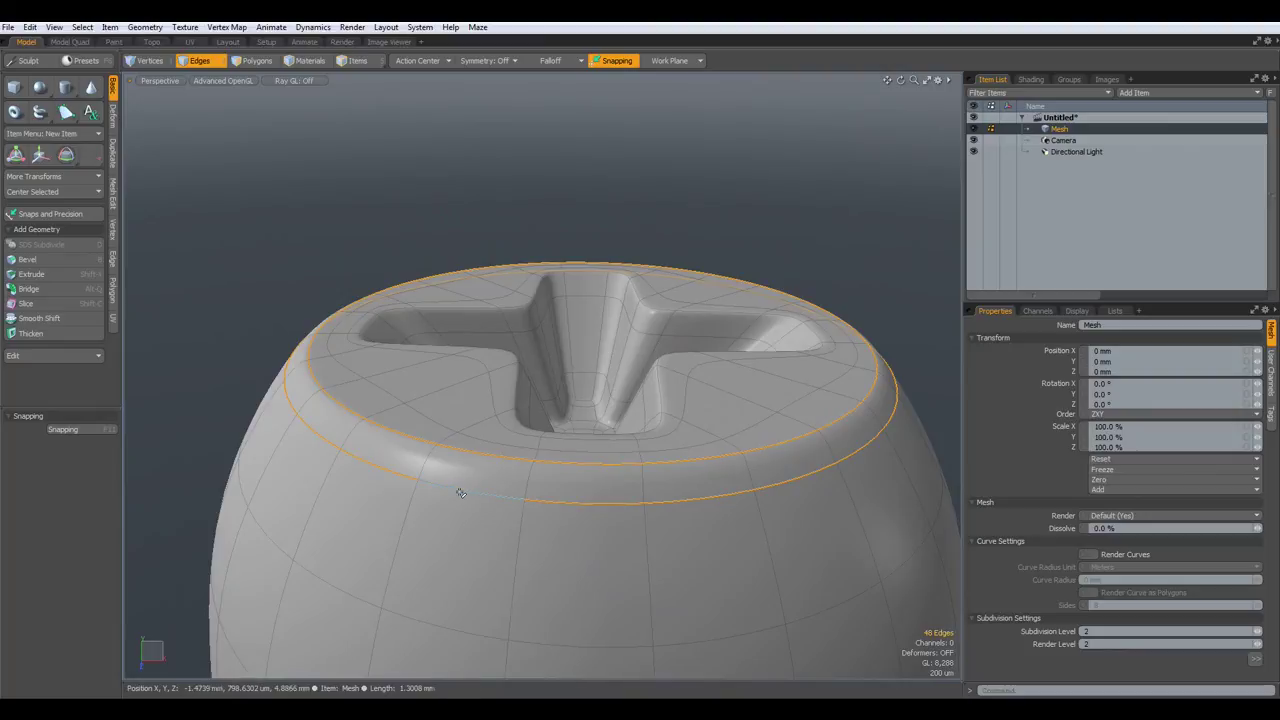
- Try deleting the lower edge loop of the bridged rim, and undo the deletion
double_click(461, 493)
key(Delete)
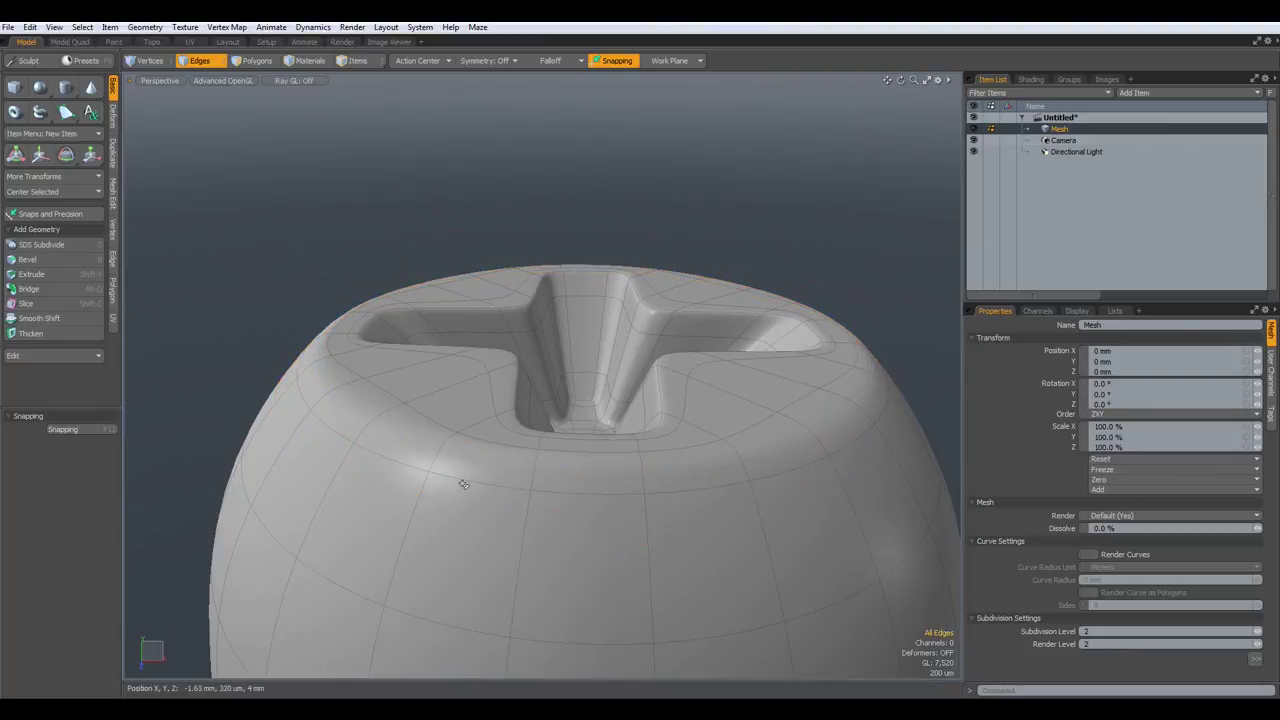
key(ctrl+z)
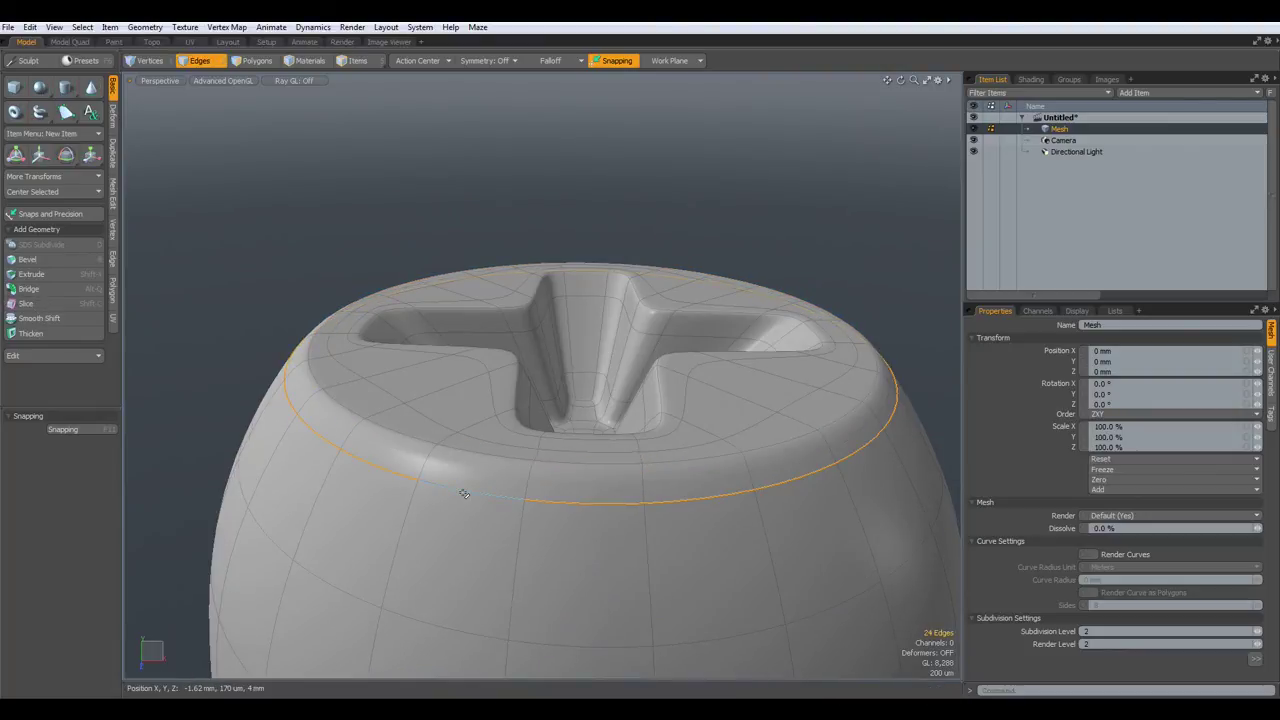
- Clear the edge selection and examine the smoothed screw head and its cross recess from above
key(3)
click(266, 246)
scroll(570, 295, down, 3)
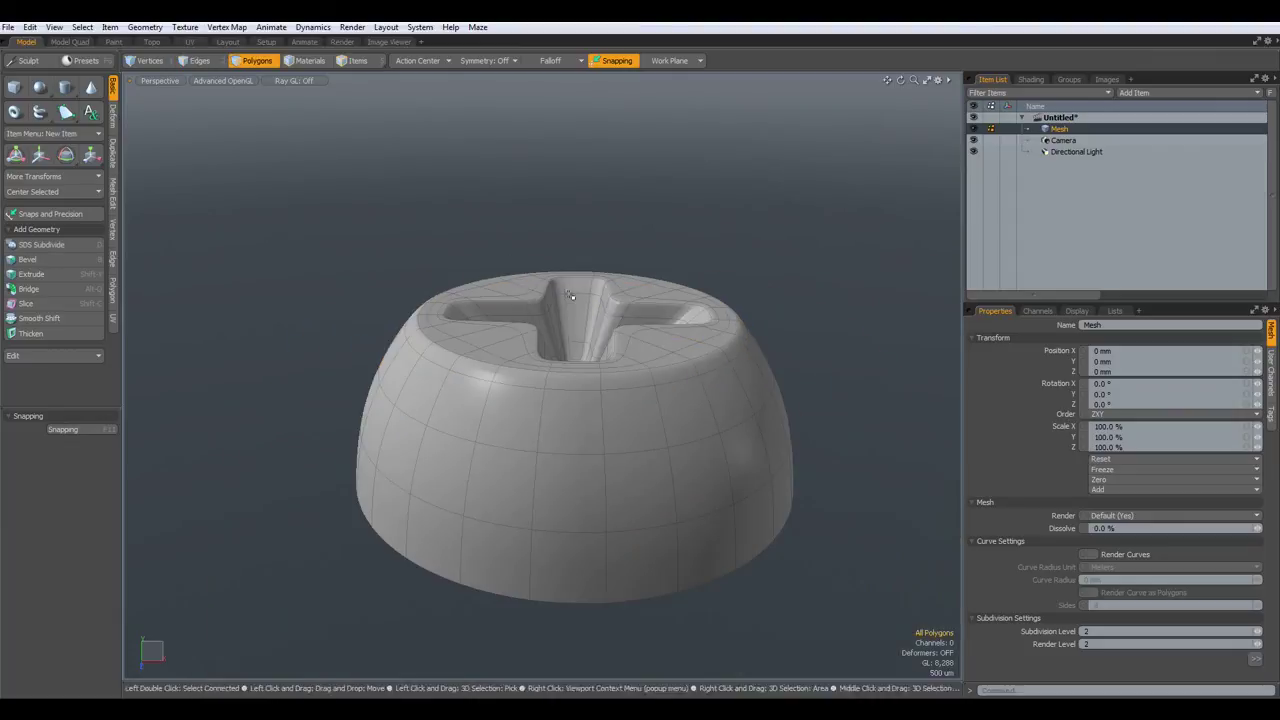
alt+drag(570, 296, 526, 415)
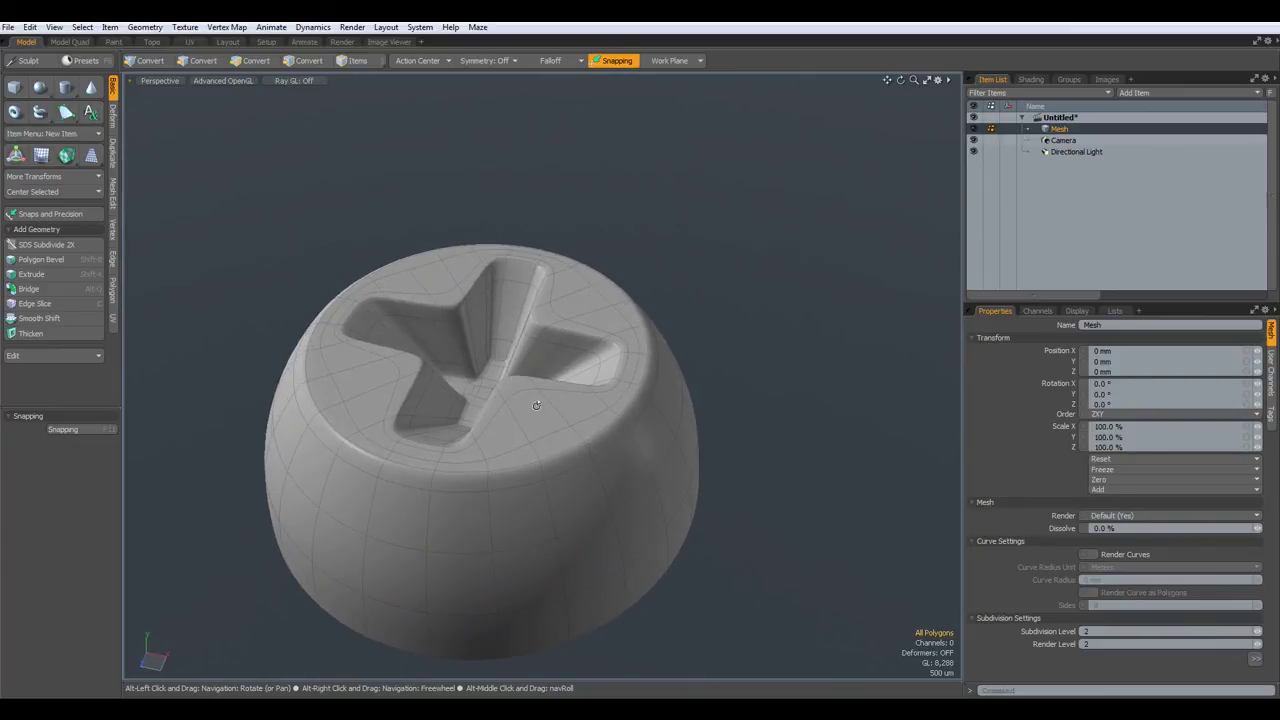
- Switch to the Render layout, frame the screw head closely from above, and set the frame size to 1332 × 888 pixels
click(341, 42)
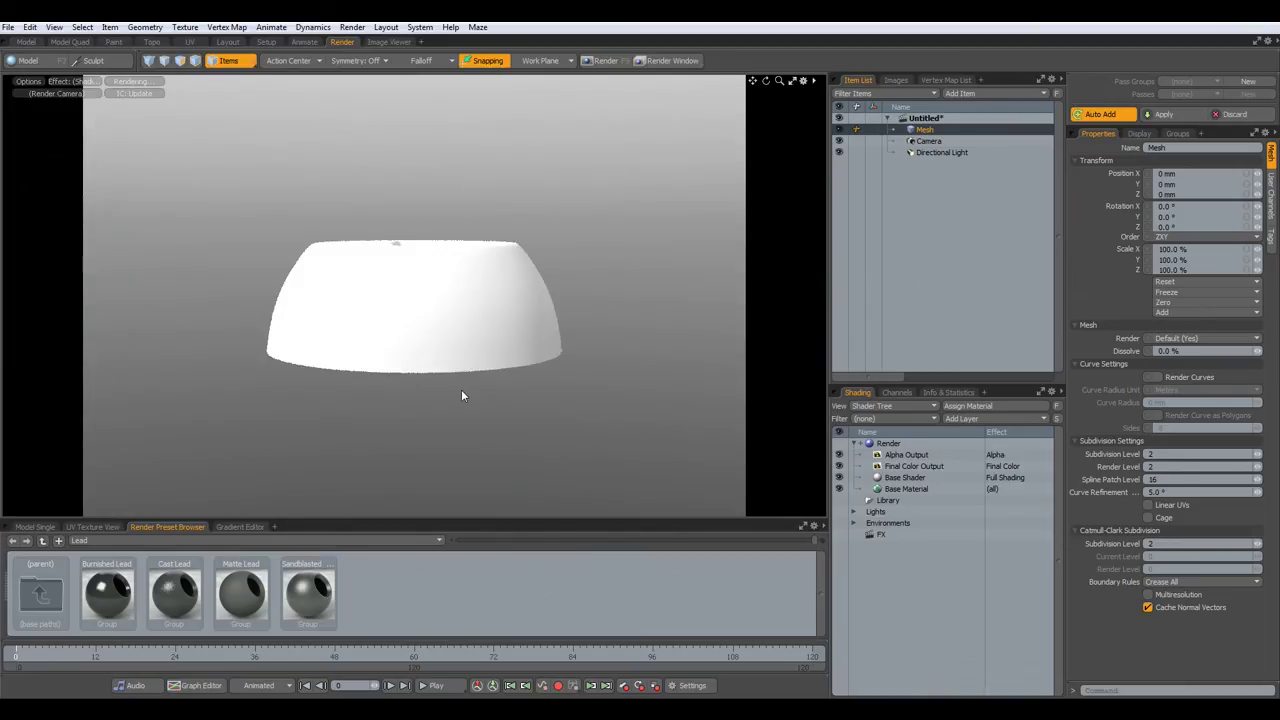
alt+drag(445, 373, 411, 366)
scroll(390, 306, up, 3)
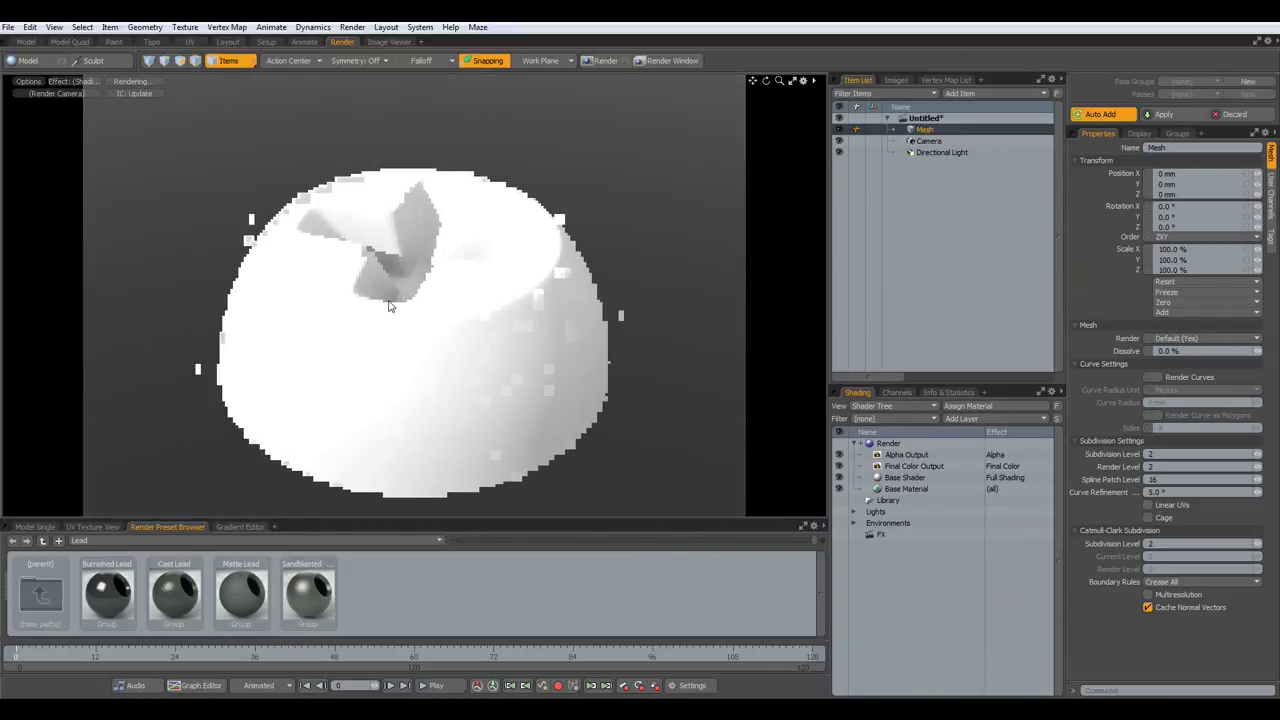
alt+drag(390, 306, 491, 307)
click(888, 443)
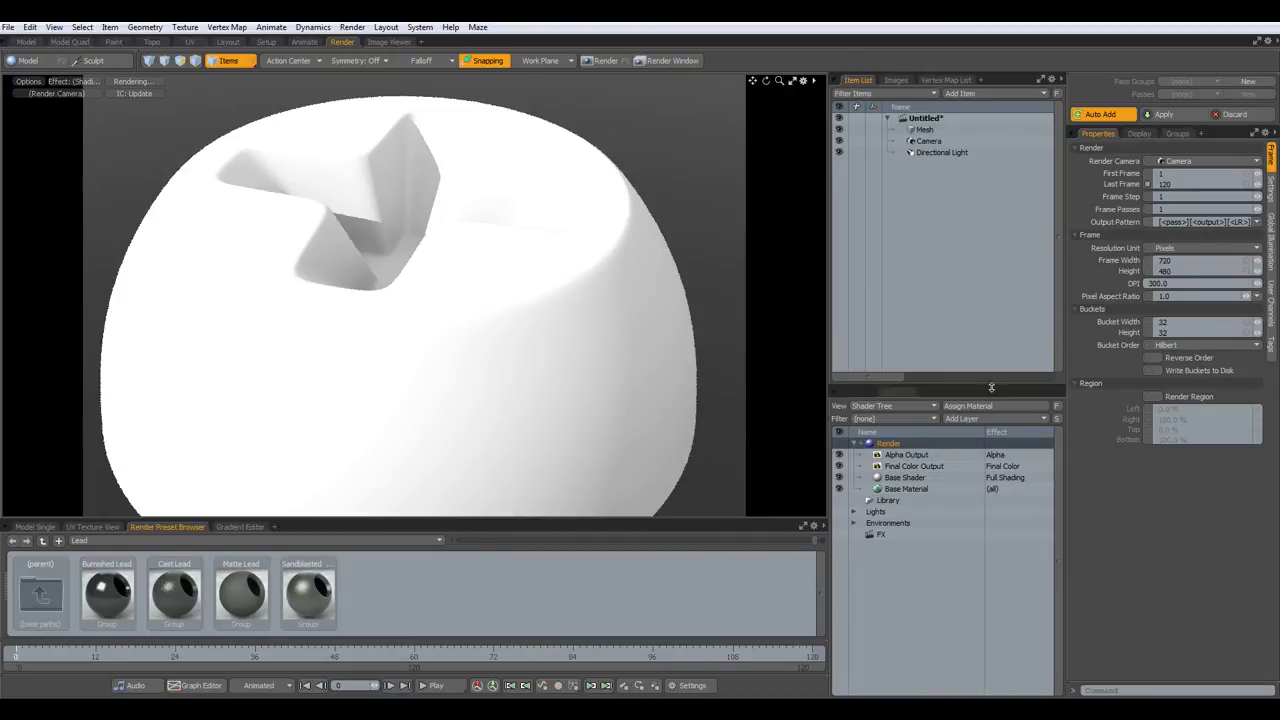
click(1178, 271)
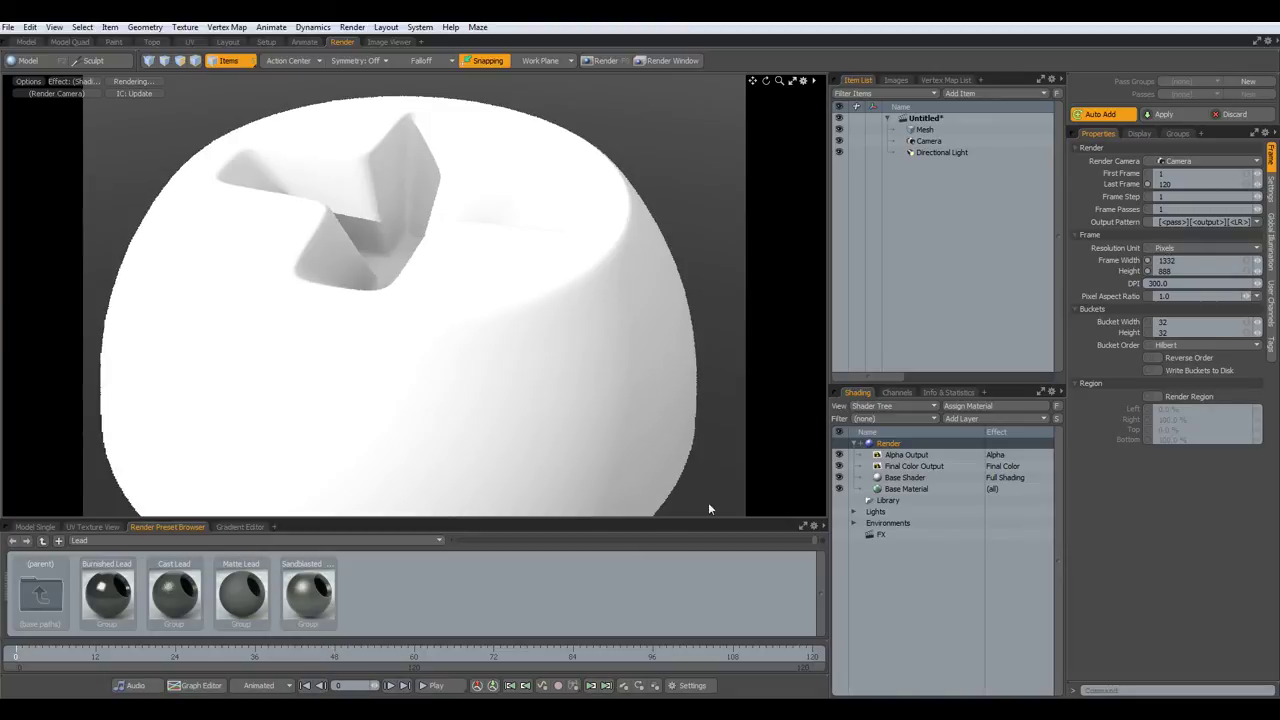
- Apply the Matte Lead preset to the screw head, angle the view onto the cross recess, and render the frame
drag(240, 603, 429, 334)
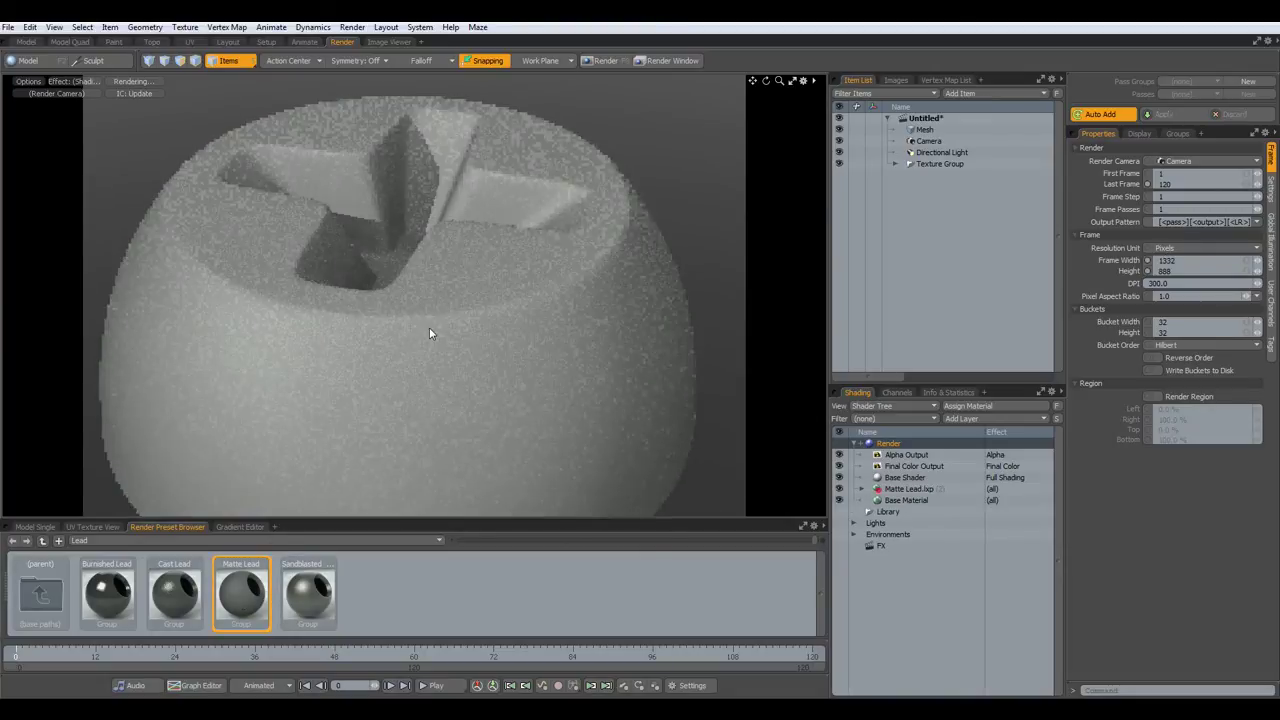
alt+drag(487, 293, 453, 312)
key(F9)
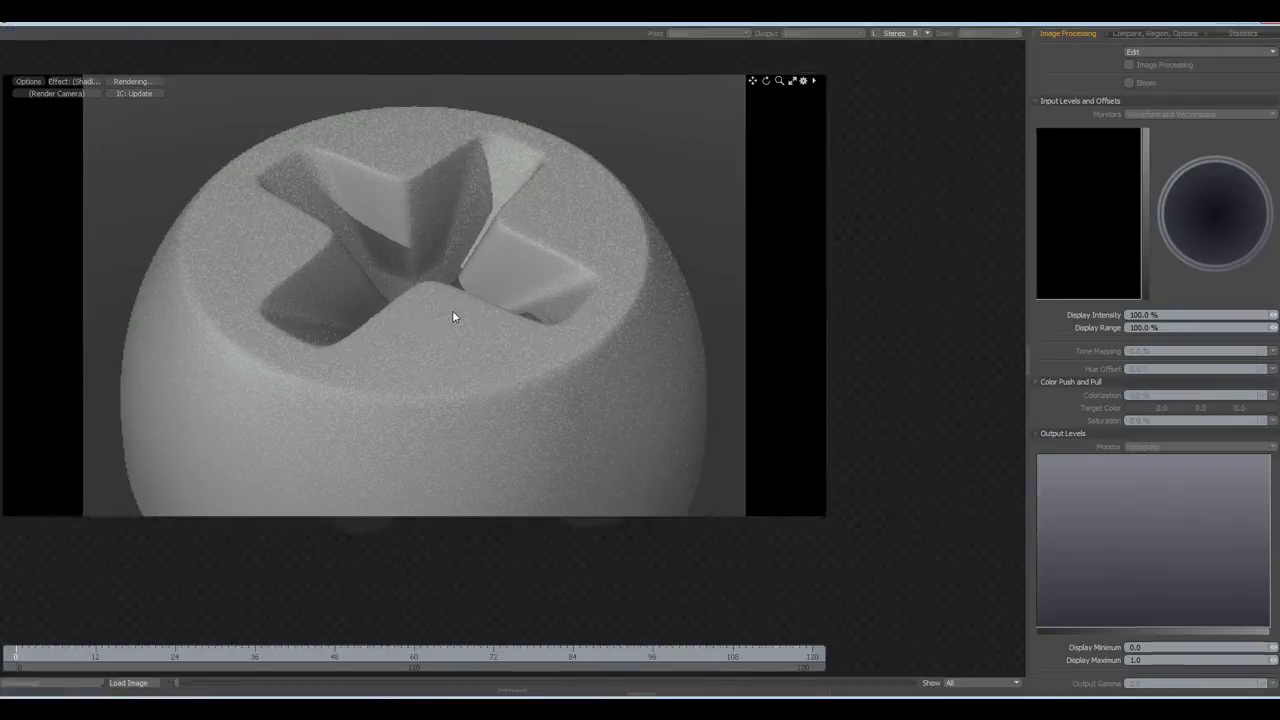